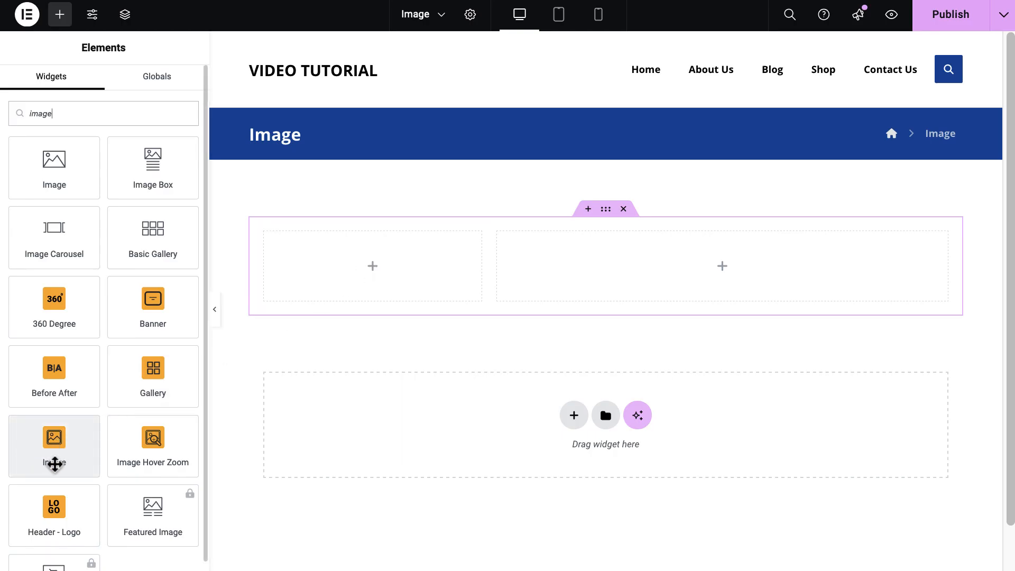
- Add the orange-icon Image widget to the section's narrow column and choose img-3.jpg from the media library as its image
{"action": "left_click_drag", "start_coordinate": [48, 436], "coordinate": [332, 254]}
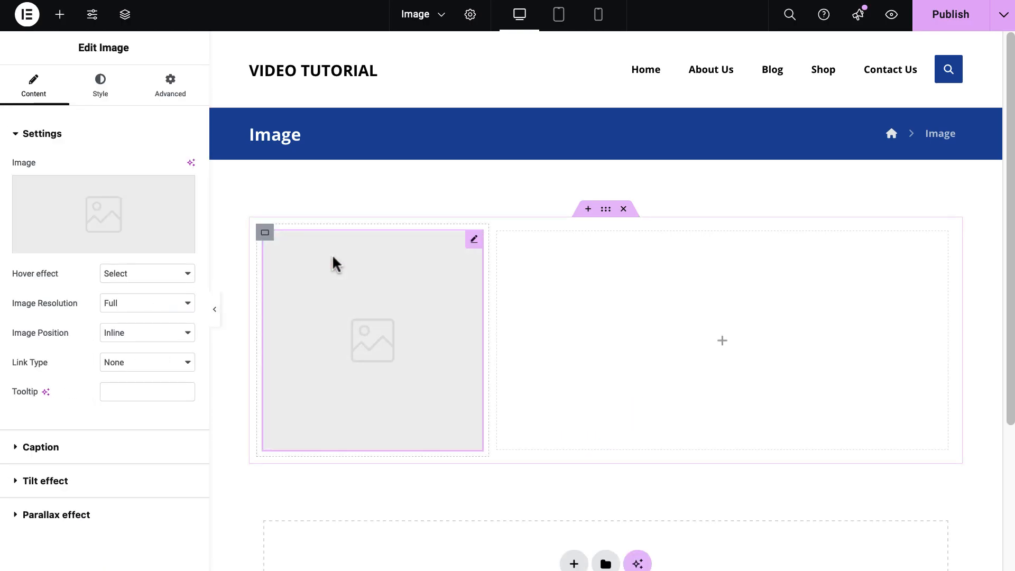
{"action": "left_click", "coordinate": [115, 216]}
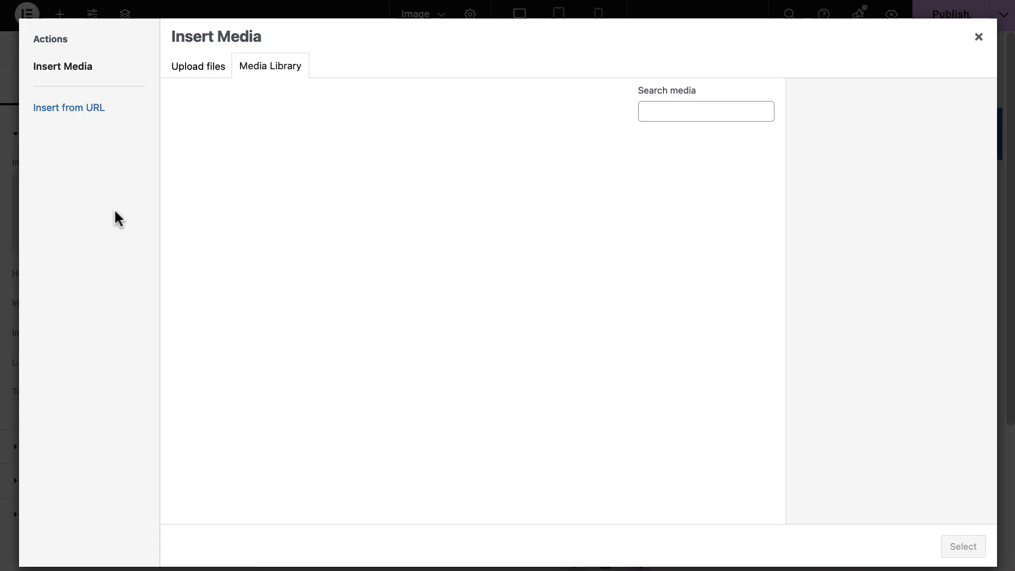
{"action": "left_click", "coordinate": [425, 174]}
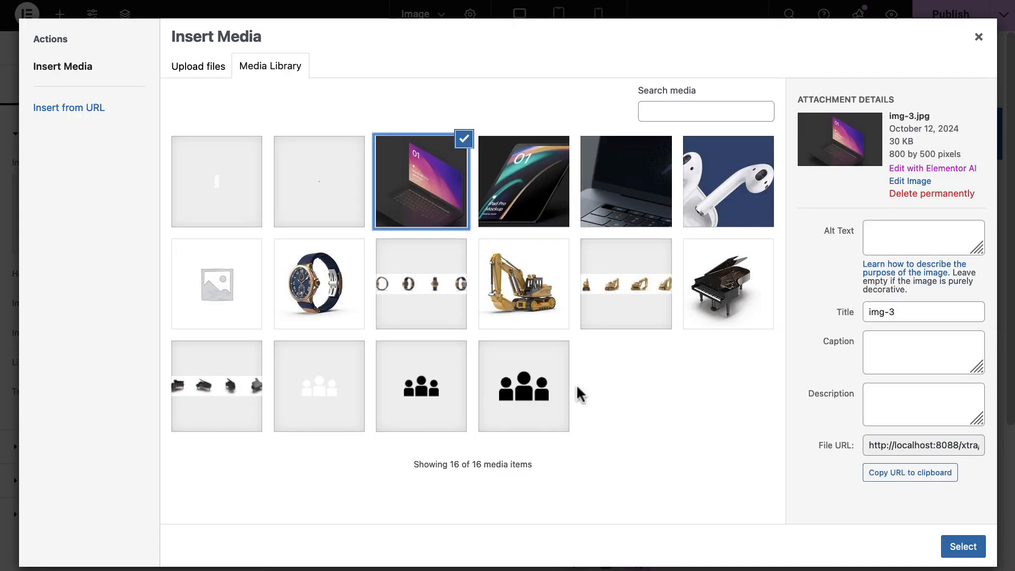
{"action": "left_click", "coordinate": [954, 550]}
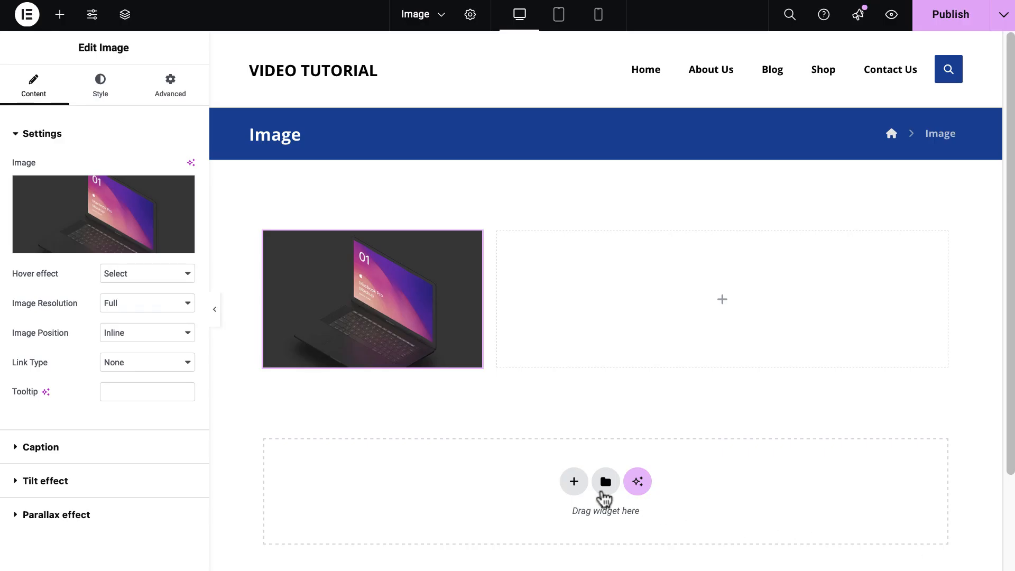
- Examine the available hover effect, image resolution and image position options for the image
{"action": "left_click", "coordinate": [177, 276]}
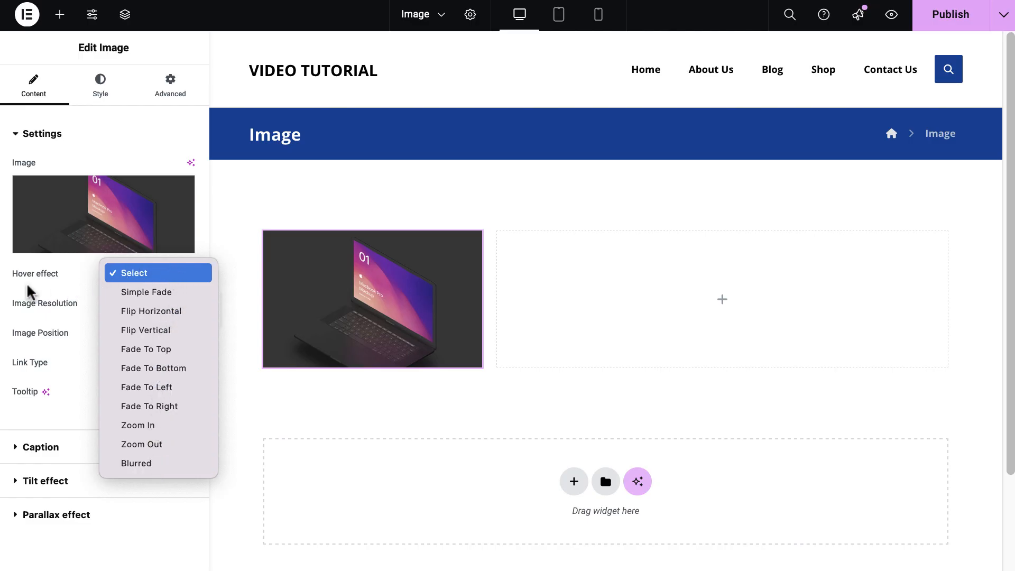
{"action": "left_click", "coordinate": [46, 294]}
{"action": "left_click", "coordinate": [144, 310]}
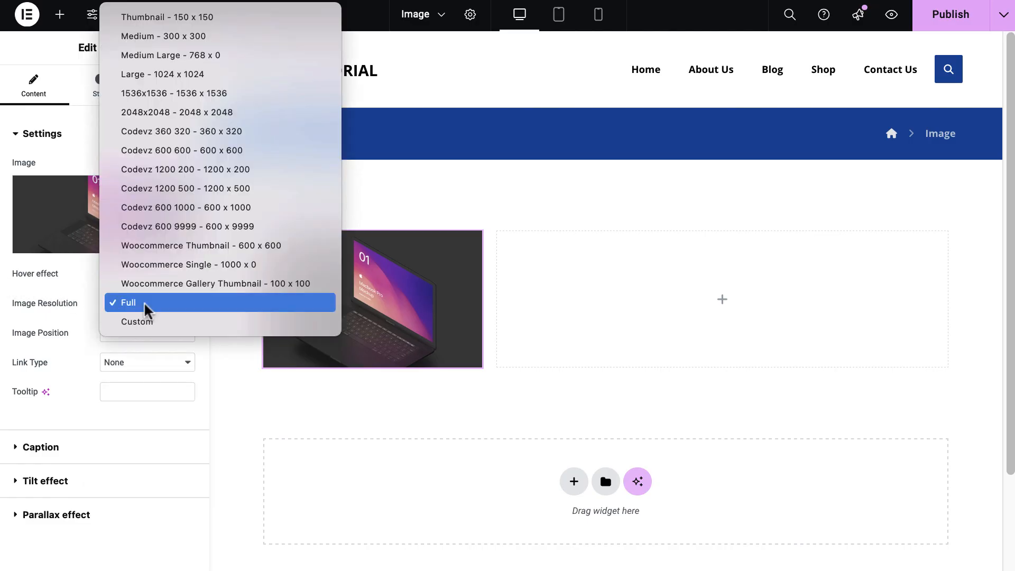
{"action": "key", "text": "Up"}
{"action": "key", "text": "Up"}
{"action": "key", "text": "Up"}
{"action": "key", "text": "Up"}
{"action": "key", "text": "Up"}
{"action": "key", "text": "Up"}
{"action": "key", "text": "Up"}
{"action": "key", "text": "Up"}
{"action": "key", "text": "Up"}
{"action": "key", "text": "Up"}
{"action": "key", "text": "Up"}
{"action": "key", "text": "Up"}
{"action": "key", "text": "Up"}
{"action": "key", "text": "Up"}
{"action": "key", "text": "Up"}
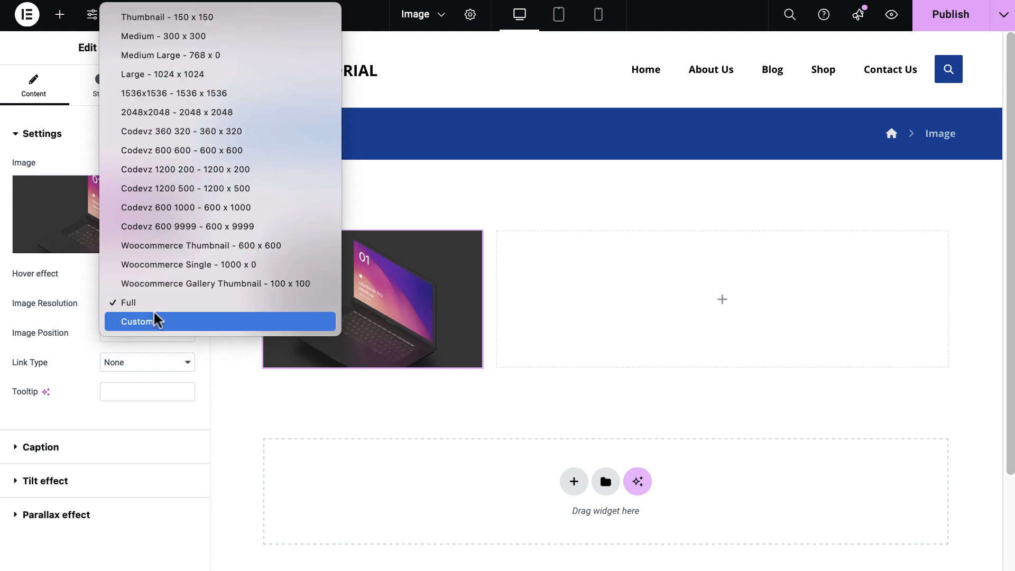
{"action": "left_click", "coordinate": [64, 315]}
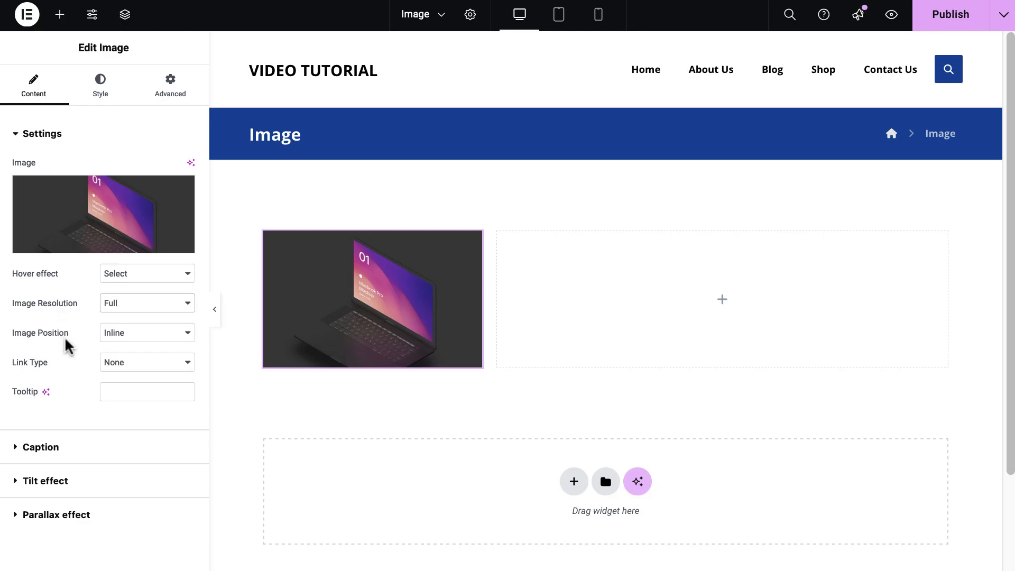
{"action": "left_click", "coordinate": [142, 338]}
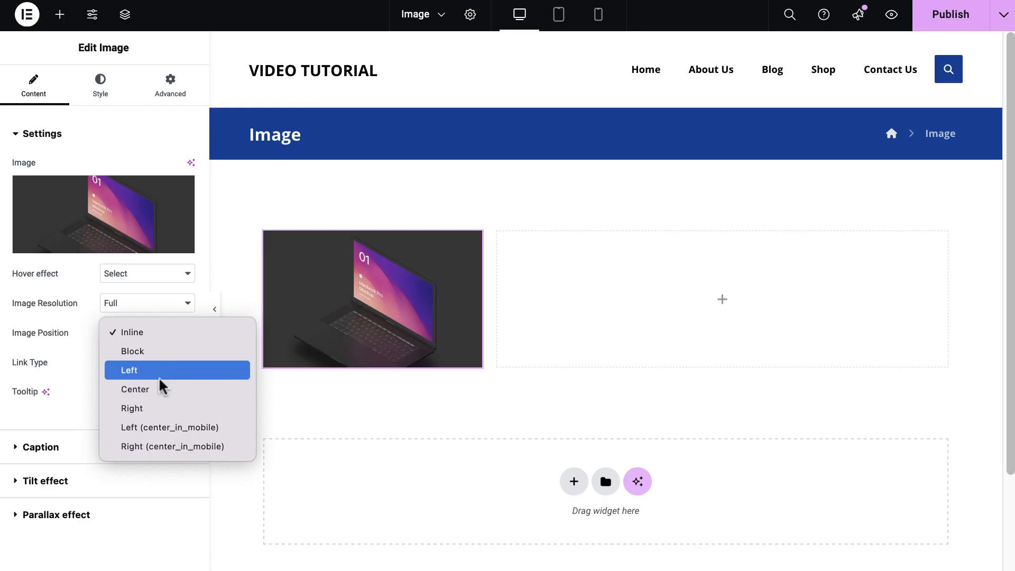
{"action": "left_click", "coordinate": [68, 330]}
- Set the image's link type to Custom and link it to the Sample Page
{"action": "left_click", "coordinate": [159, 366]}
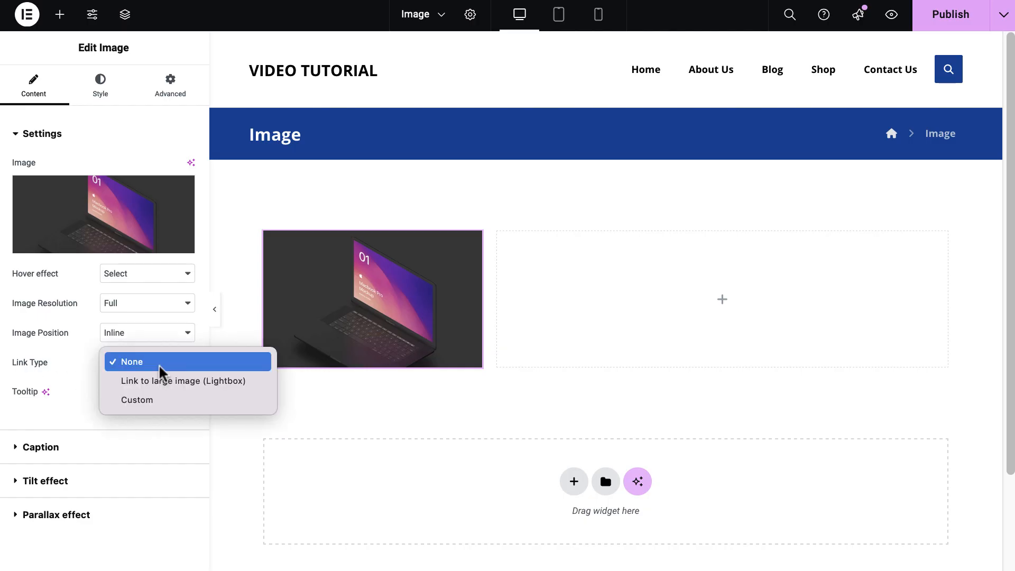
{"action": "left_click", "coordinate": [161, 383]}
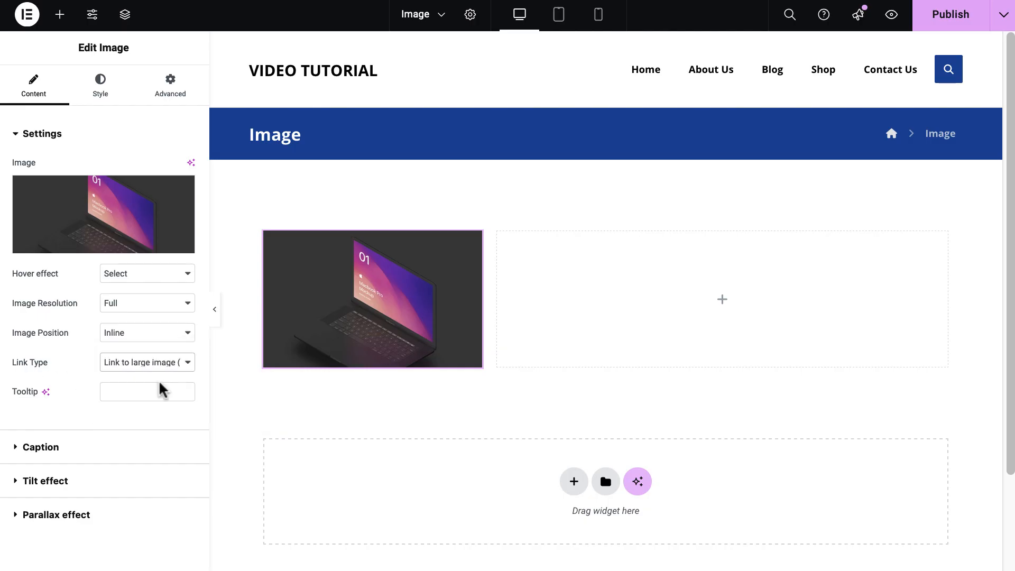
{"action": "left_click", "coordinate": [160, 370]}
{"action": "left_click", "coordinate": [152, 383]}
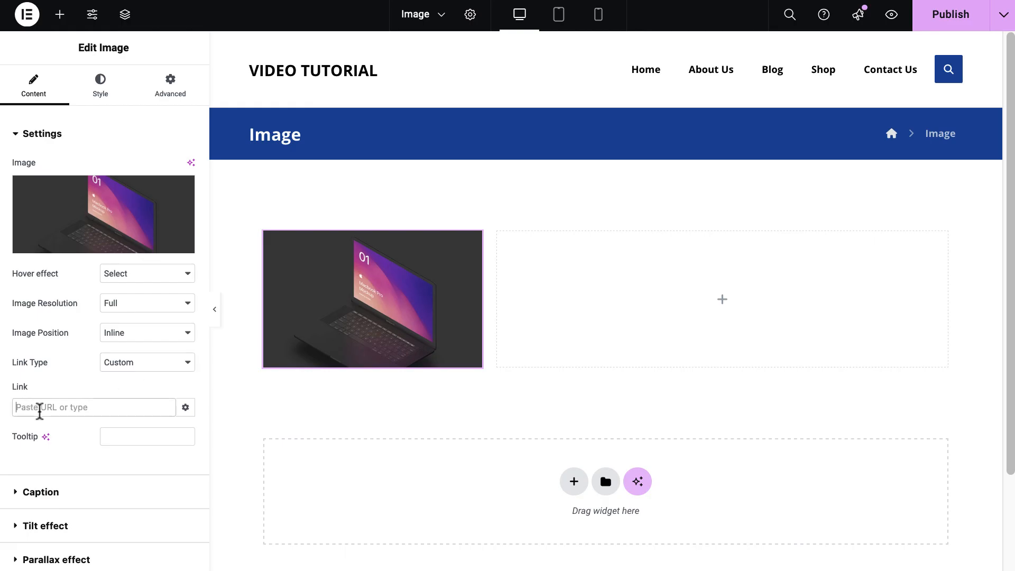
{"action": "left_click", "coordinate": [39, 412]}
{"action": "type", "text": "sample"}
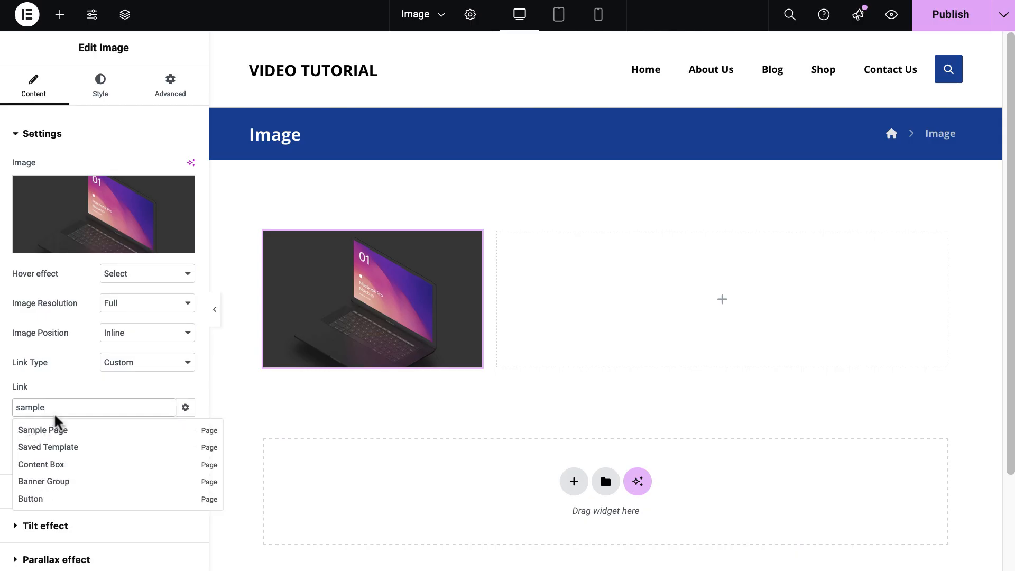
{"action": "left_click", "coordinate": [48, 433]}
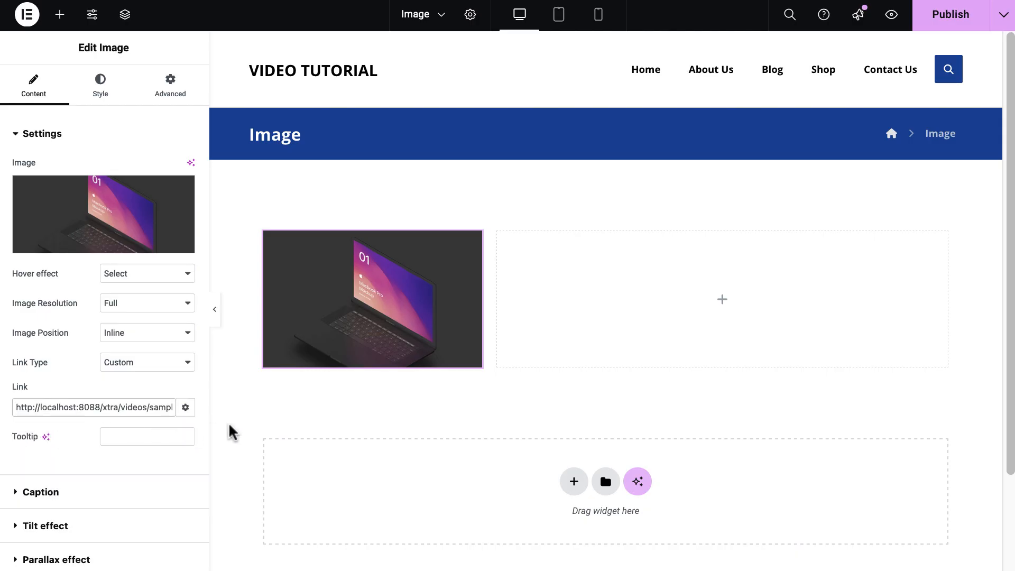
- Try the tooltip "Image Element" on the image and clear the tooltip text again
{"action": "left_click", "coordinate": [148, 440]}
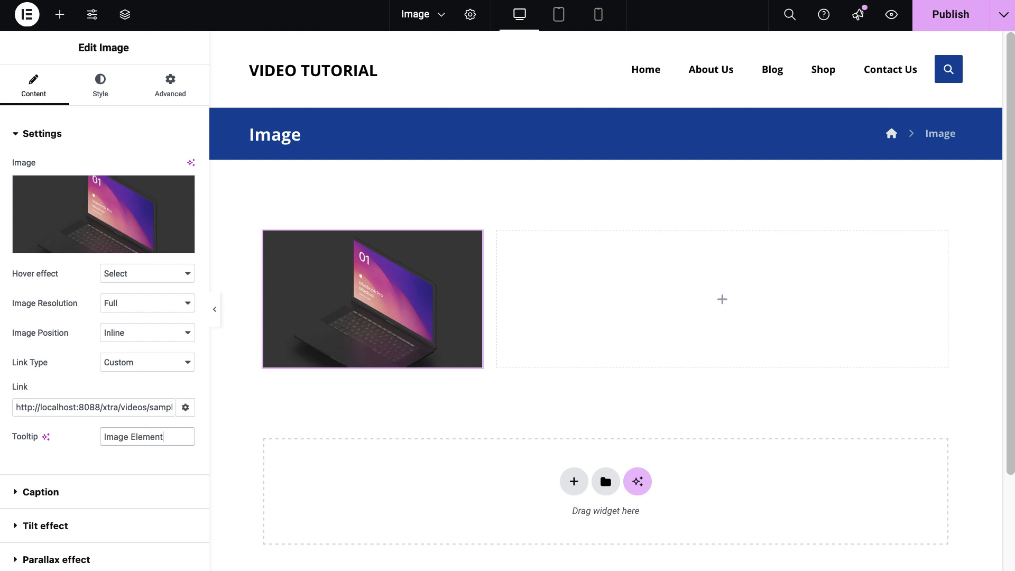
{"action": "mouse_move", "coordinate": [338, 306]}
{"action": "mouse_move", "coordinate": [374, 335]}
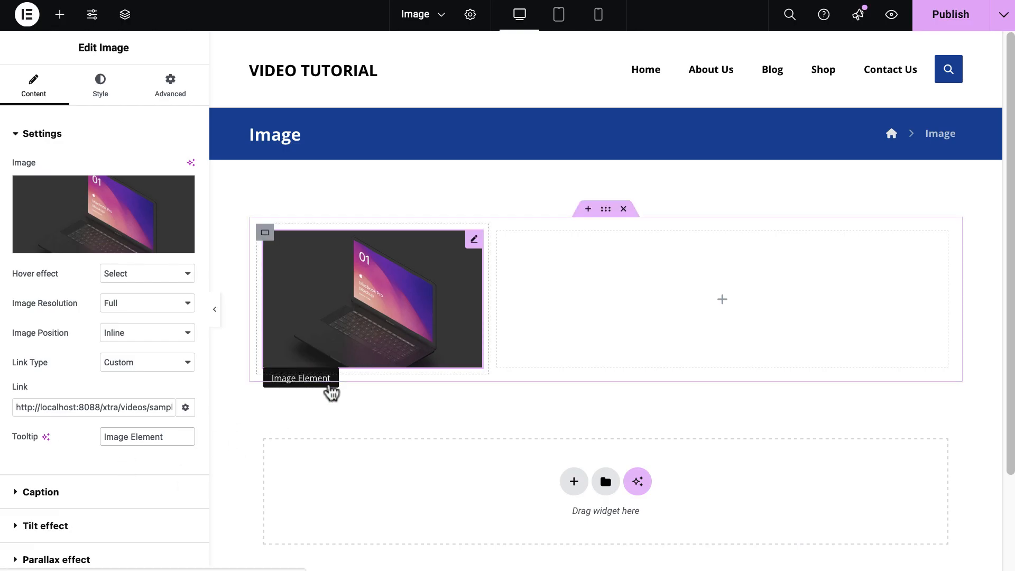
{"action": "left_click_drag", "start_coordinate": [162, 436], "coordinate": [84, 438]}
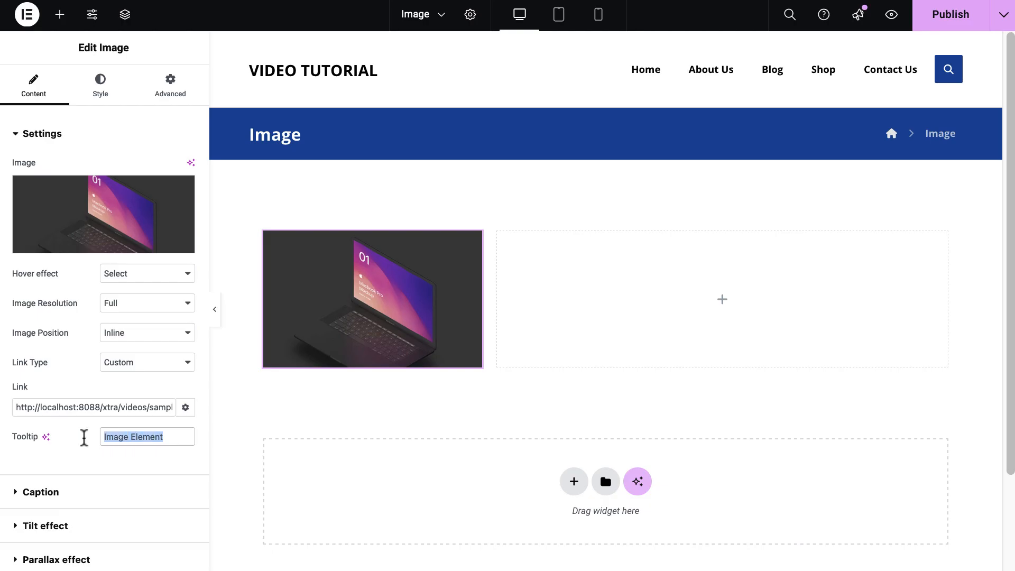
{"action": "key", "text": "BackSpace"}
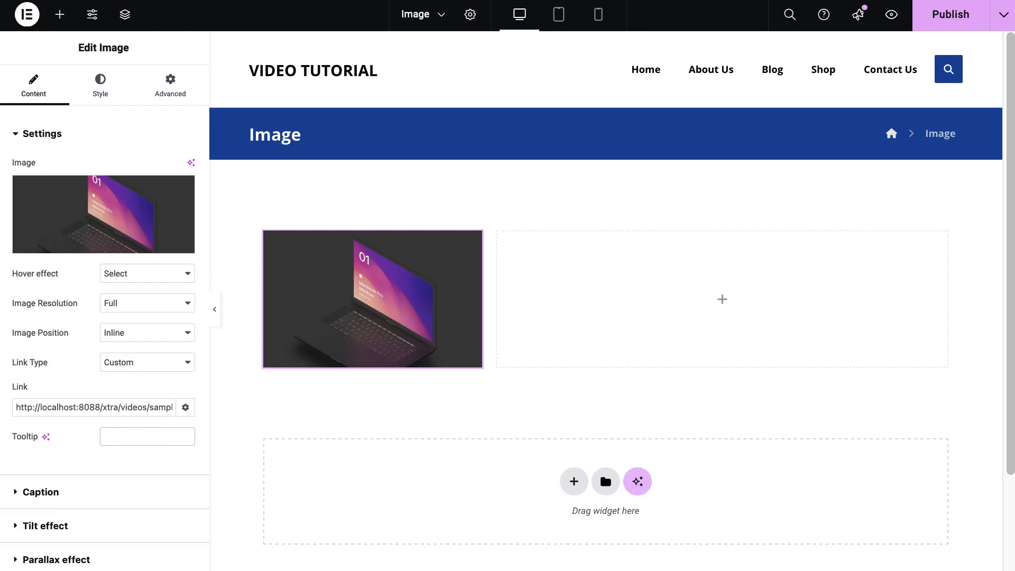
- Add the caption "New MacBook Pro" to the image
{"action": "left_click", "coordinate": [98, 495]}
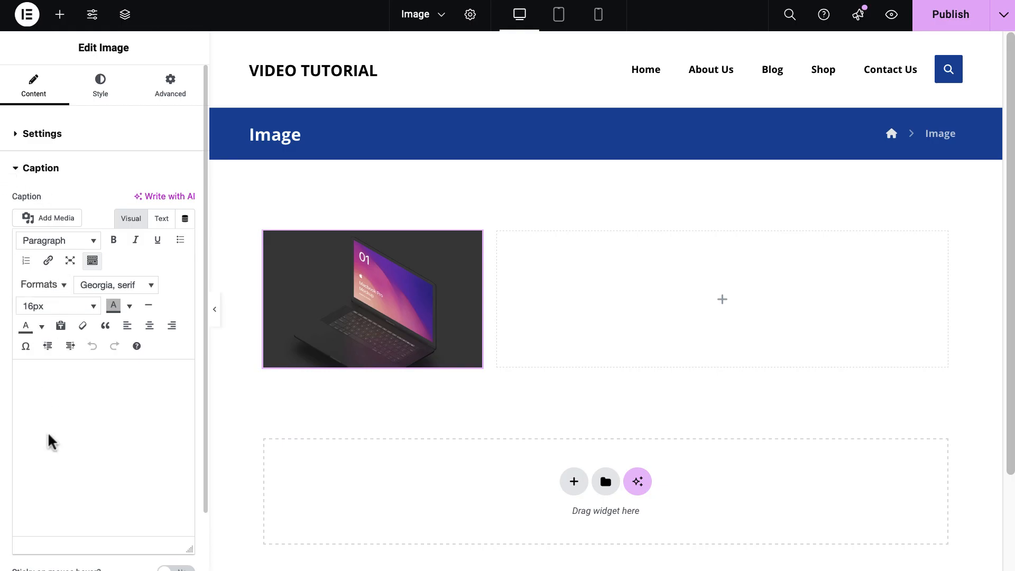
{"action": "left_click", "coordinate": [67, 412]}
{"action": "type", "text": "New MacBook Pro"}
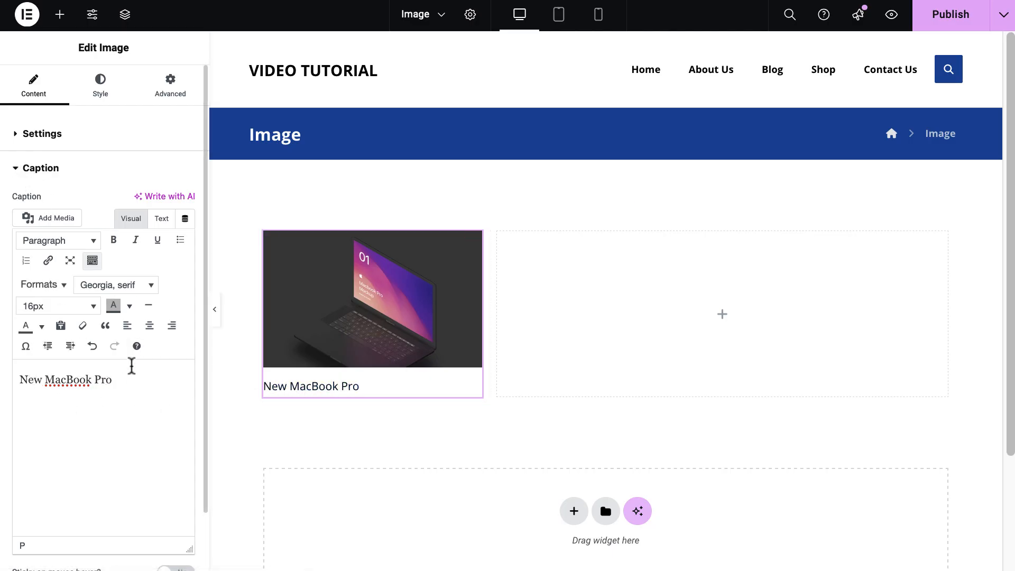
- Try the image's tilt effect with glare 0.4 and scale 0.8, and turn the effect off again
{"action": "scroll", "coordinate": [204, 201], "scroll_direction": "down", "scroll_amount": 3}
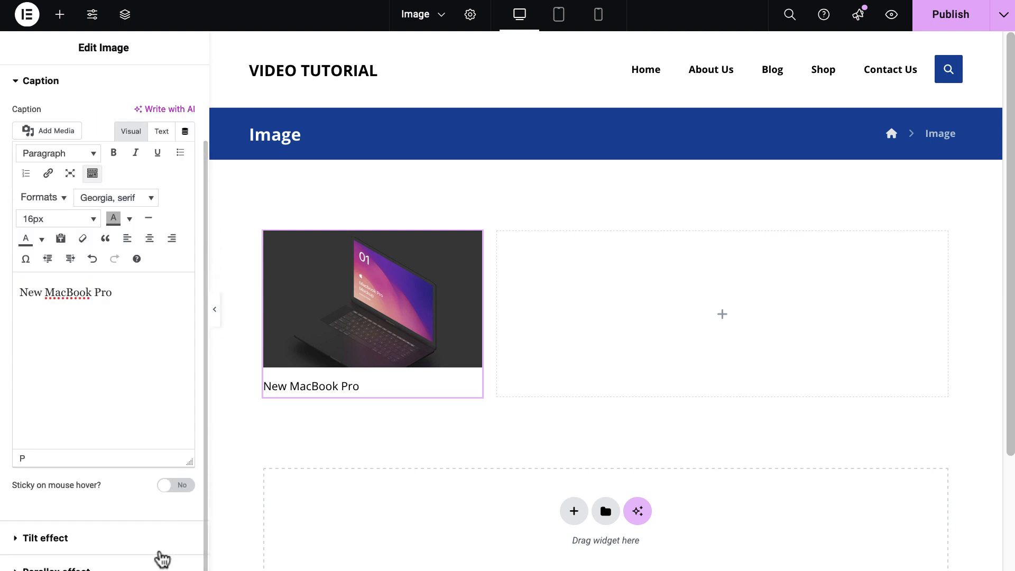
{"action": "left_click", "coordinate": [125, 531]}
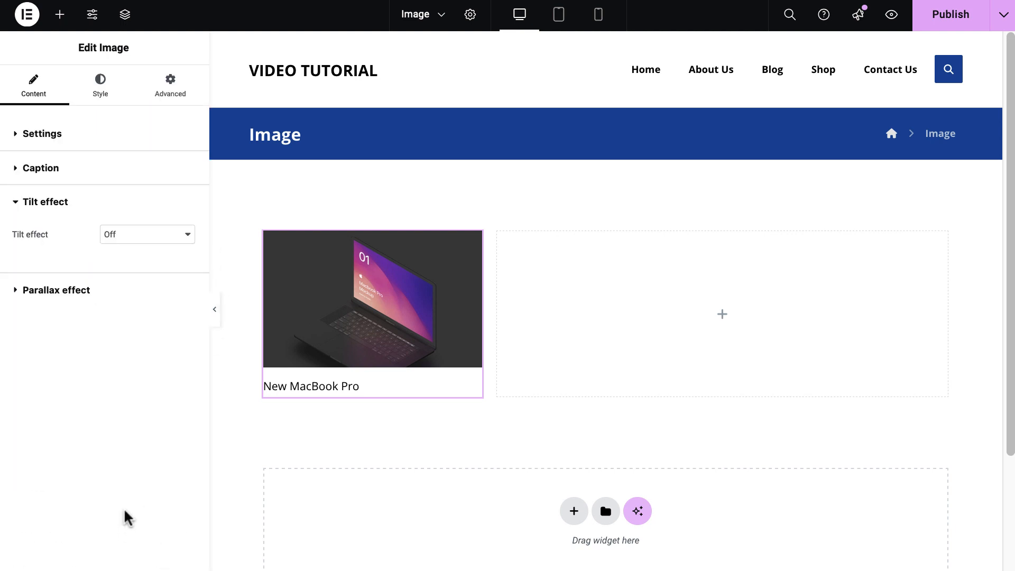
{"action": "left_click", "coordinate": [153, 241]}
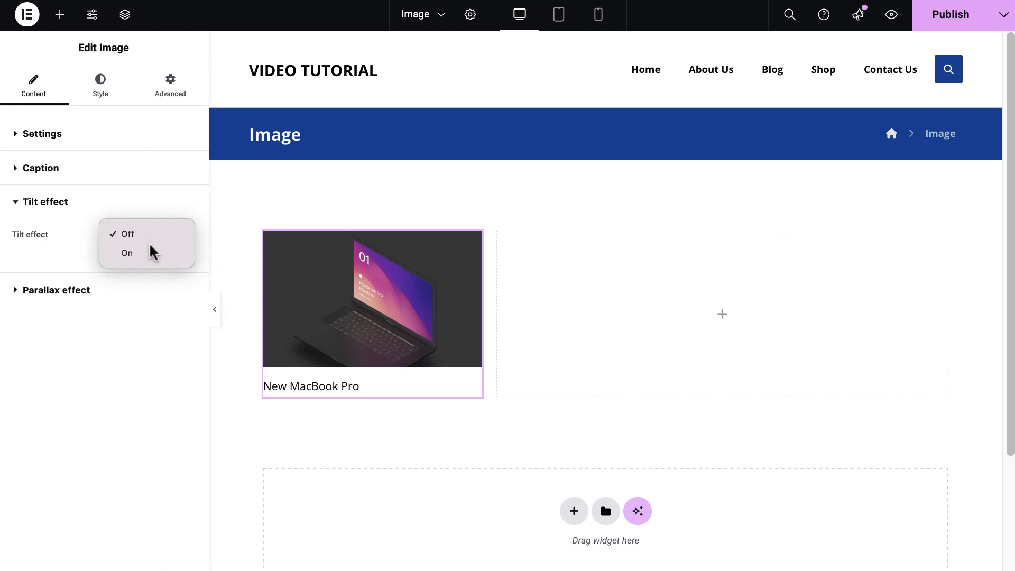
{"action": "left_click", "coordinate": [153, 249]}
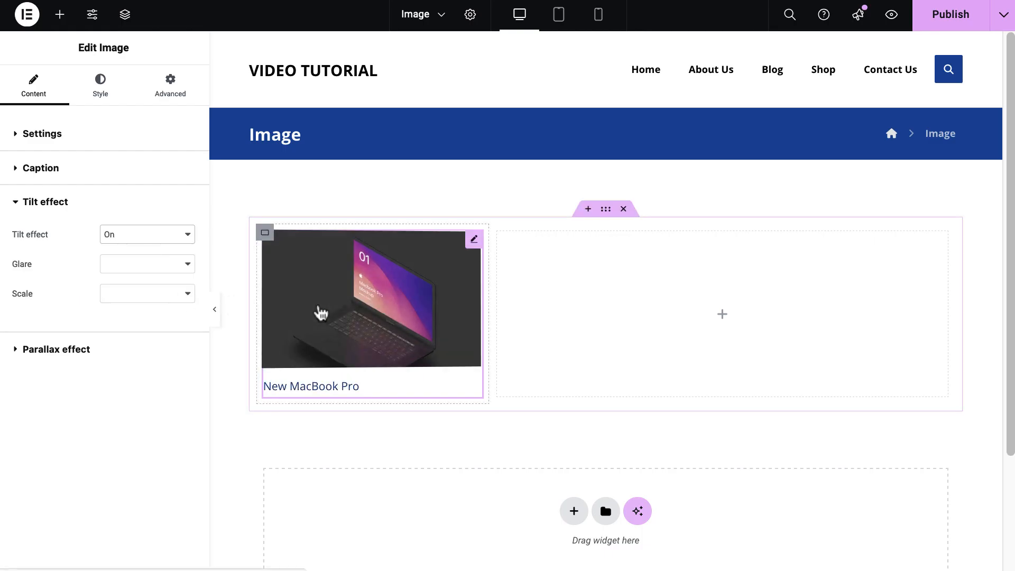
{"action": "left_click", "coordinate": [138, 239]}
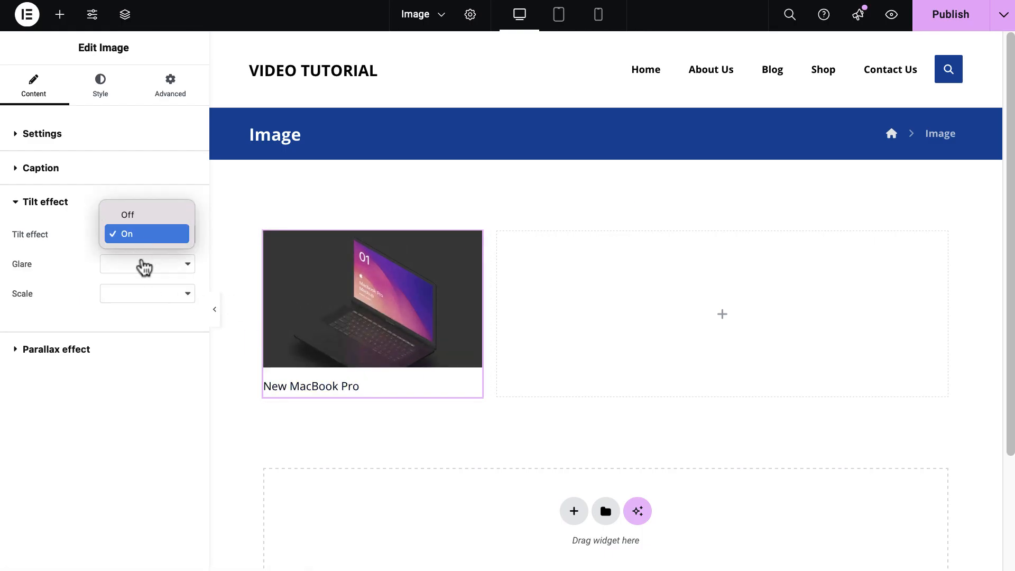
{"action": "left_click", "coordinate": [143, 265]}
{"action": "left_click", "coordinate": [143, 264]}
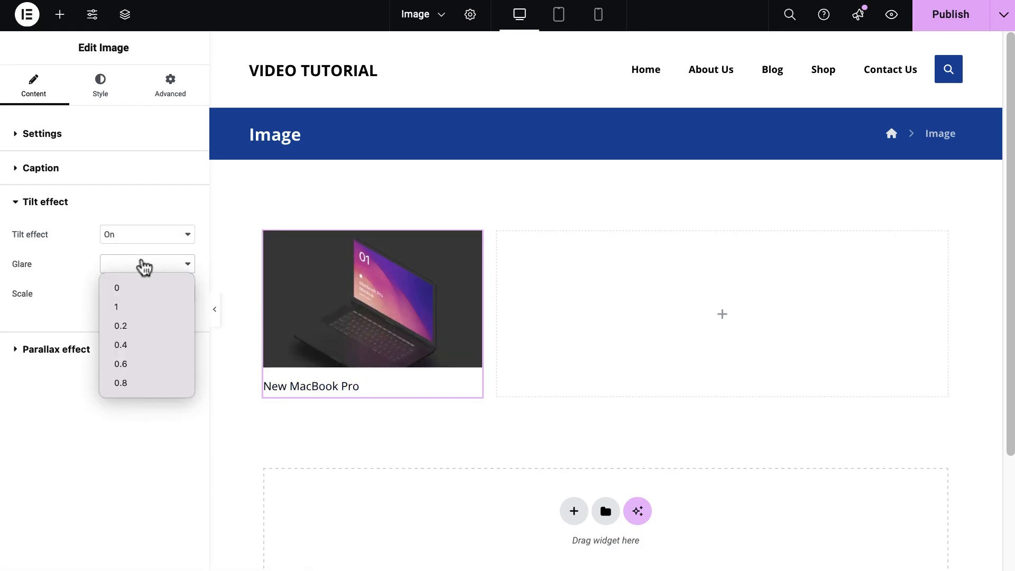
{"action": "left_click", "coordinate": [151, 344]}
{"action": "left_click", "coordinate": [158, 305]}
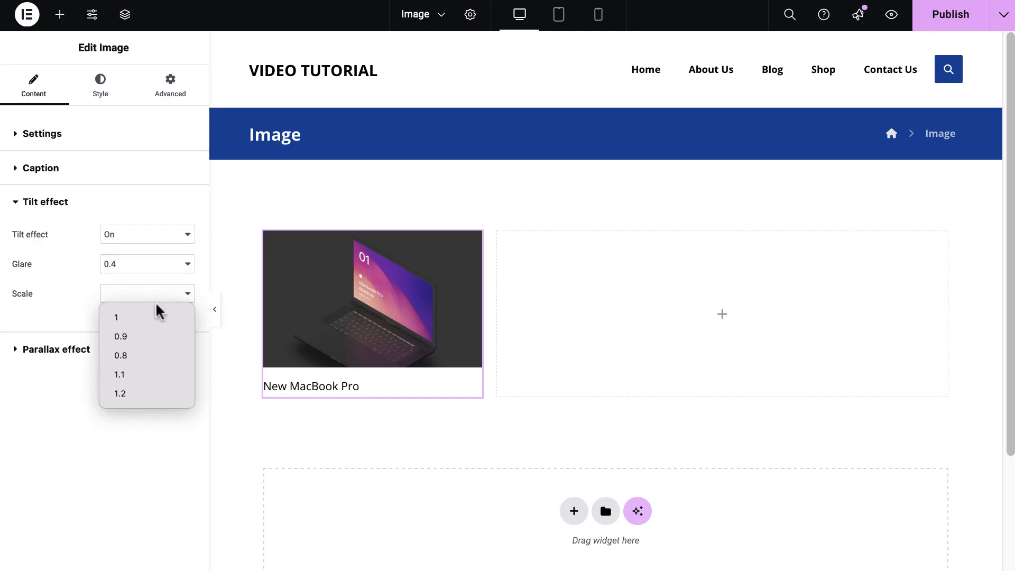
{"action": "left_click", "coordinate": [145, 353]}
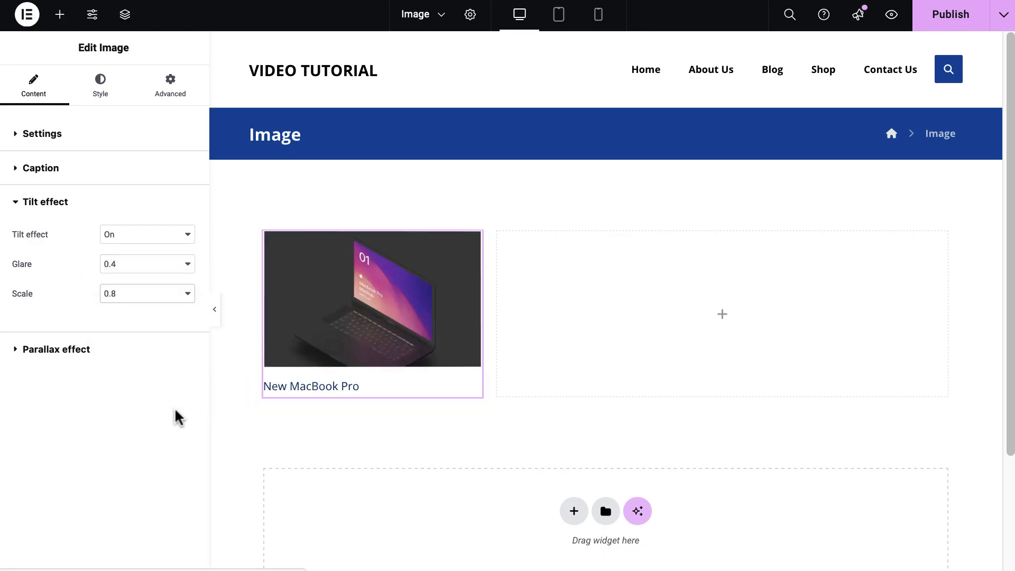
{"action": "left_click", "coordinate": [142, 239]}
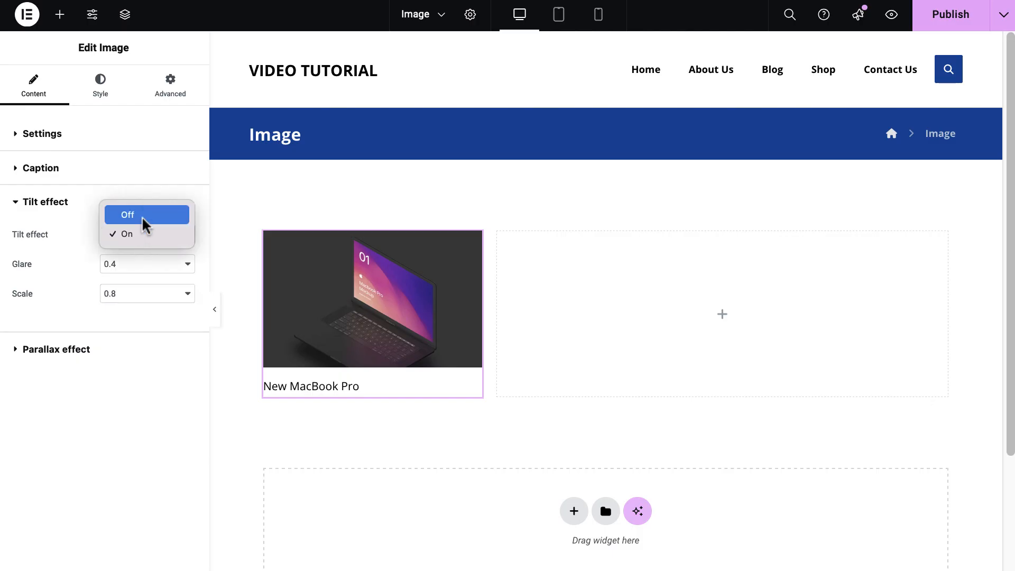
{"action": "left_click", "coordinate": [144, 221]}
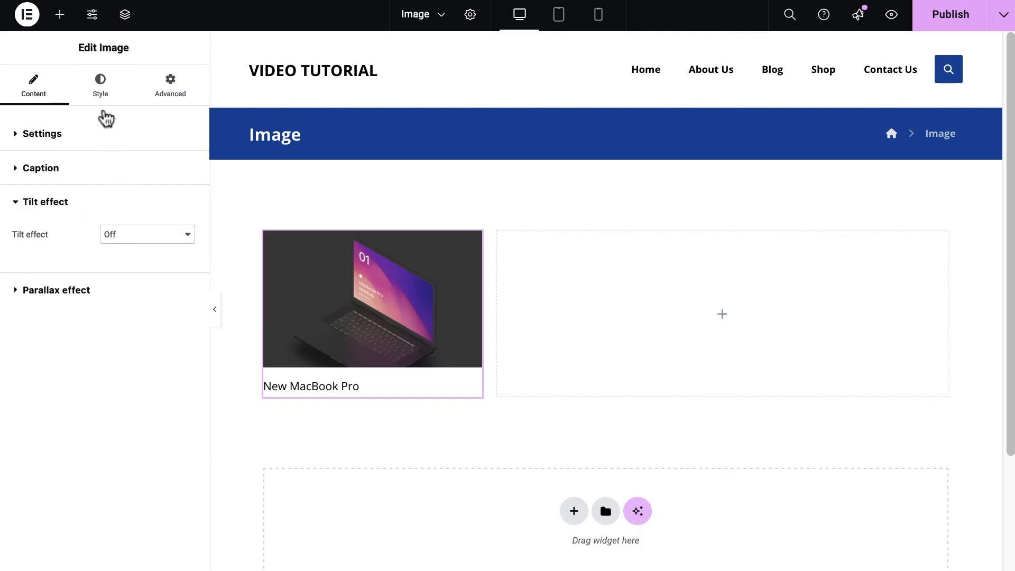
- Set the image's custom width to 100% in its style settings
{"action": "left_click", "coordinate": [96, 94]}
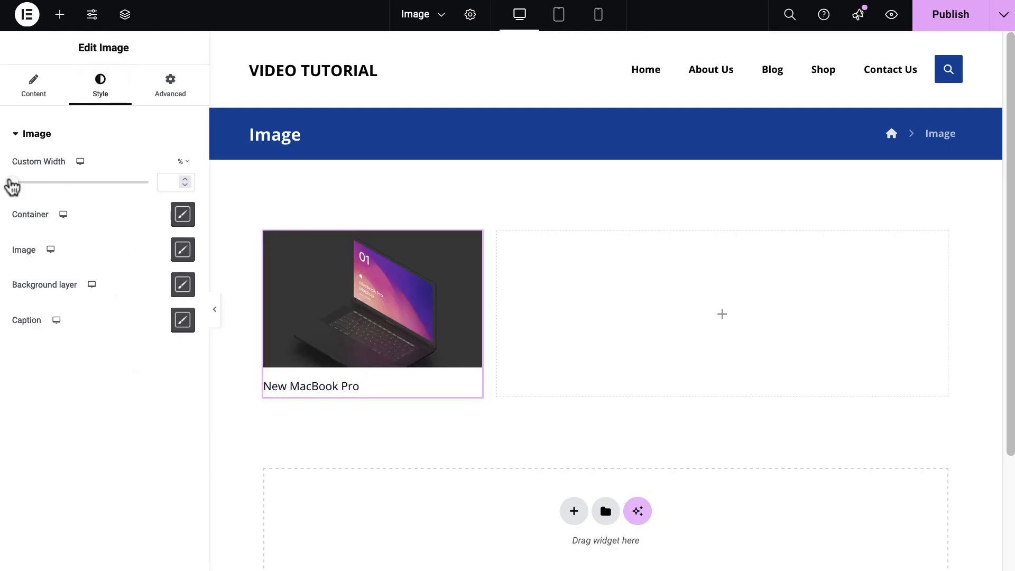
{"action": "left_click_drag", "start_coordinate": [11, 182], "coordinate": [152, 195]}
{"action": "mouse_move", "coordinate": [148, 195]}
{"action": "left_mouse_down"}
{"action": "mouse_move", "coordinate": [120, 192]}
{"action": "mouse_move", "coordinate": [152, 196]}
{"action": "left_mouse_up"}
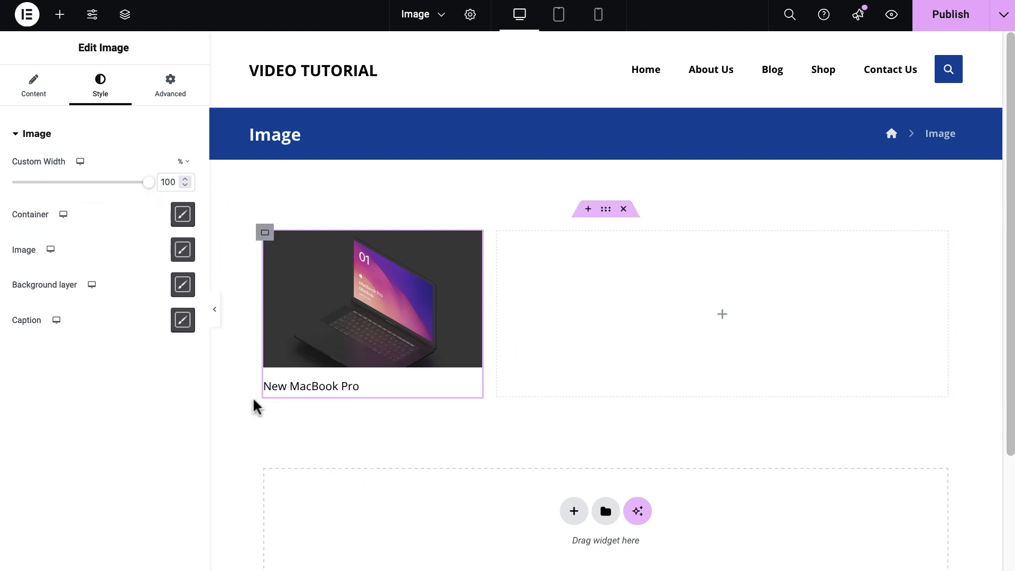
- Set the background color of the image's container to the blue #3f51b5
{"action": "left_click", "coordinate": [183, 215]}
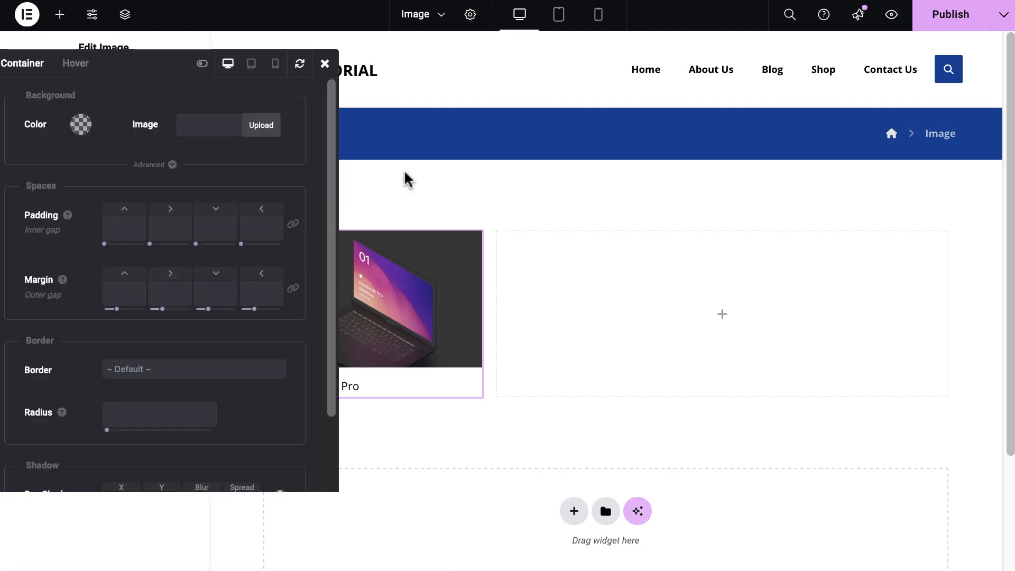
{"action": "left_click_drag", "start_coordinate": [157, 78], "coordinate": [786, 91]}
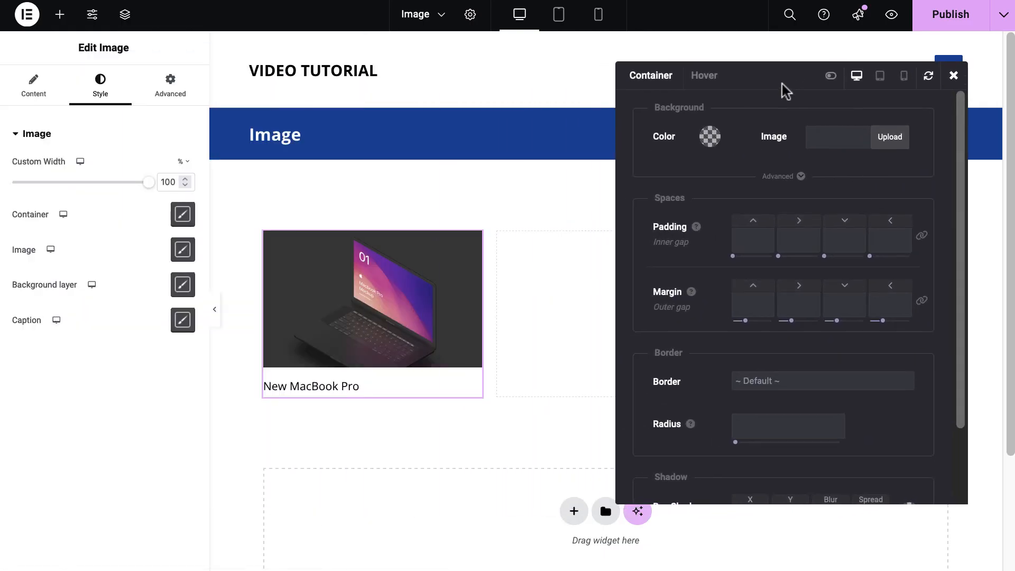
{"action": "left_click", "coordinate": [713, 138]}
{"action": "left_click", "coordinate": [764, 297]}
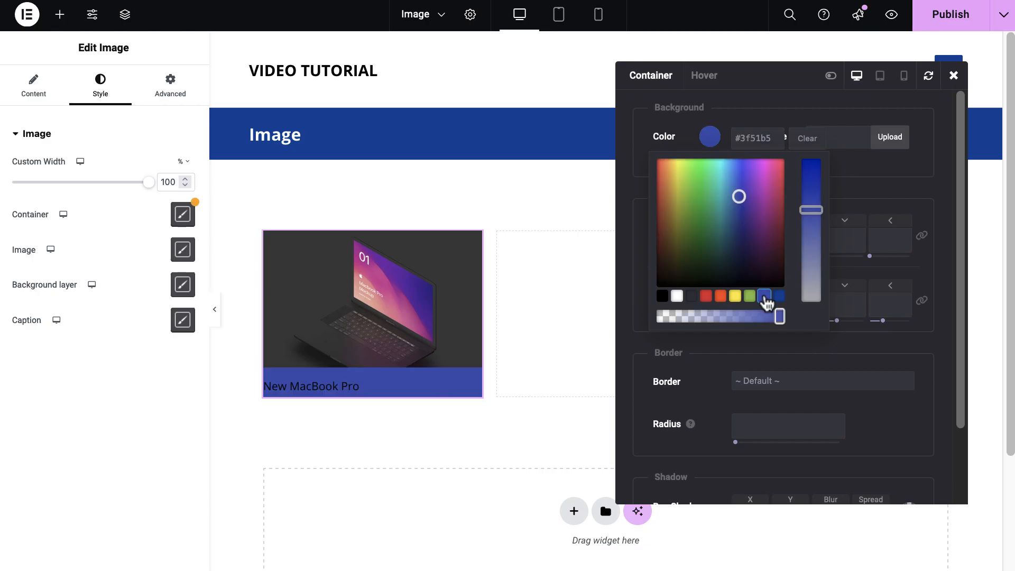
- Link the container's padding sides and set the padding to 10 px all around
{"action": "left_click", "coordinate": [783, 359]}
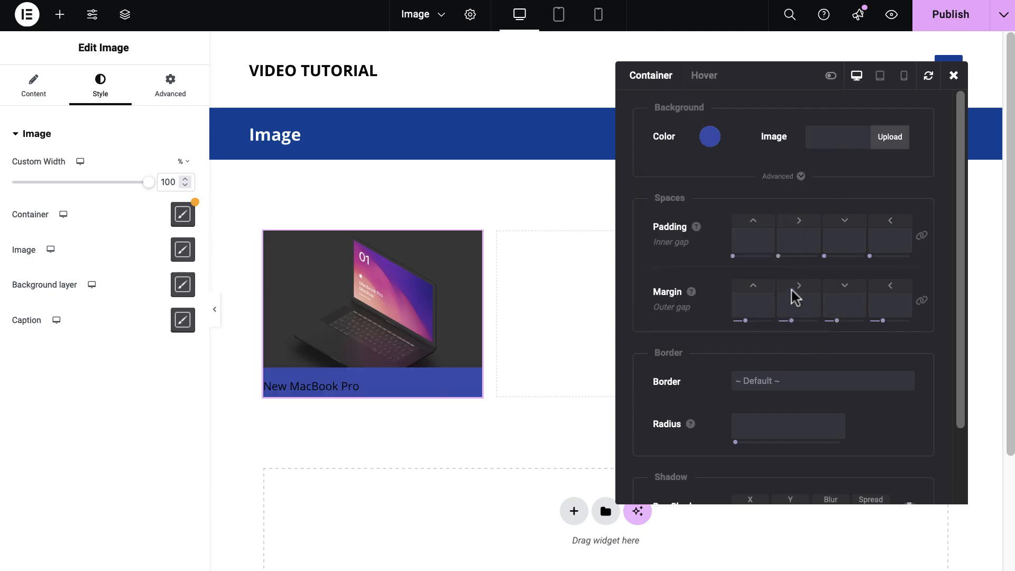
{"action": "left_click", "coordinate": [924, 239]}
{"action": "left_click", "coordinate": [740, 241]}
{"action": "type", "text": "10"}
{"action": "left_click", "coordinate": [754, 206]}
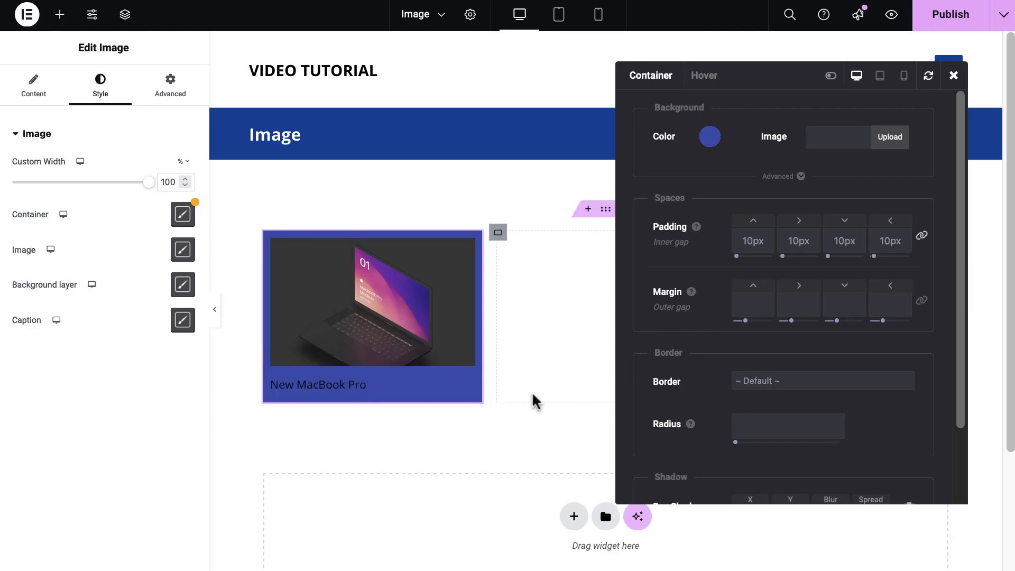
- Remove the container's padding, clear its background color and close the container's style settings
{"action": "left_click_drag", "start_coordinate": [905, 245], "coordinate": [858, 246]}
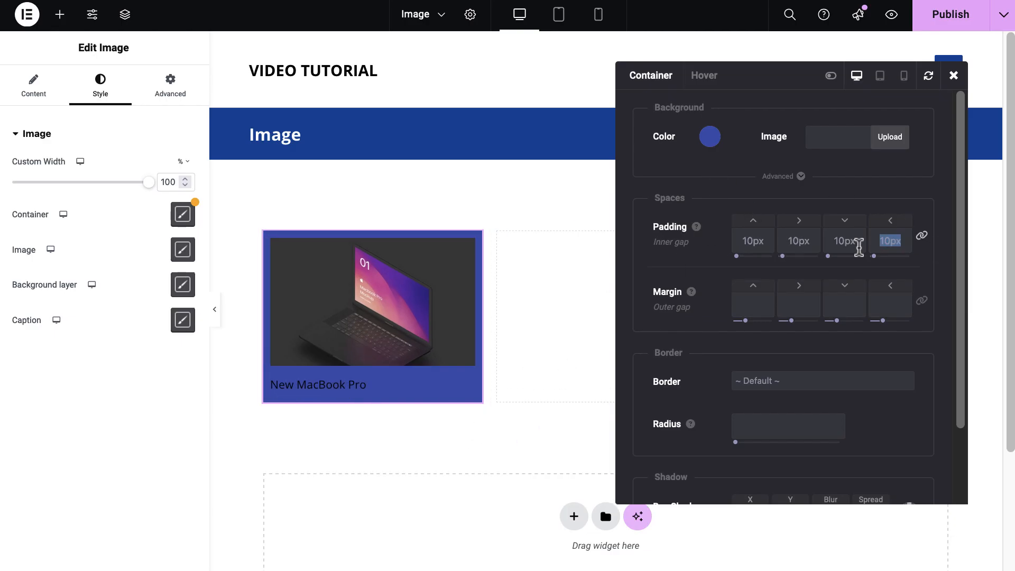
{"action": "key", "text": "BackSpace"}
{"action": "left_click", "coordinate": [708, 138]}
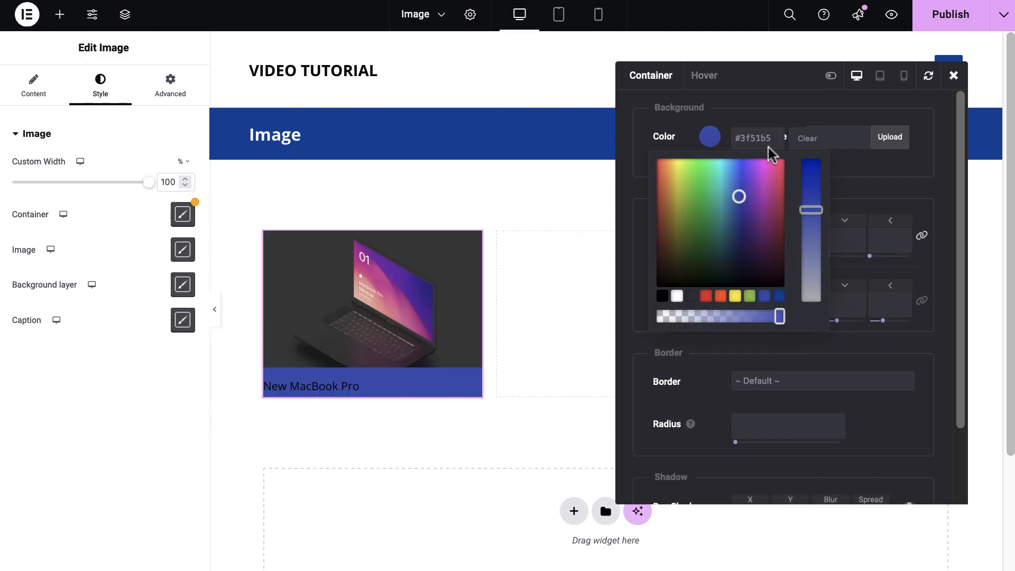
{"action": "left_click", "coordinate": [811, 136]}
{"action": "left_click", "coordinate": [953, 76]}
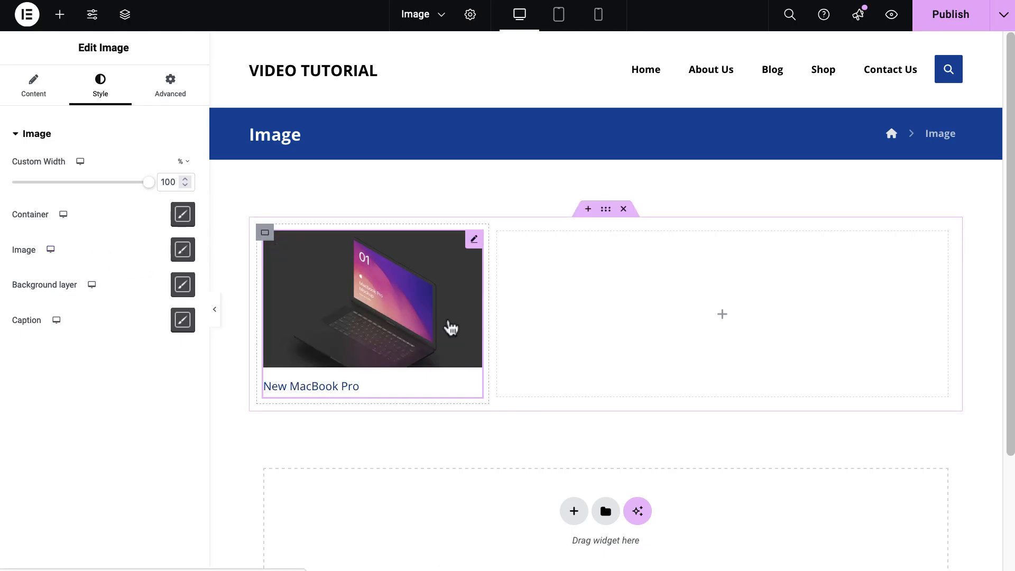
- Show the advanced style options for the image, try a 25 px border radius and set the radius to 10 px
{"action": "left_click", "coordinate": [182, 250]}
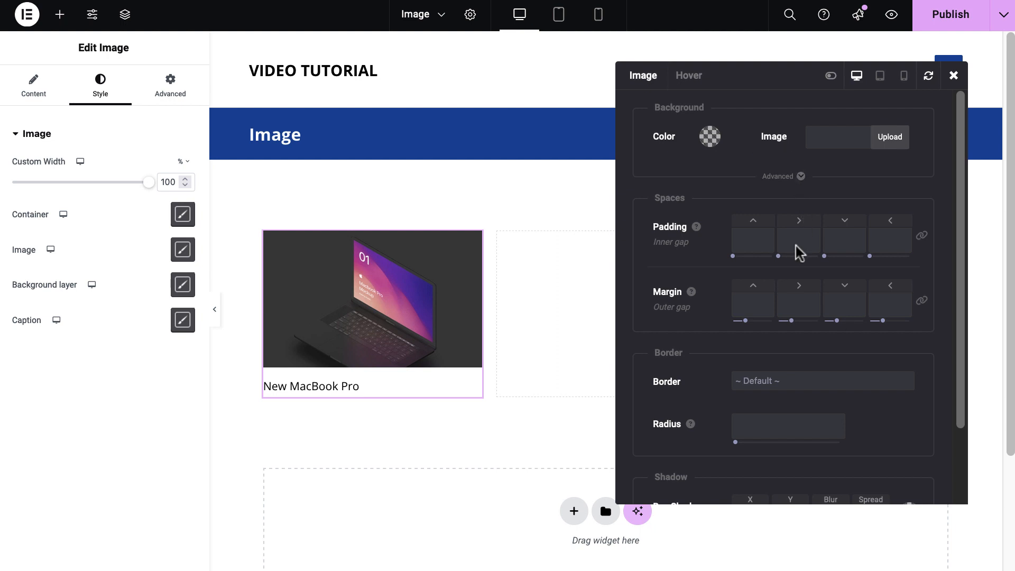
{"action": "left_click", "coordinate": [830, 76]}
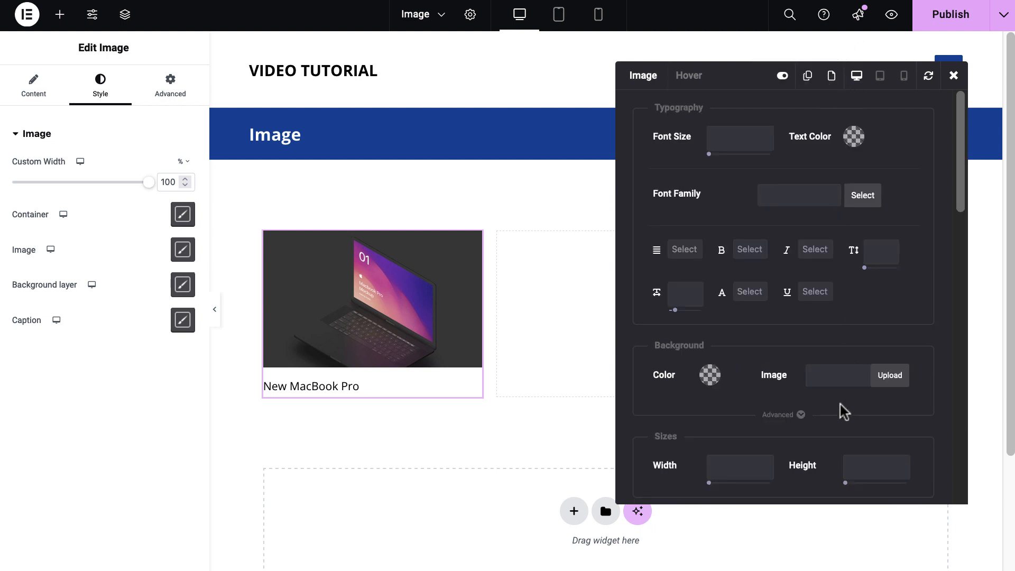
{"action": "scroll", "coordinate": [844, 411], "scroll_direction": "down", "scroll_amount": 7}
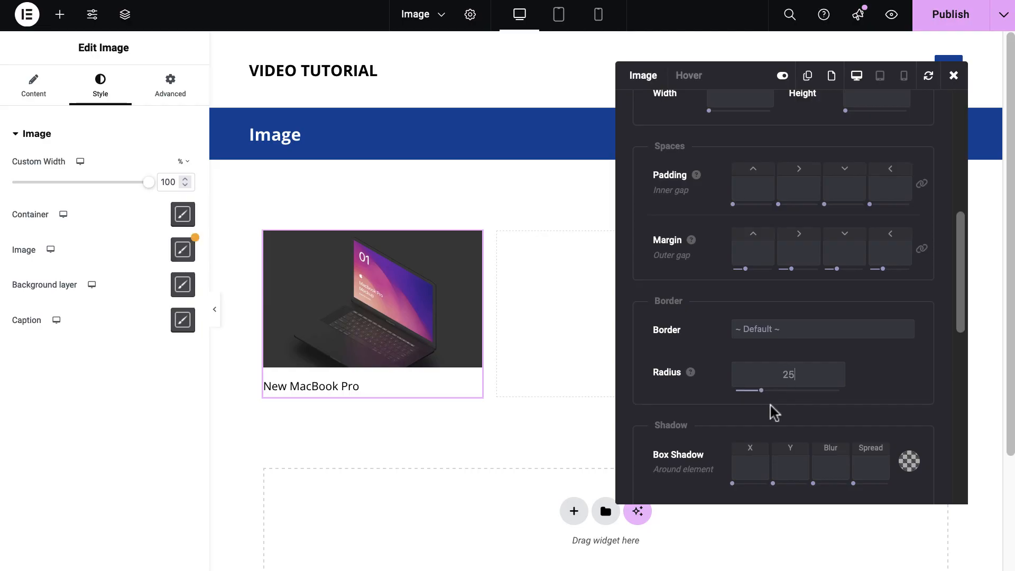
{"action": "left_click", "coordinate": [879, 398]}
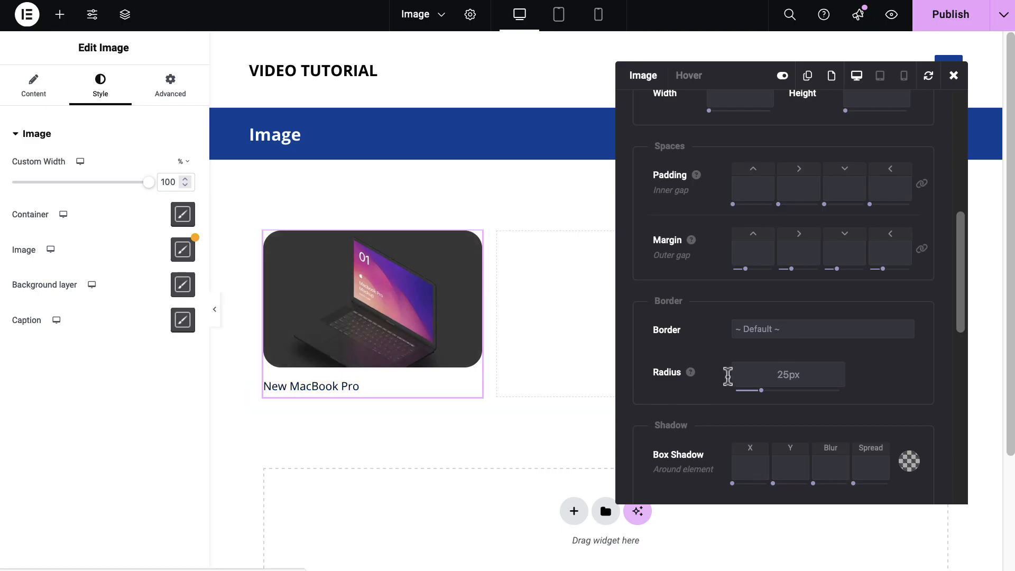
{"action": "left_click_drag", "start_coordinate": [788, 374], "coordinate": [771, 375]}
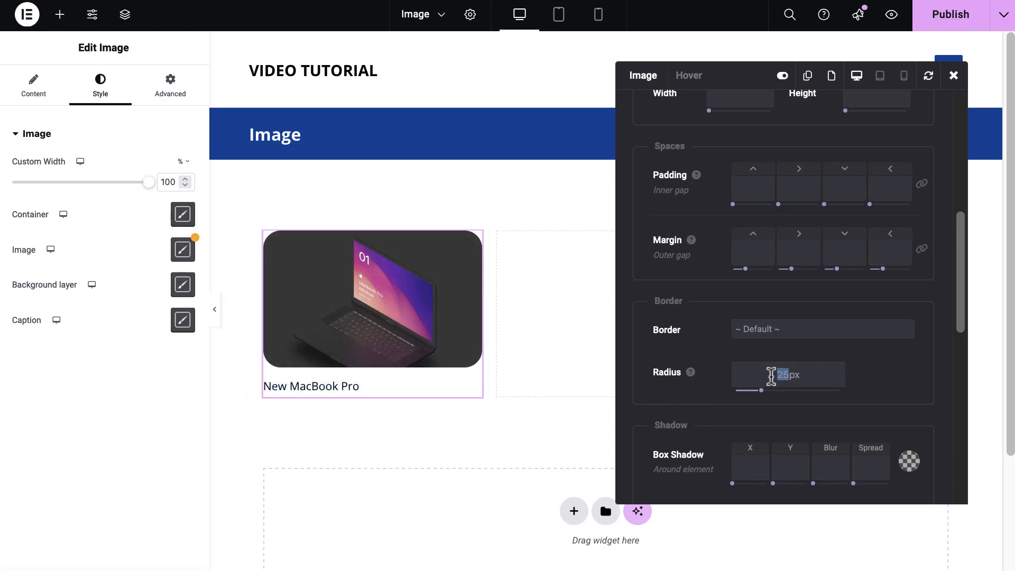
{"action": "type", "text": "5"}
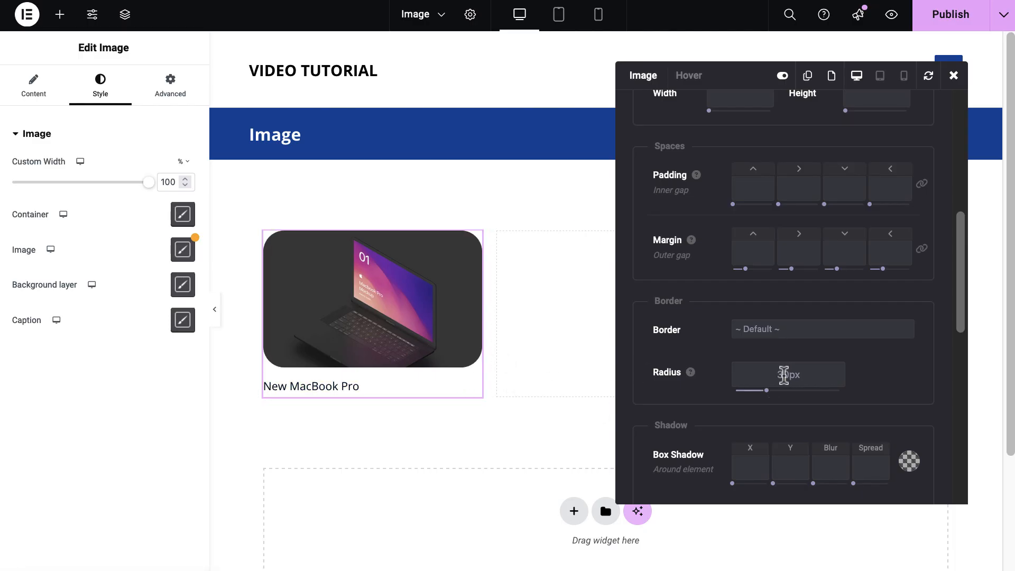
{"action": "type", "text": "10"}
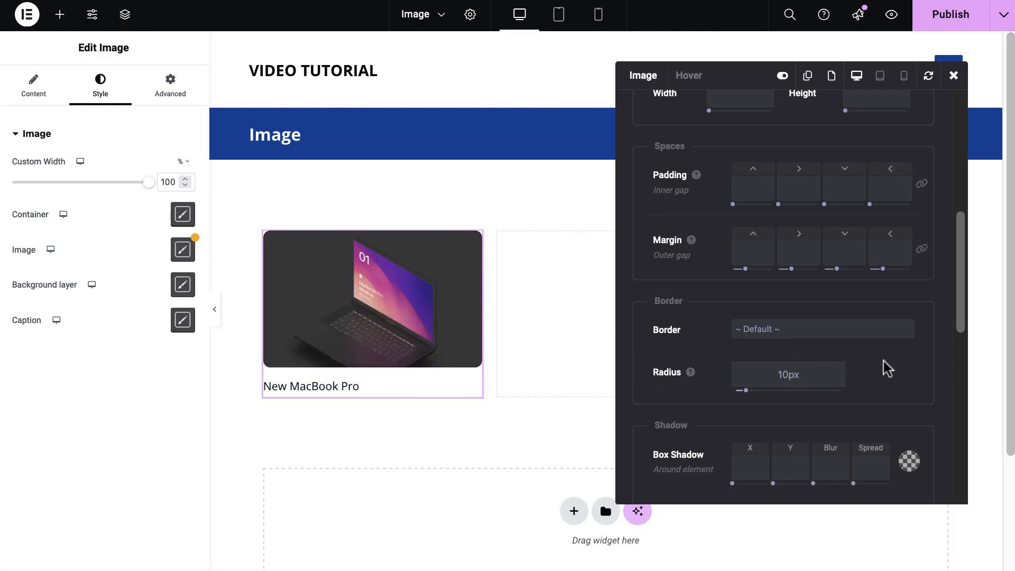
- Give the image a box shadow with 0 px X and Y offsets, 35 px blur, 0 px spread and the gray color #7f7f7f
{"action": "scroll", "coordinate": [888, 369], "scroll_direction": "down", "scroll_amount": 5}
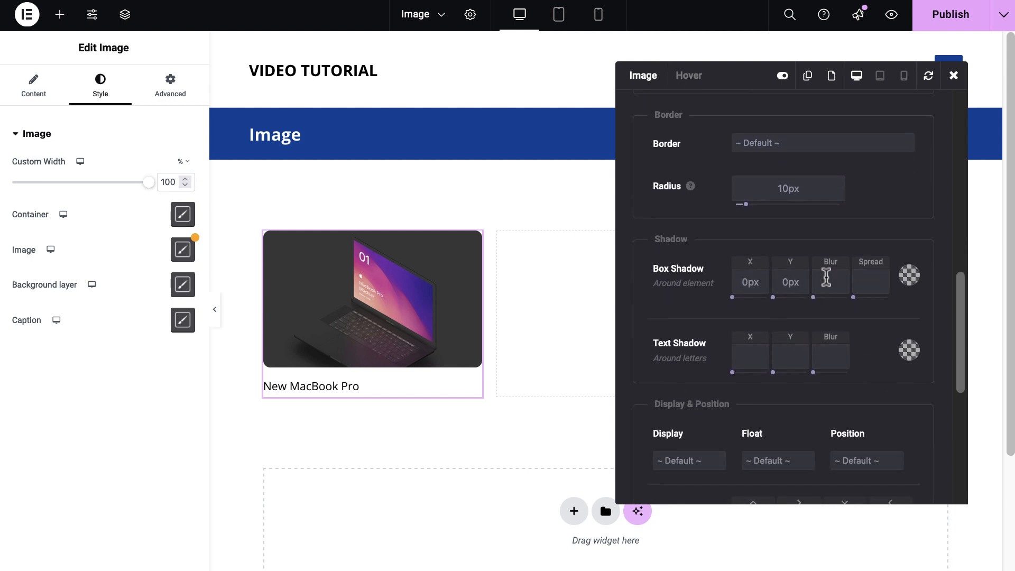
{"action": "left_click", "coordinate": [872, 279]}
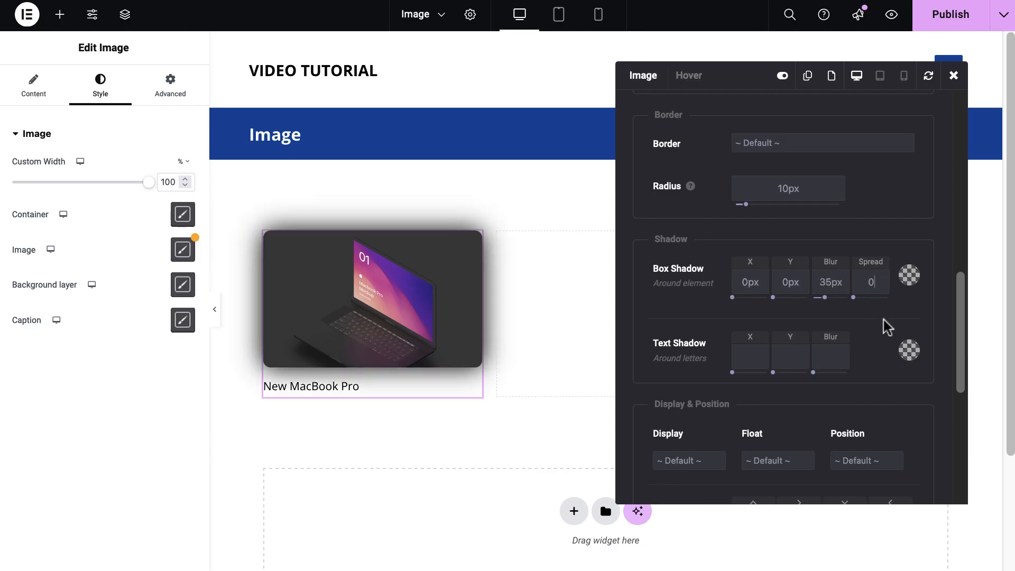
{"action": "left_click", "coordinate": [909, 275]}
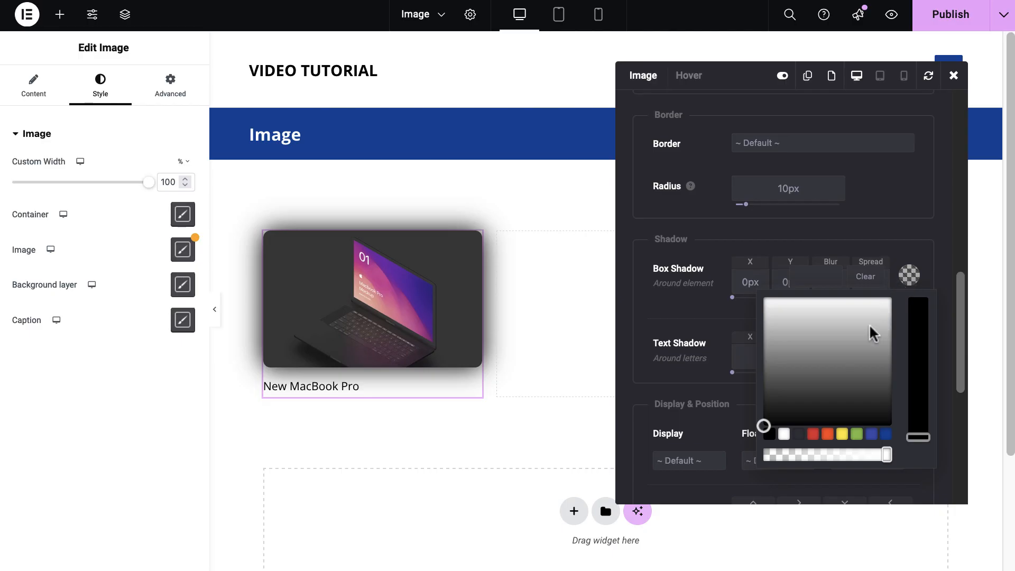
{"action": "mouse_move", "coordinate": [834, 360]}
{"action": "left_mouse_down"}
{"action": "mouse_move", "coordinate": [759, 333]}
{"action": "mouse_move", "coordinate": [754, 312]}
{"action": "mouse_move", "coordinate": [732, 394]}
{"action": "mouse_move", "coordinate": [730, 340]}
{"action": "mouse_move", "coordinate": [729, 348]}
{"action": "left_mouse_up"}
{"action": "left_click_drag", "start_coordinate": [724, 358], "coordinate": [723, 362]}
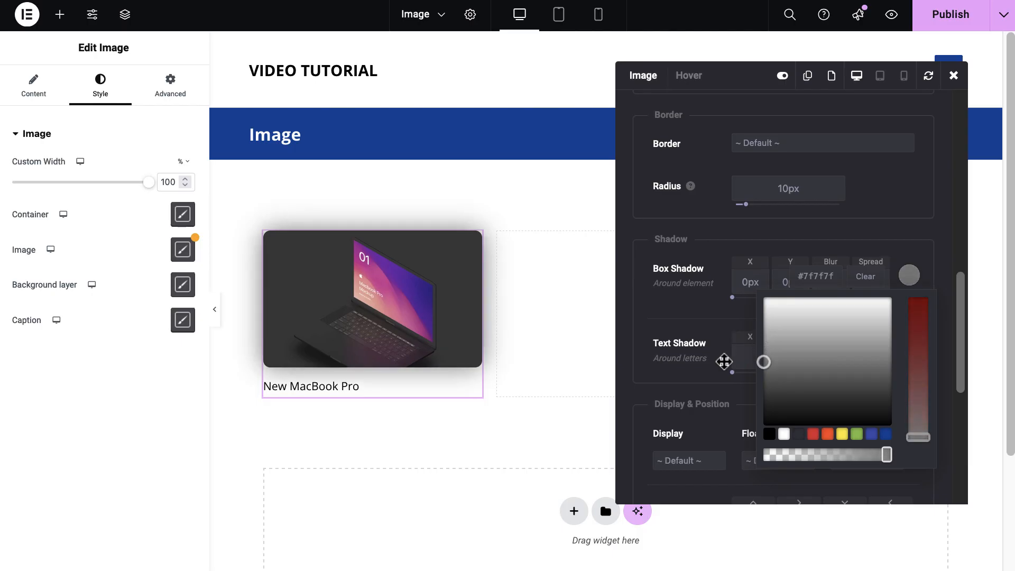
{"action": "left_click", "coordinate": [722, 361]}
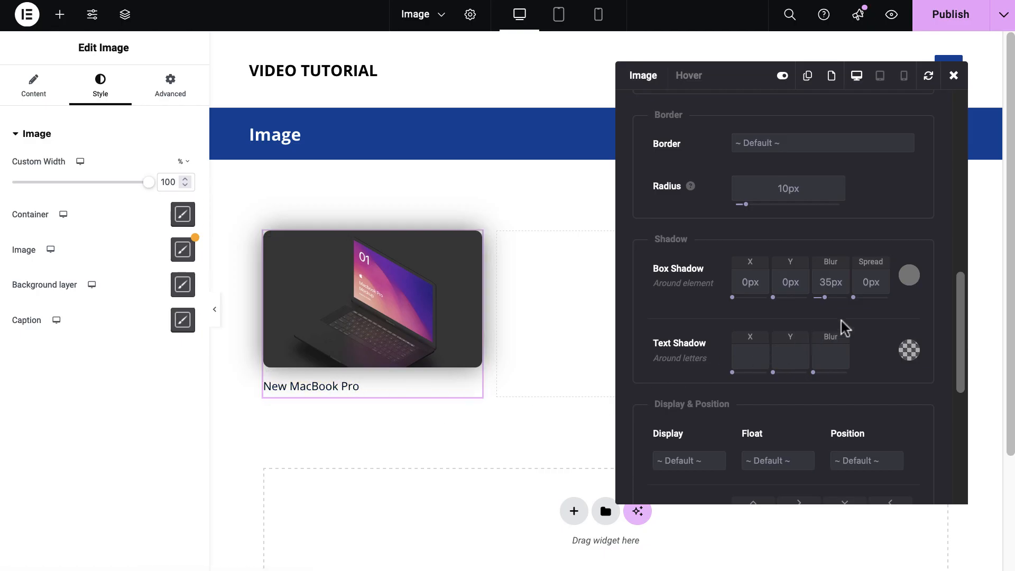
- Lower the opacity of the image's box shadow color to about 0.64 and close the image's style settings
{"action": "left_click", "coordinate": [910, 279]}
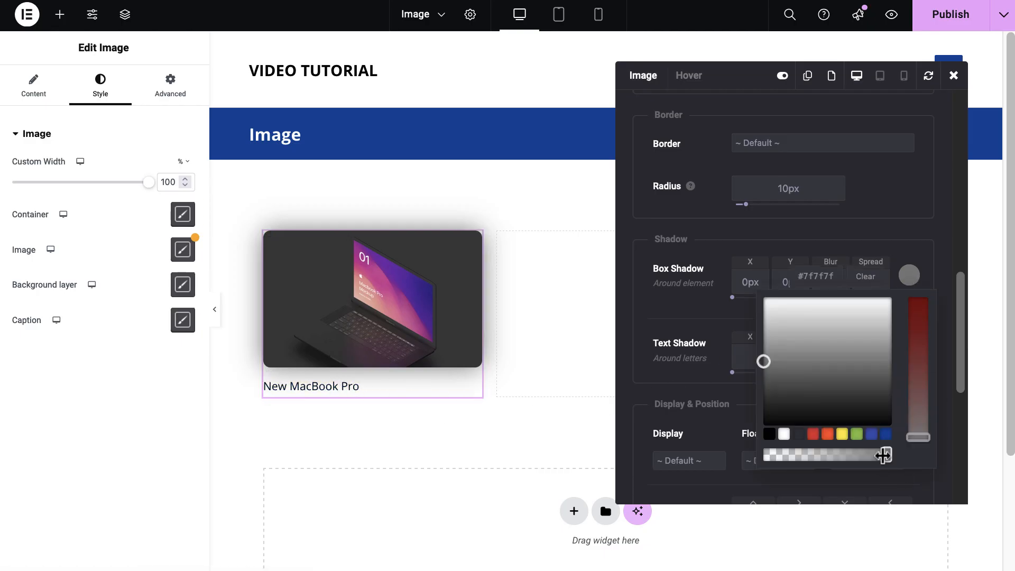
{"action": "left_click_drag", "start_coordinate": [881, 455], "coordinate": [839, 454]}
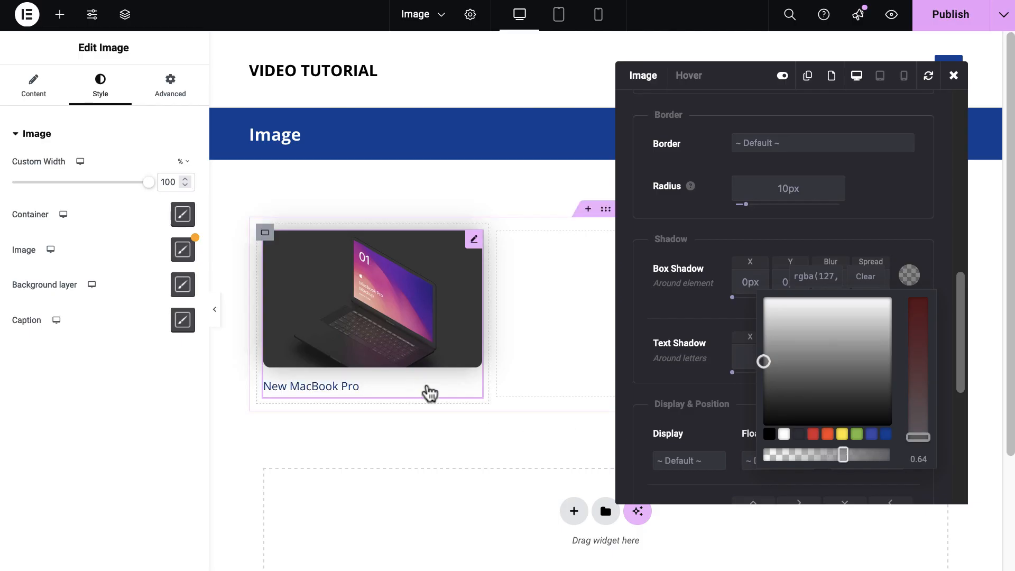
{"action": "left_click", "coordinate": [921, 230]}
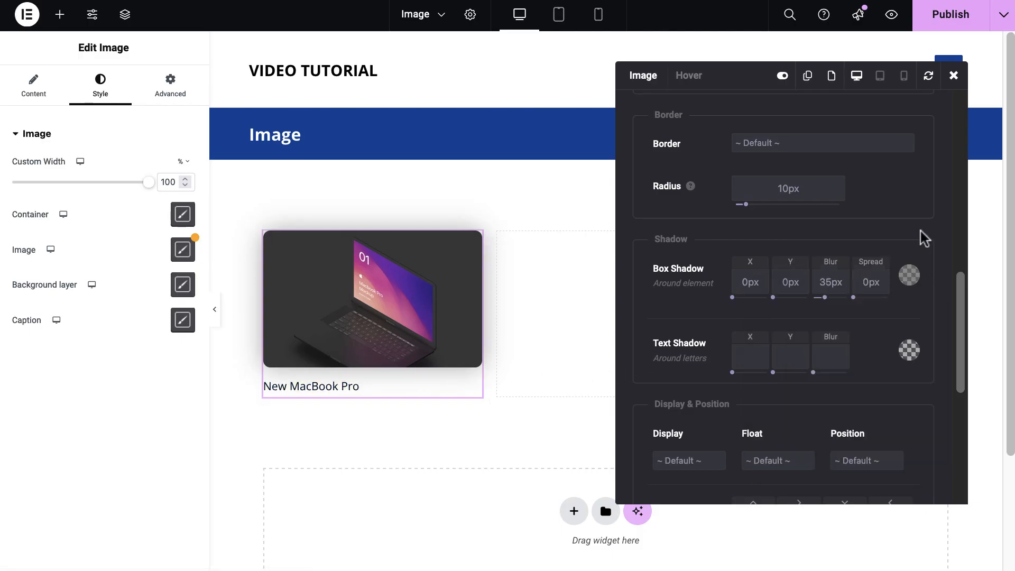
{"action": "left_click", "coordinate": [953, 75]}
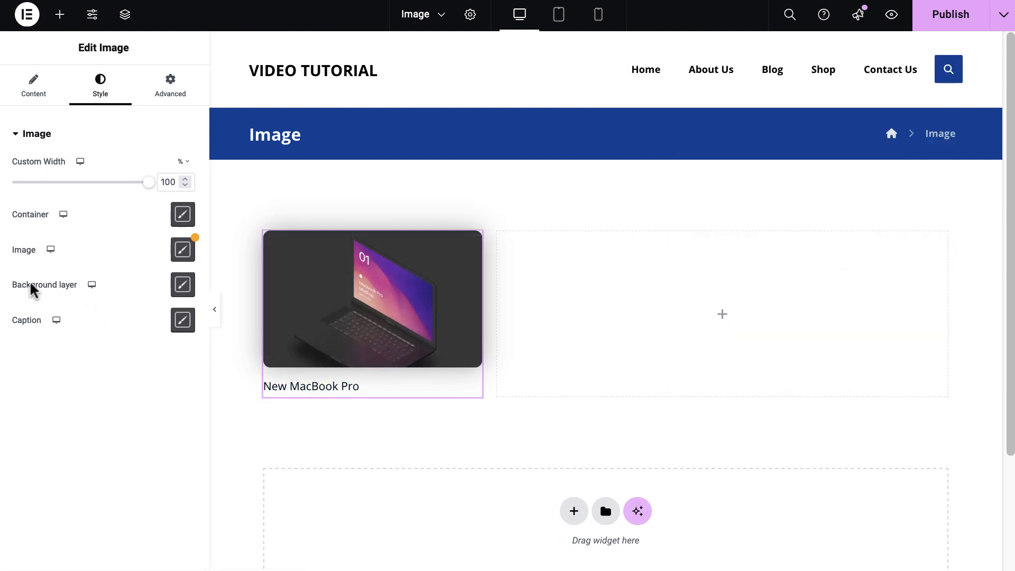
- Try the blue #0045a0 and the green #8bc34a on the image's background layer and clear the color again
{"action": "left_click", "coordinate": [183, 286]}
{"action": "left_click", "coordinate": [712, 138]}
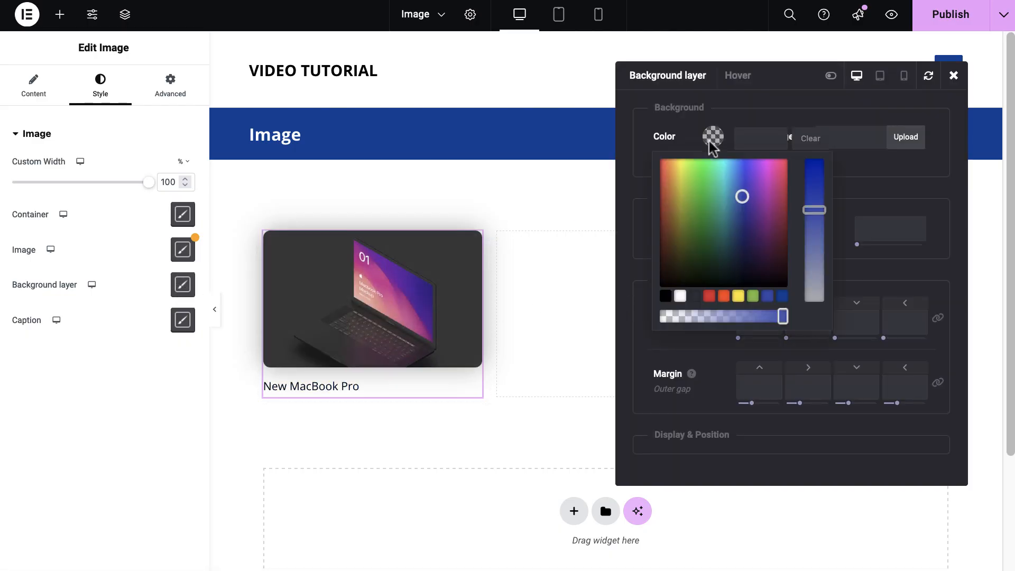
{"action": "left_click", "coordinate": [781, 297]}
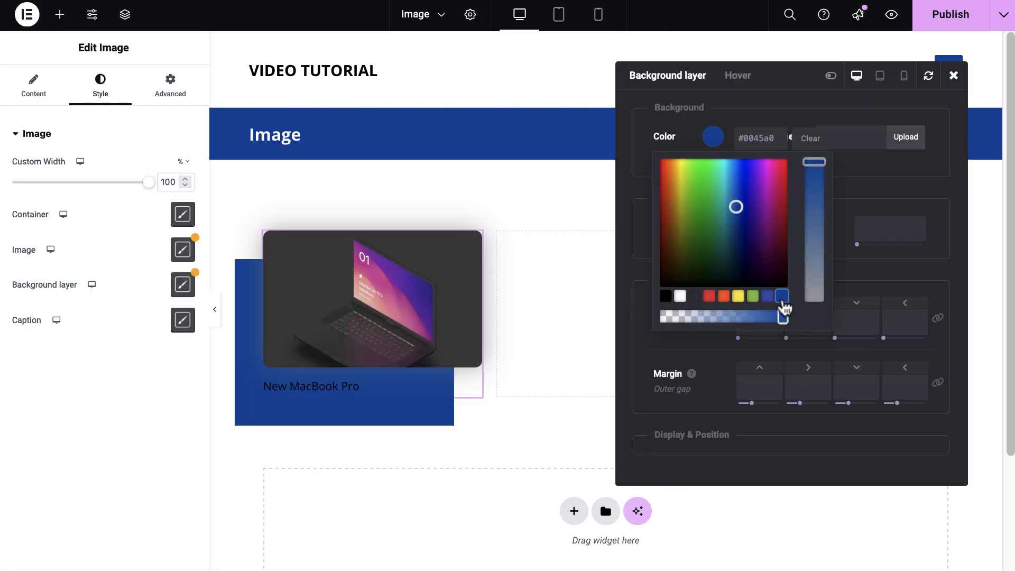
{"action": "left_click", "coordinate": [767, 297]}
{"action": "left_click", "coordinate": [753, 297]}
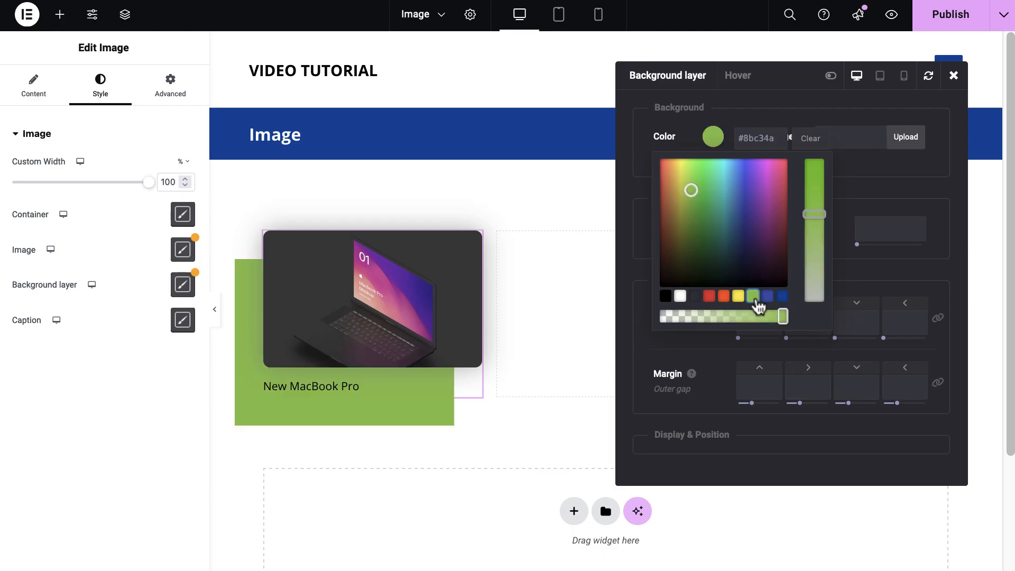
{"action": "left_click", "coordinate": [791, 118]}
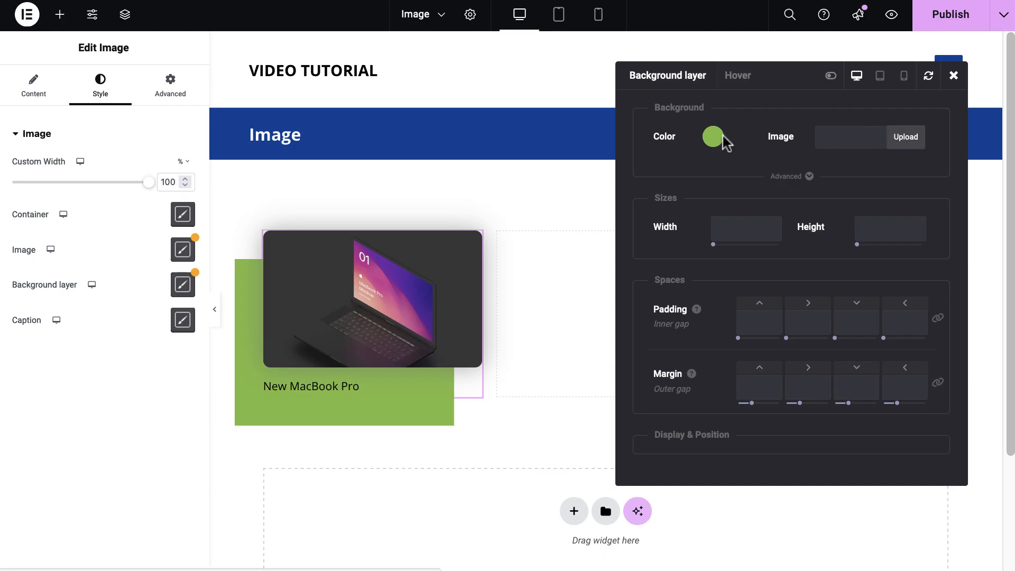
{"action": "left_click", "coordinate": [711, 139]}
{"action": "left_click", "coordinate": [799, 138]}
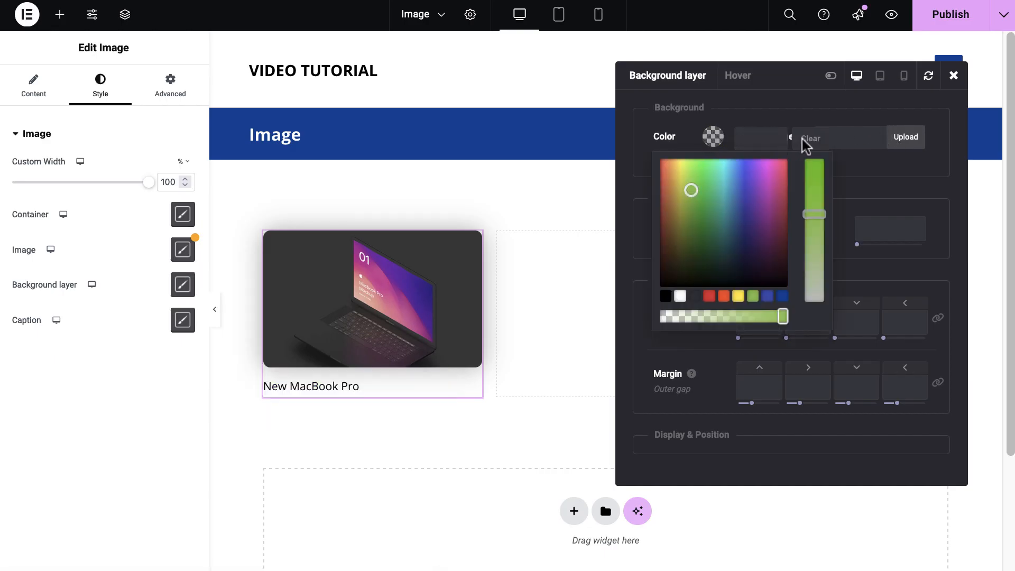
- Show the background layer's advanced options and try dot-line.jpg and another media library picture as its background image
{"action": "left_click", "coordinate": [831, 75]}
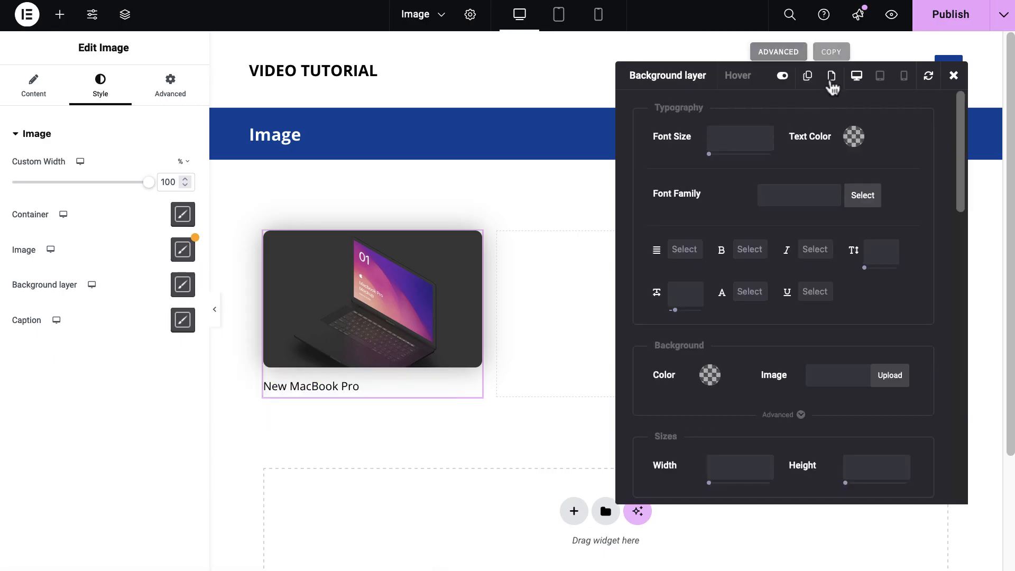
{"action": "left_click_drag", "start_coordinate": [956, 126], "coordinate": [959, 192]}
{"action": "left_click", "coordinate": [889, 165]}
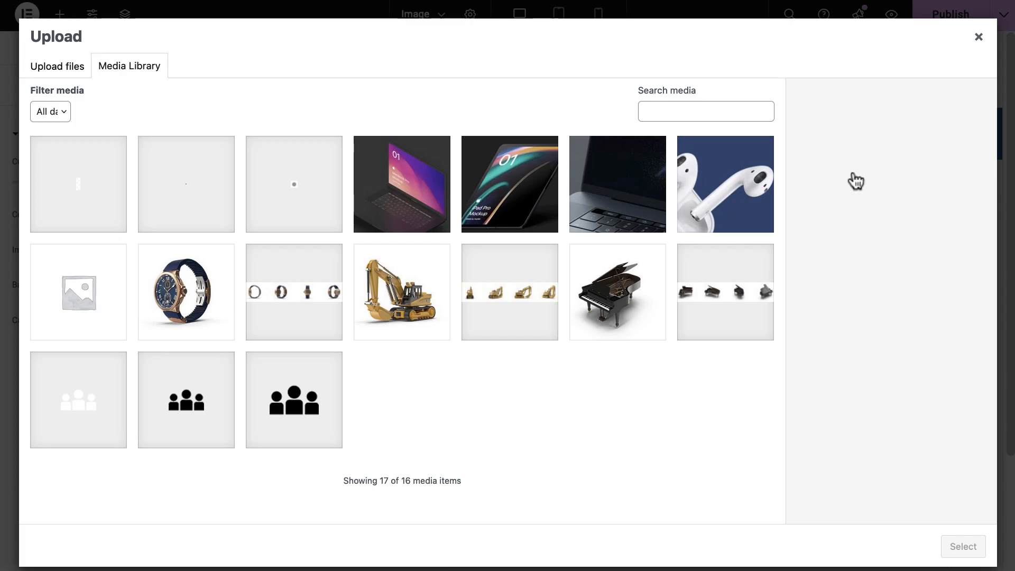
{"action": "left_click", "coordinate": [102, 207]}
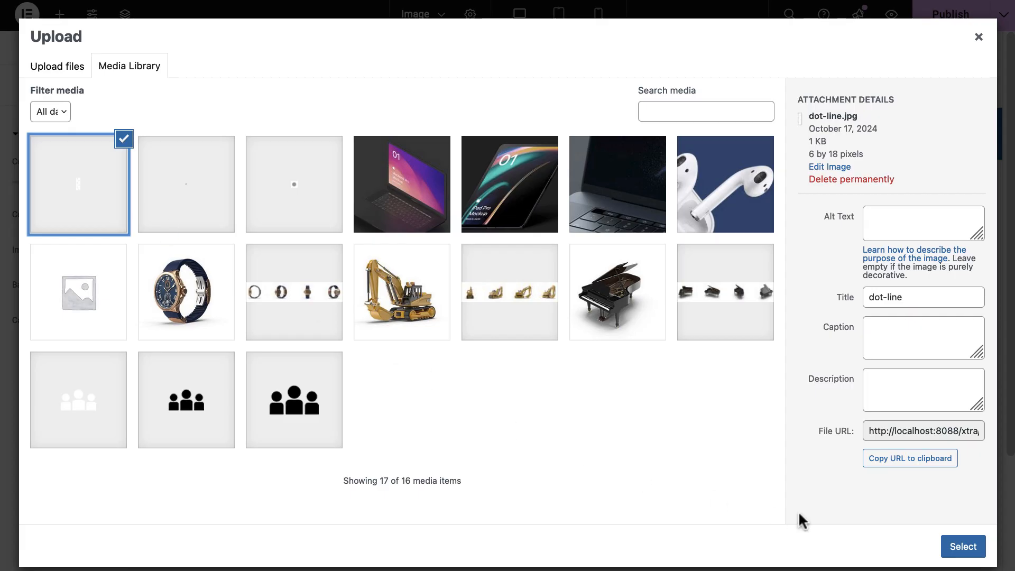
{"action": "left_click", "coordinate": [971, 552]}
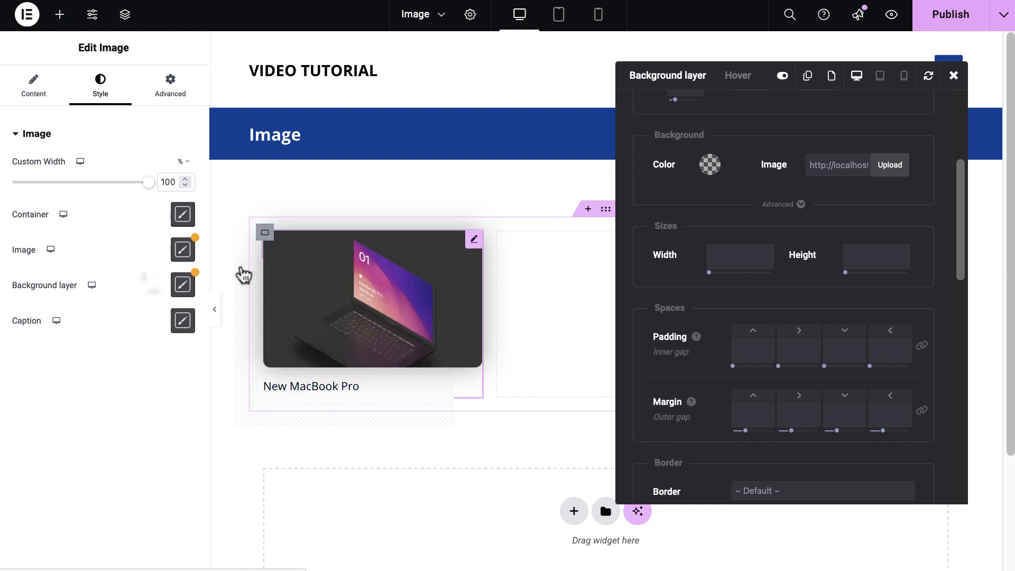
{"action": "left_click", "coordinate": [893, 167]}
{"action": "left_click", "coordinate": [942, 540]}
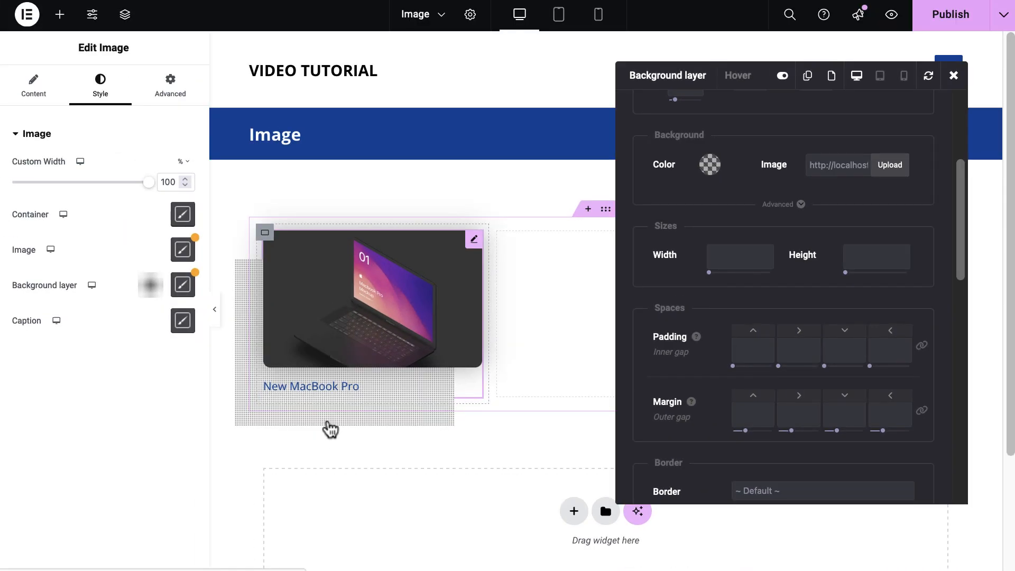
- Set the background layer's color to a light gray and remove its background image
{"action": "left_click", "coordinate": [709, 164]}
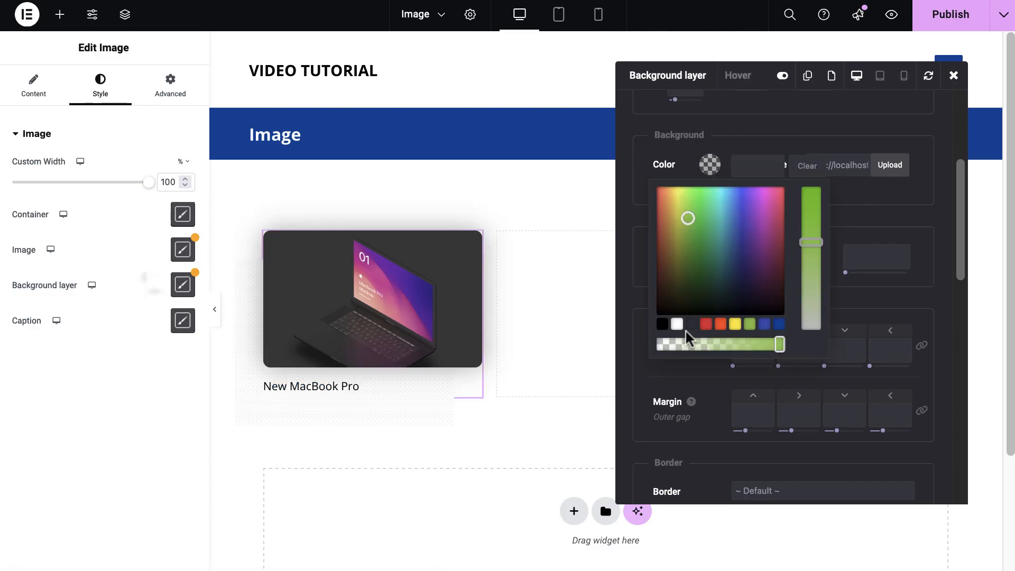
{"action": "left_click", "coordinate": [677, 324]}
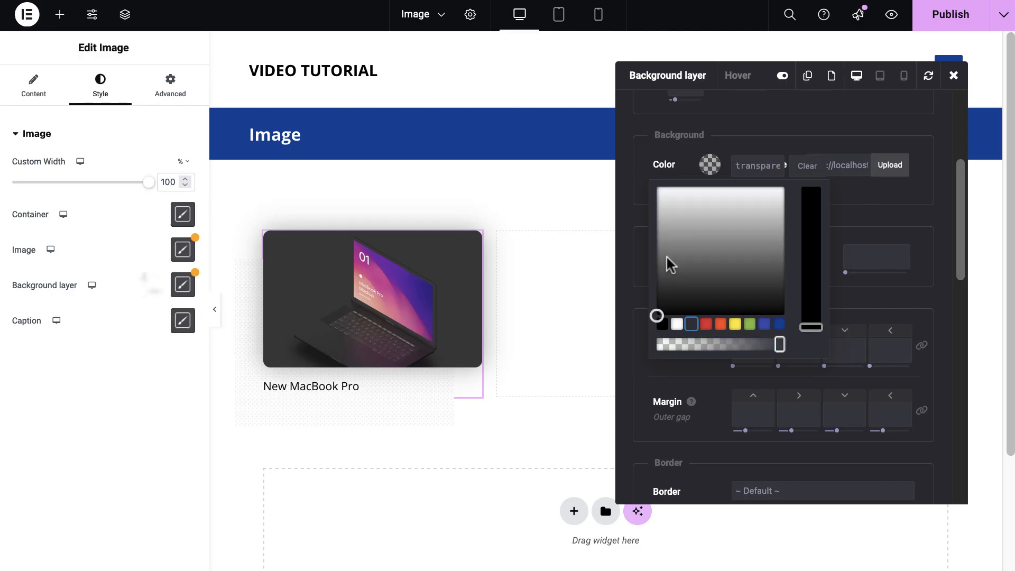
{"action": "left_click_drag", "start_coordinate": [666, 255], "coordinate": [640, 218]}
{"action": "left_click", "coordinate": [831, 175]}
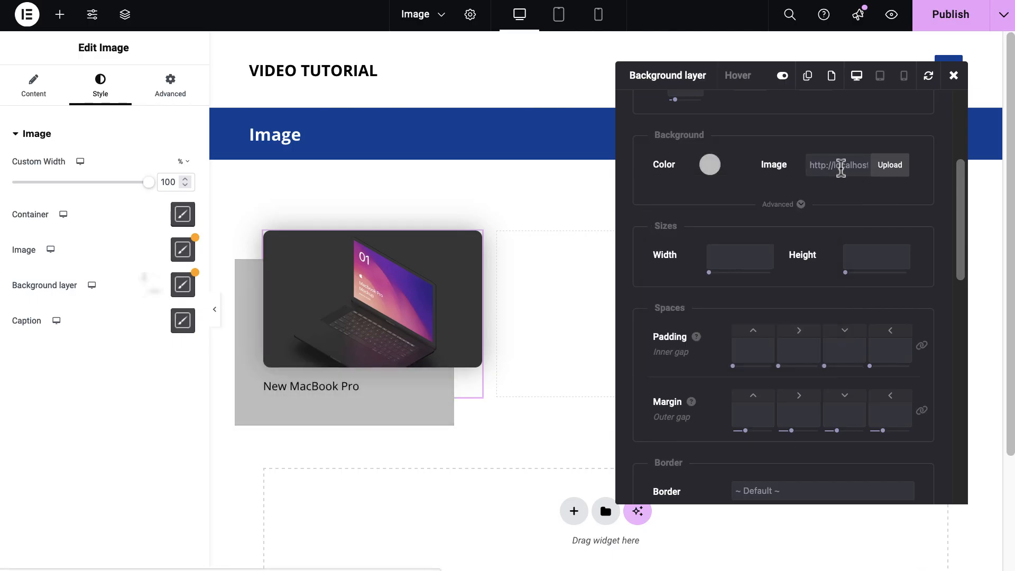
{"action": "key", "text": "ctrl+a"}
{"action": "key", "text": "BackSpace"}
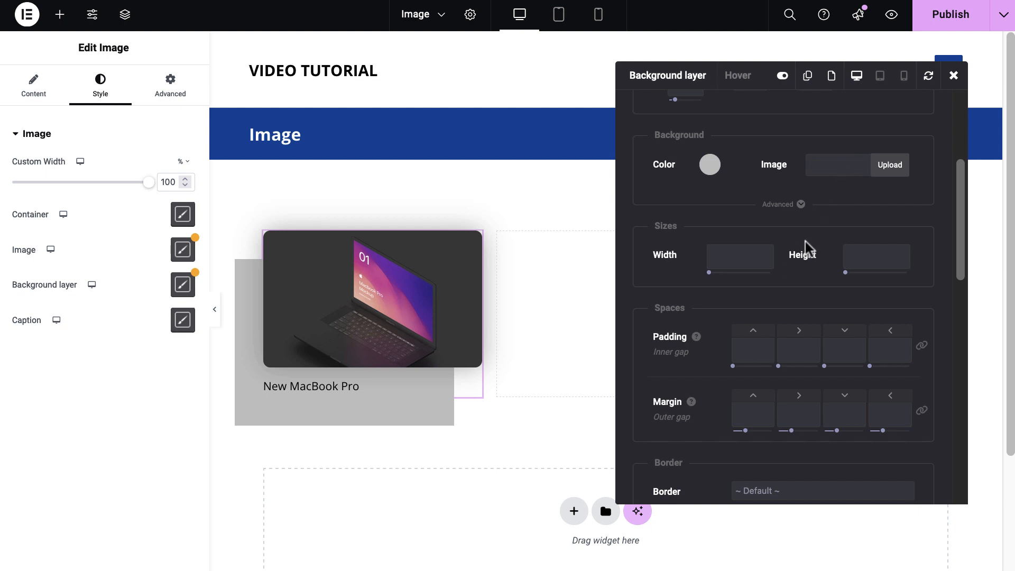
- Try a height of 90% for the image's background layer and reduce it to 85%
{"action": "left_click", "coordinate": [848, 252]}
{"action": "type", "text": "90"}
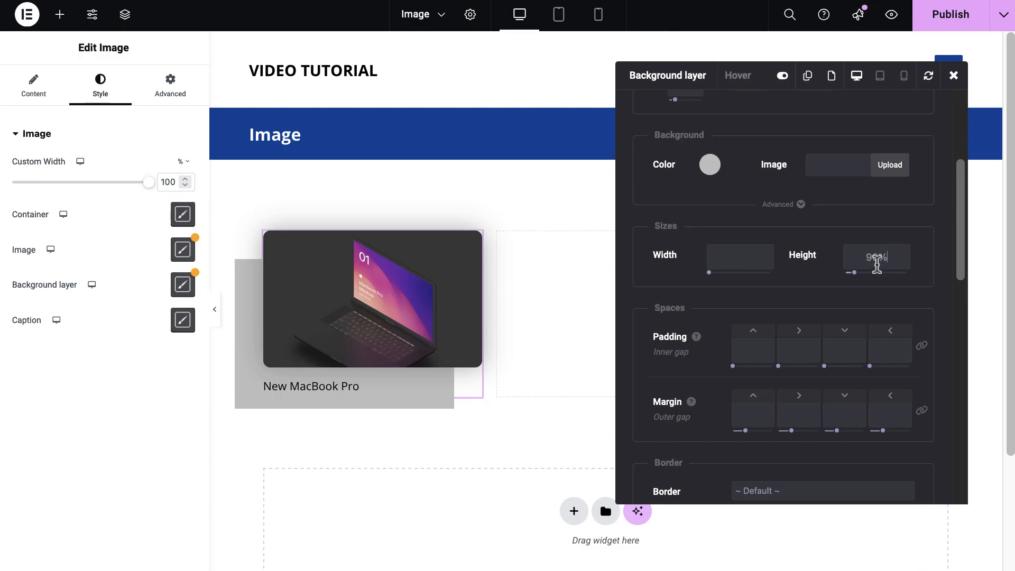
{"action": "left_click_drag", "start_coordinate": [875, 258], "coordinate": [862, 256]}
{"action": "type", "text": "85"}
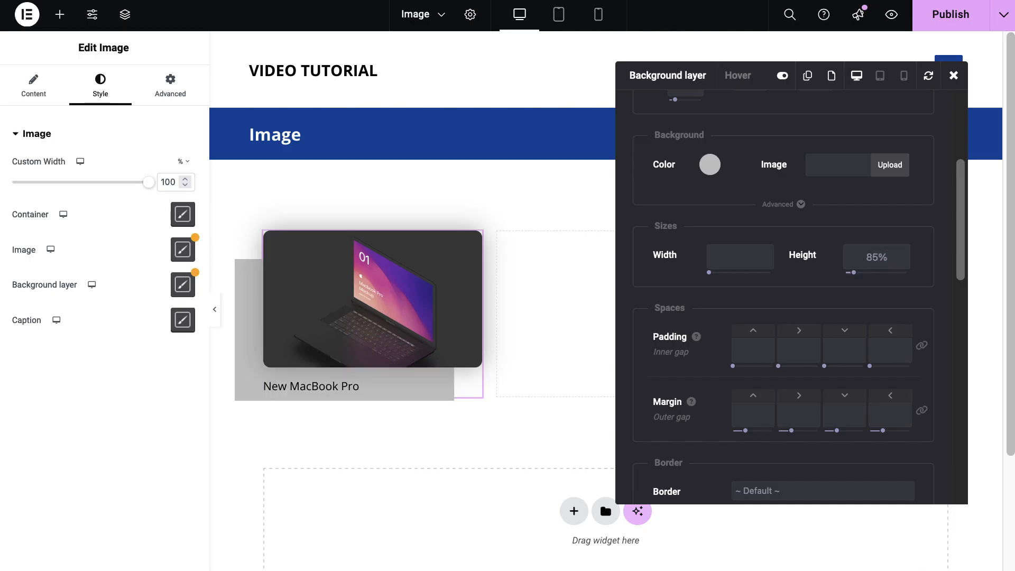
- Lower the opacity of the background layer's color to about 0.27
{"action": "left_click", "coordinate": [709, 165]}
{"action": "left_click_drag", "start_coordinate": [779, 345], "coordinate": [689, 343]}
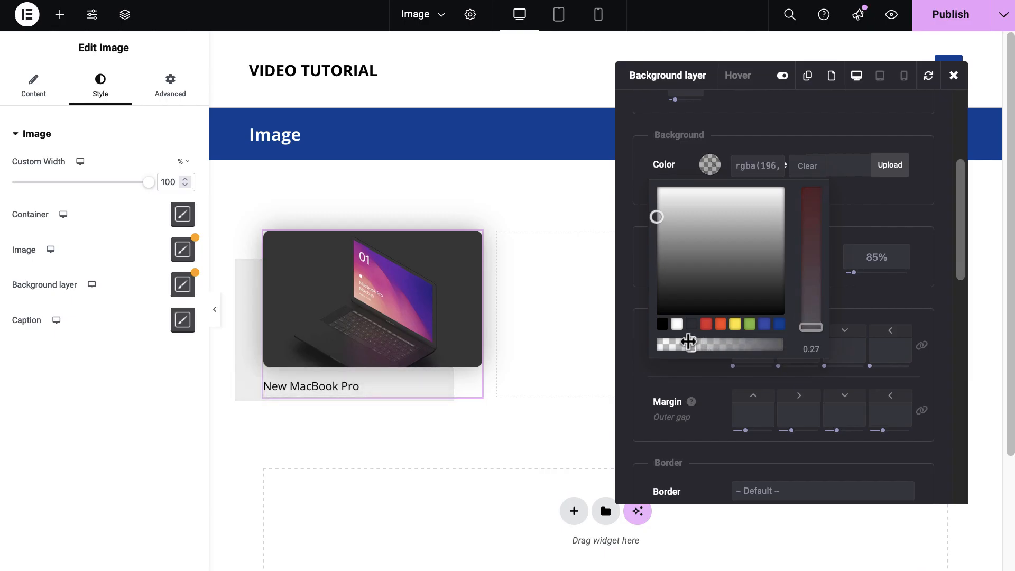
{"action": "left_click", "coordinate": [896, 303]}
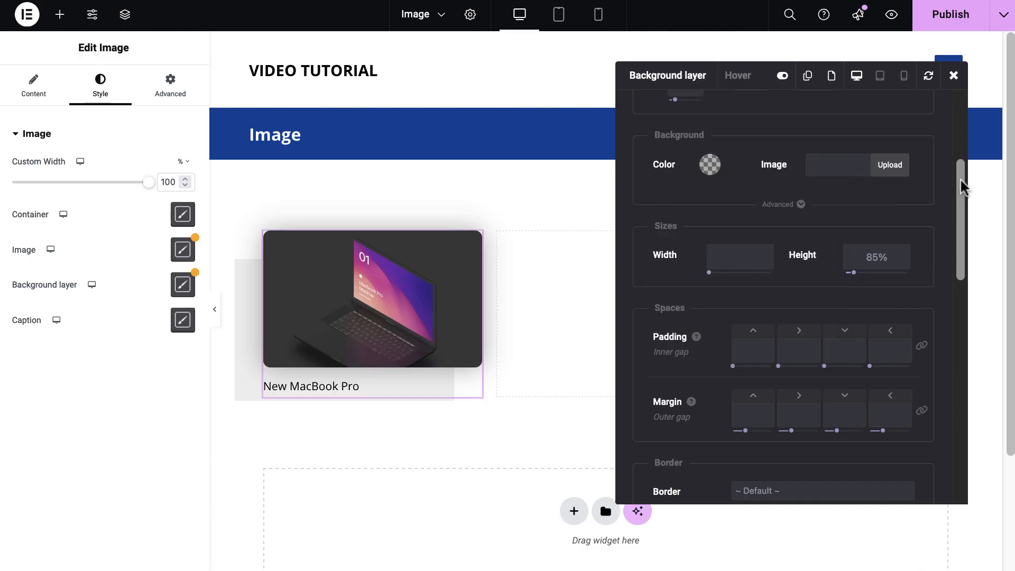
- Try a border radius of 30px on the background layer and reduce it to 10px
{"action": "left_click_drag", "start_coordinate": [959, 177], "coordinate": [962, 266]}
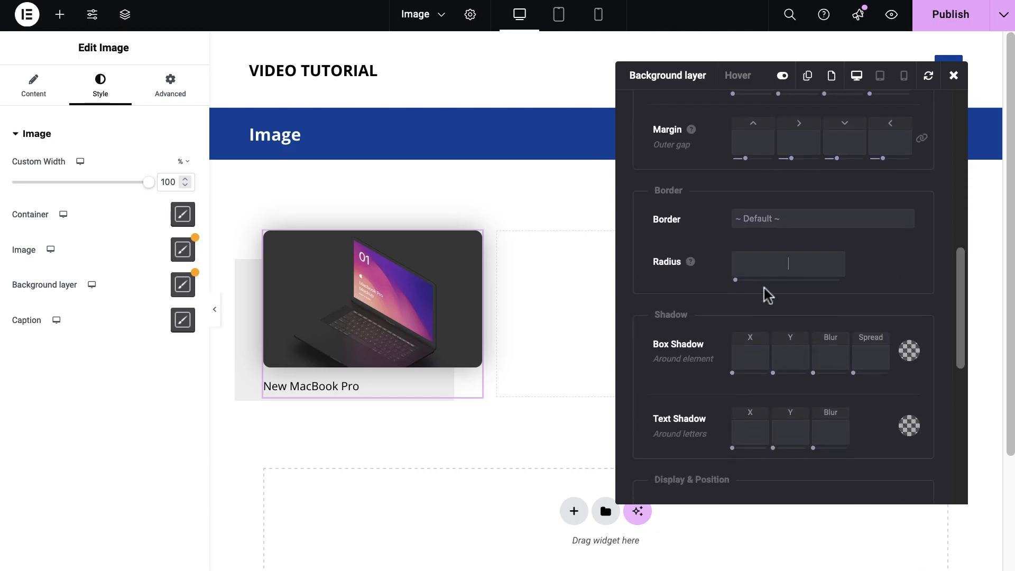
{"action": "type", "text": "30"}
{"action": "left_click_drag", "start_coordinate": [783, 265], "coordinate": [777, 264]}
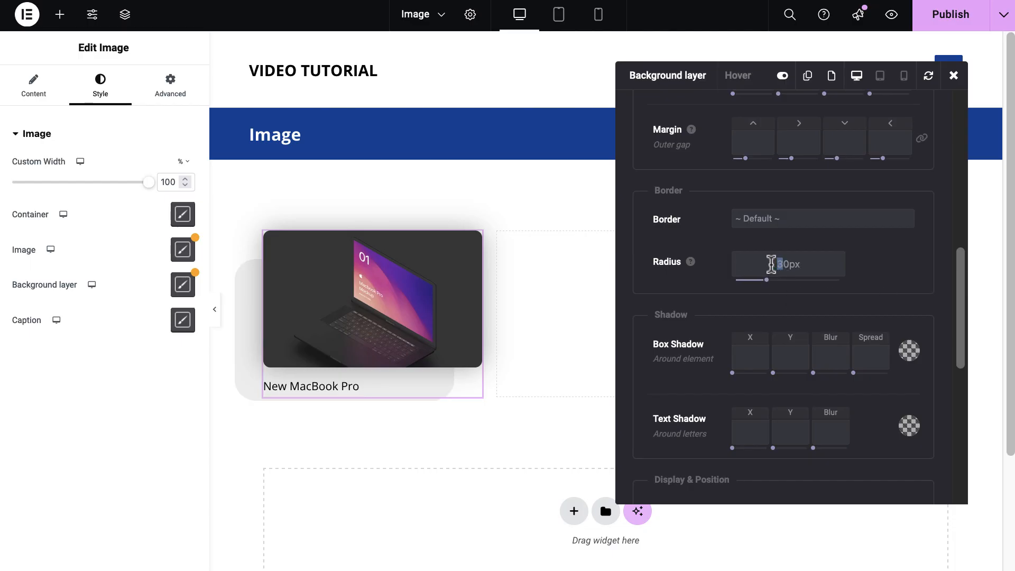
{"action": "type", "text": "1"}
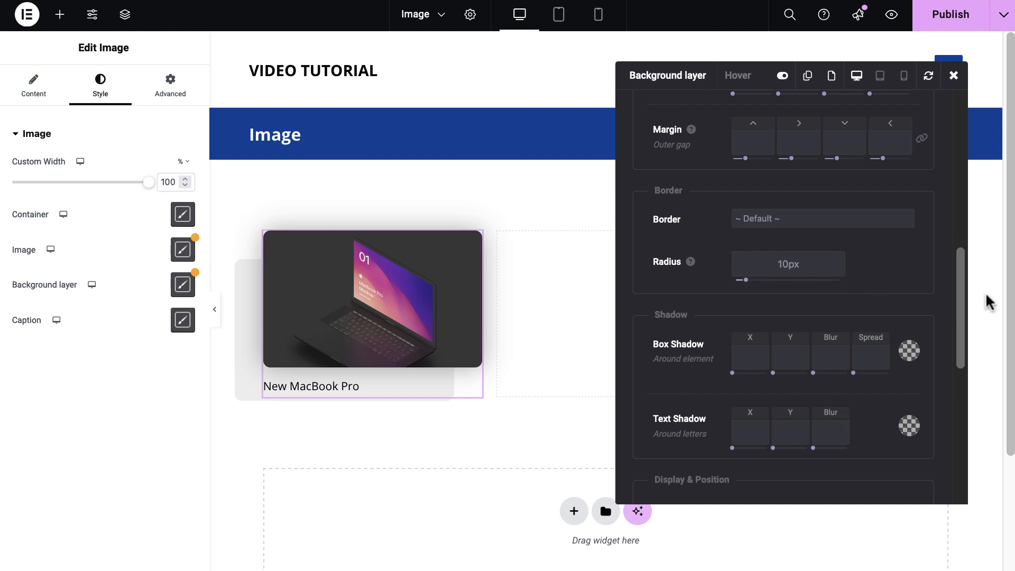
- Offset the background layer with a top position of 20px and a left position of -20px
{"action": "left_click_drag", "start_coordinate": [959, 267], "coordinate": [950, 377]}
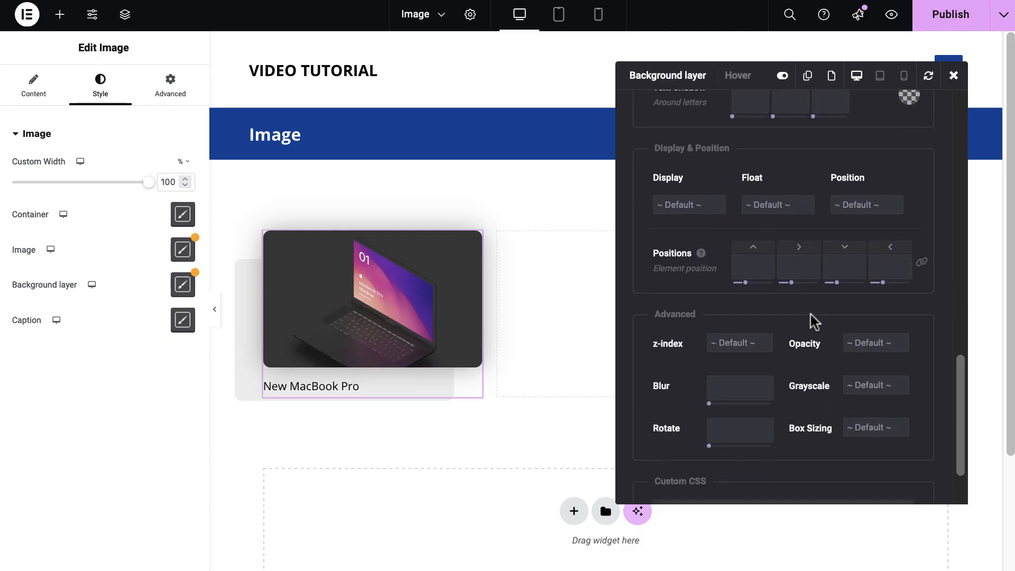
{"action": "left_click", "coordinate": [752, 267]}
{"action": "type", "text": "20"}
{"action": "left_click", "coordinate": [788, 296]}
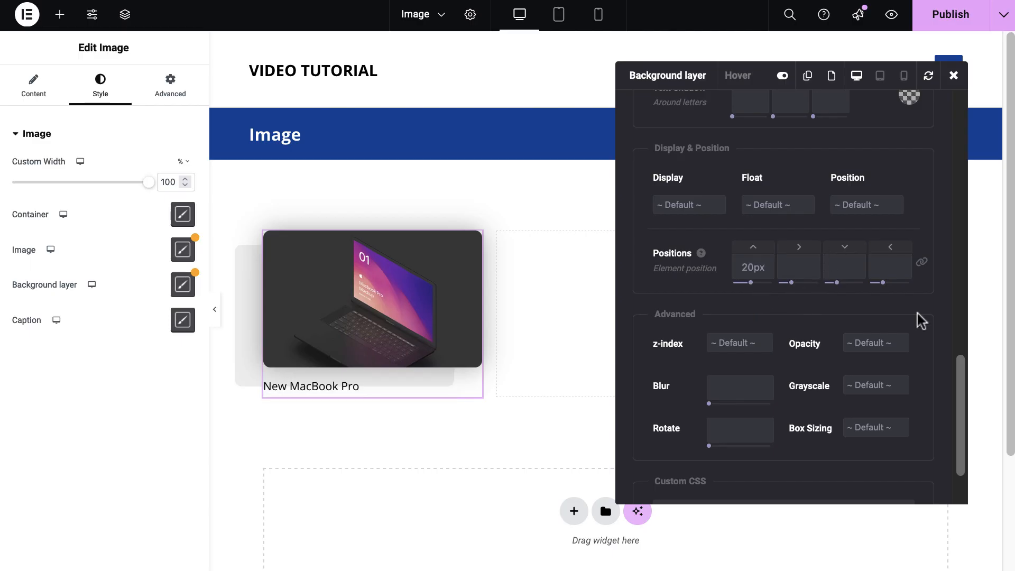
{"action": "type", "text": "20px"}
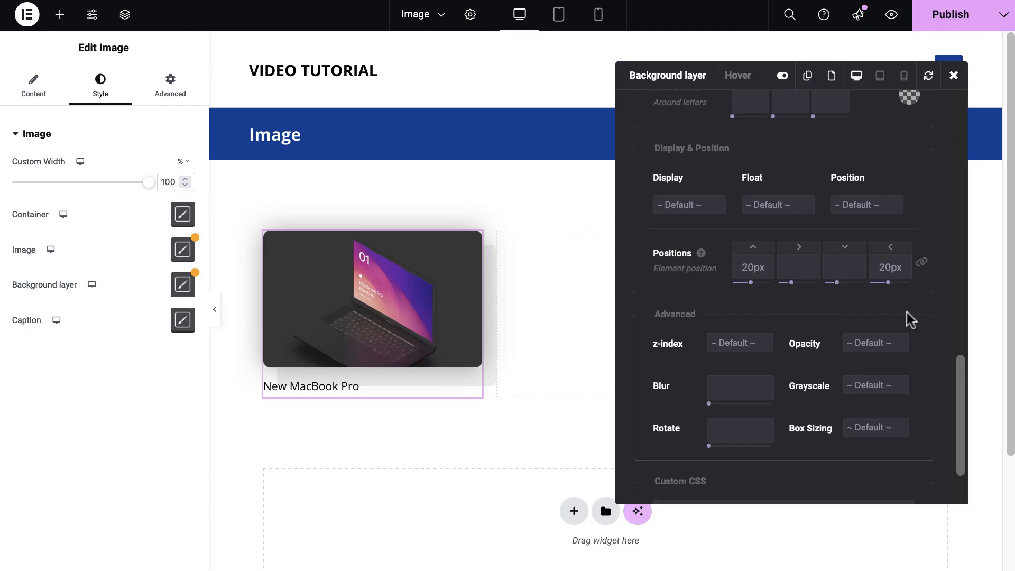
{"action": "left_click", "coordinate": [876, 264]}
{"action": "type", "text": "-"}
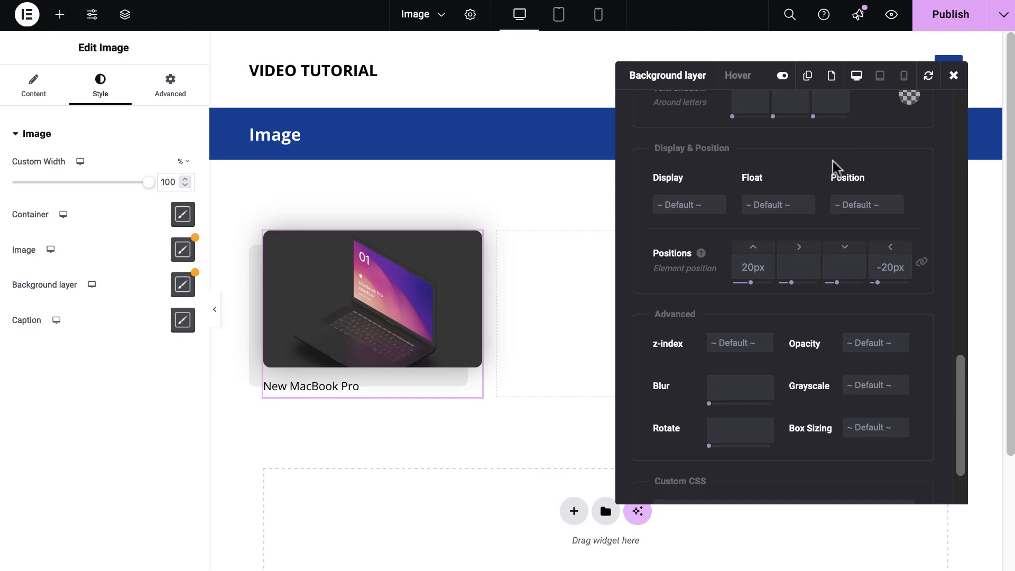
- Reset all of the background layer's styles and close its style settings
{"action": "scroll", "coordinate": [833, 160], "scroll_direction": "up", "scroll_amount": 5}
{"action": "scroll", "coordinate": [833, 163], "scroll_direction": "up", "scroll_amount": 10}
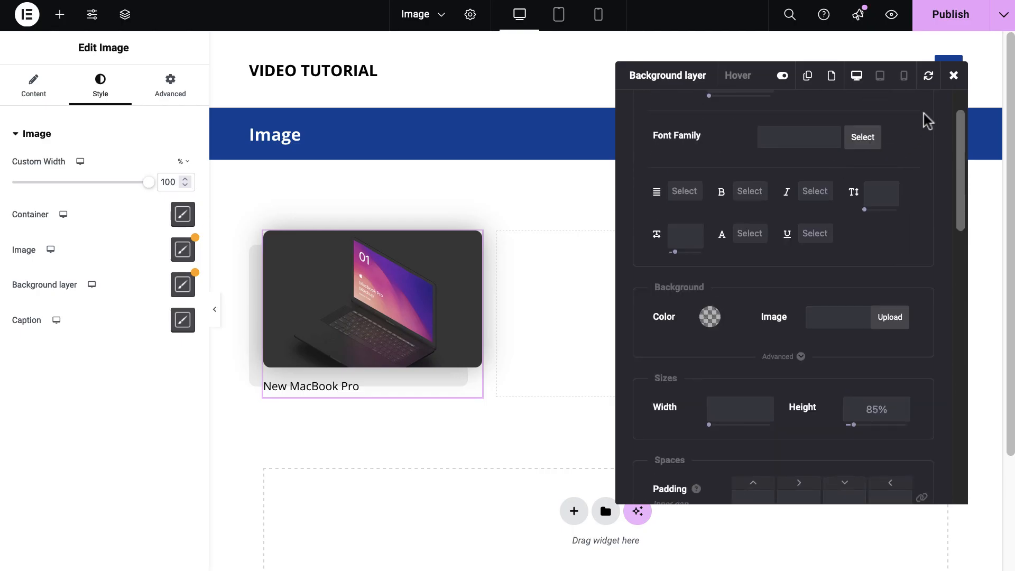
{"action": "left_click", "coordinate": [928, 77]}
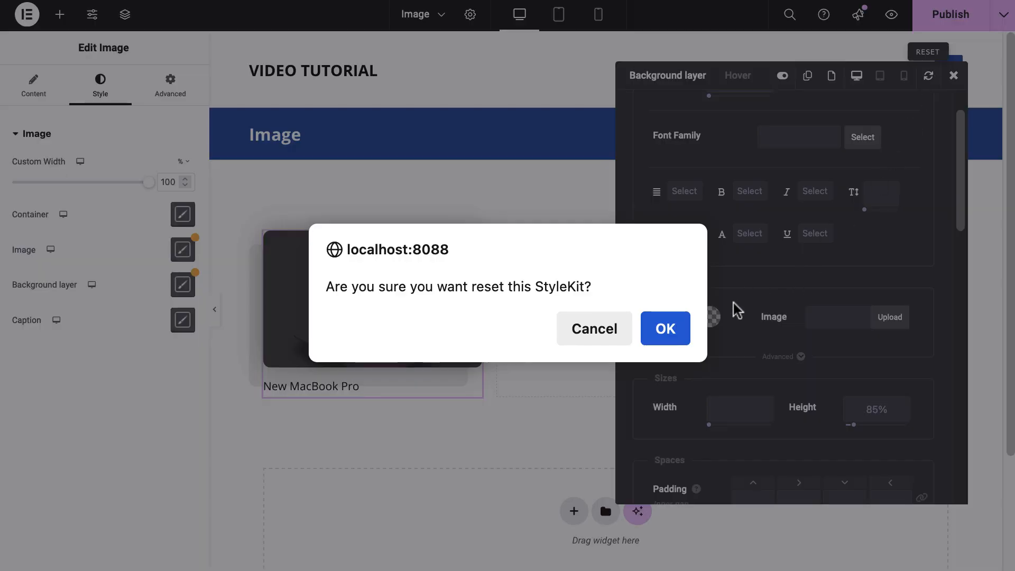
{"action": "left_click", "coordinate": [681, 331]}
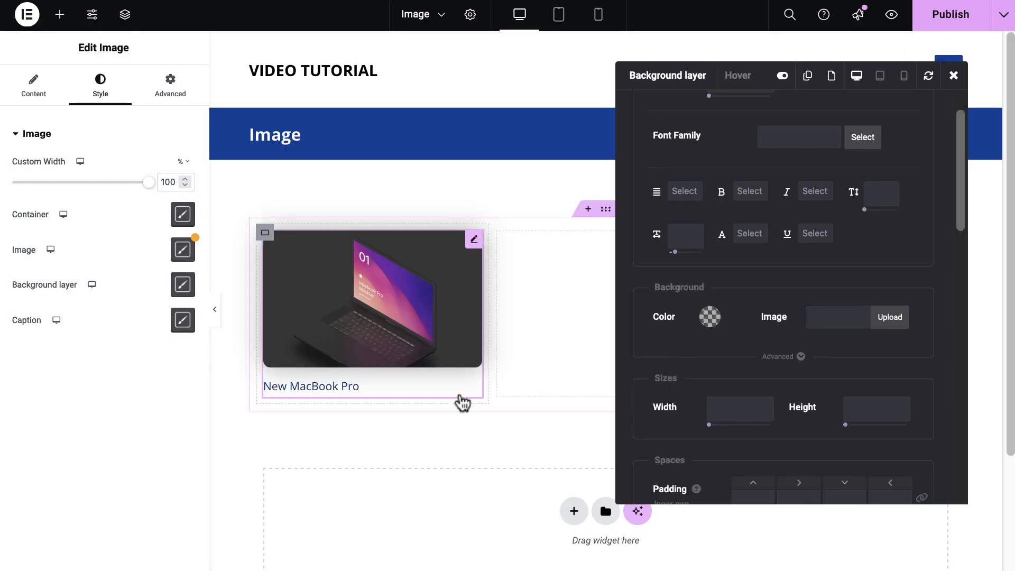
{"action": "left_click", "coordinate": [952, 77]}
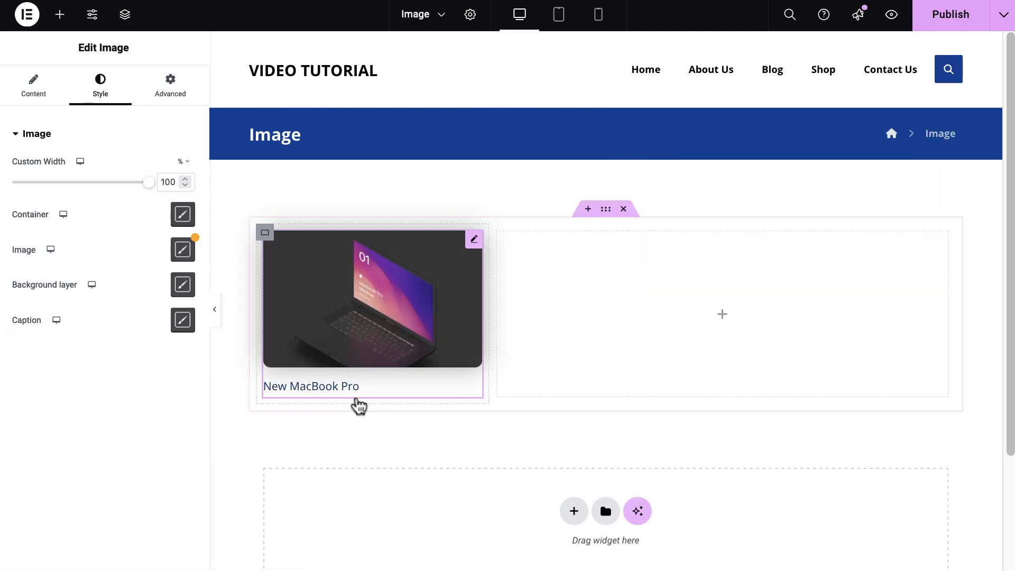
- Open the caption's style settings with the advanced options enabled and give the caption a dark gray #3d3d3d background
{"action": "left_click", "coordinate": [182, 321]}
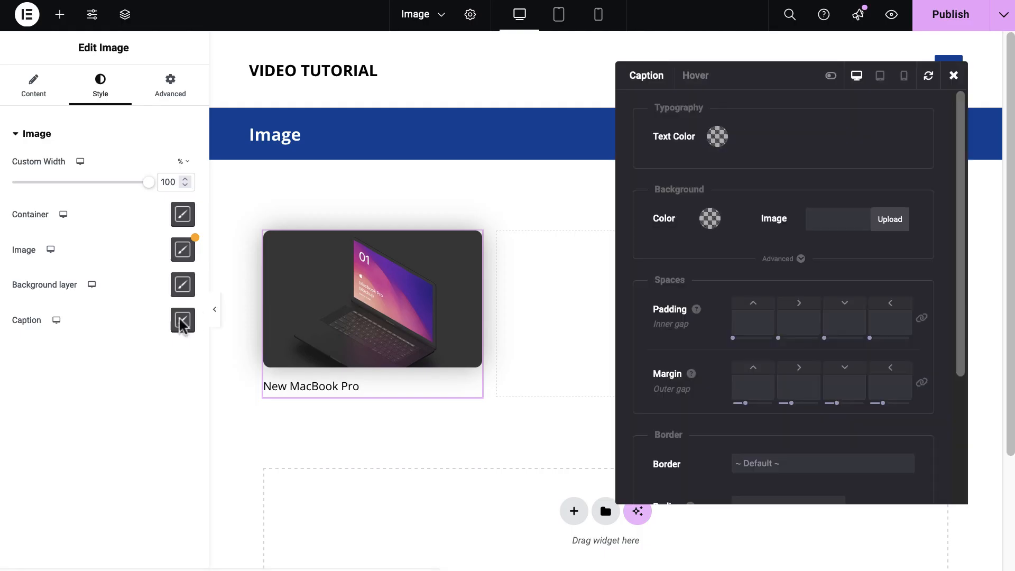
{"action": "left_click", "coordinate": [830, 76]}
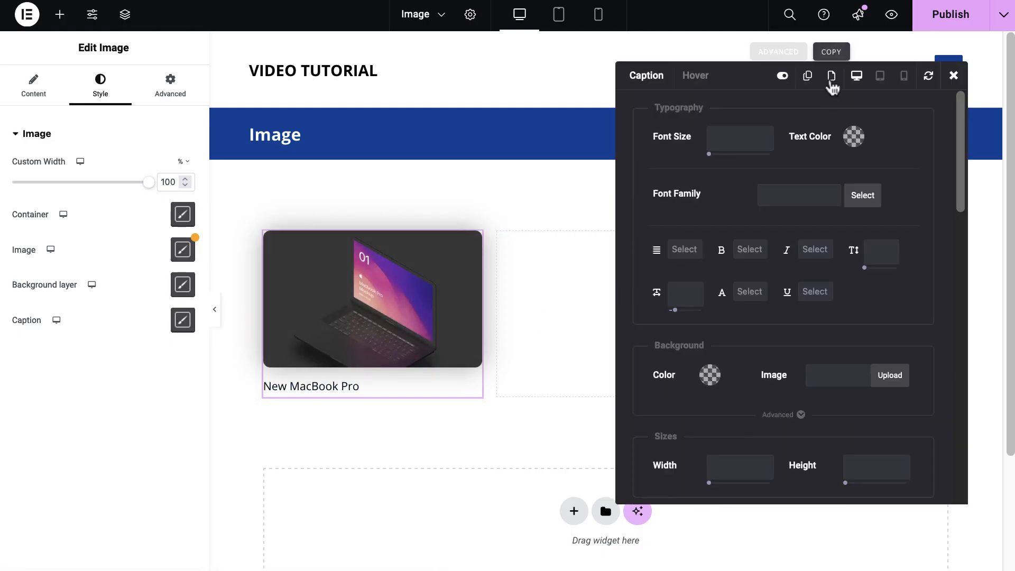
{"action": "left_click", "coordinate": [712, 376]}
{"action": "scroll", "coordinate": [759, 363], "scroll_direction": "down", "scroll_amount": 2}
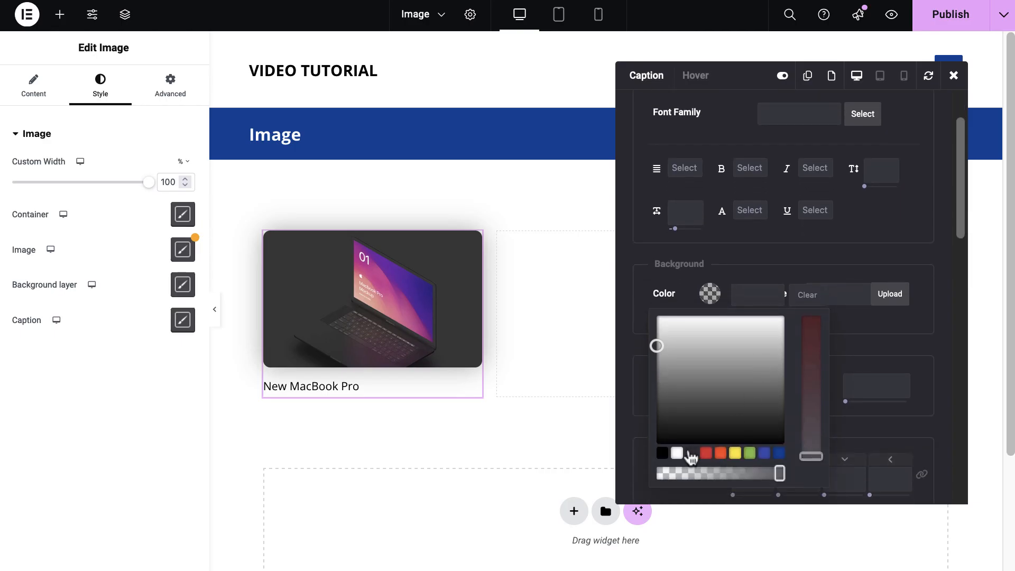
{"action": "left_click", "coordinate": [662, 453]}
{"action": "mouse_move", "coordinate": [681, 411]}
{"action": "left_mouse_down"}
{"action": "mouse_move", "coordinate": [664, 398]}
{"action": "mouse_move", "coordinate": [653, 413]}
{"action": "left_mouse_up"}
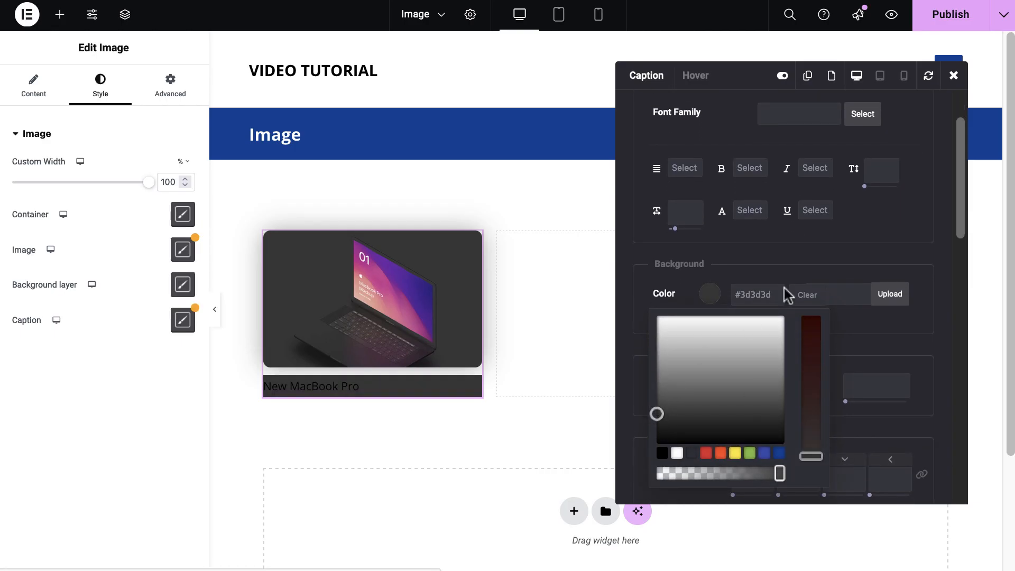
{"action": "left_click", "coordinate": [865, 256]}
{"action": "scroll", "coordinate": [867, 257], "scroll_direction": "up", "scroll_amount": 2}
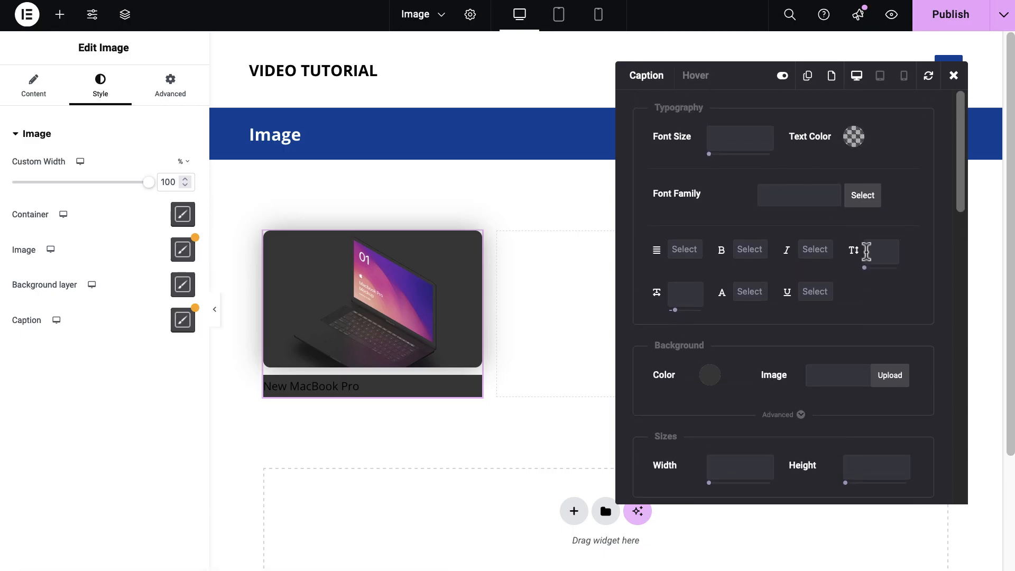
- Set the caption's text color to white and its background color to the blue #0045a0
{"action": "left_click", "coordinate": [854, 138]}
{"action": "left_click", "coordinate": [820, 296]}
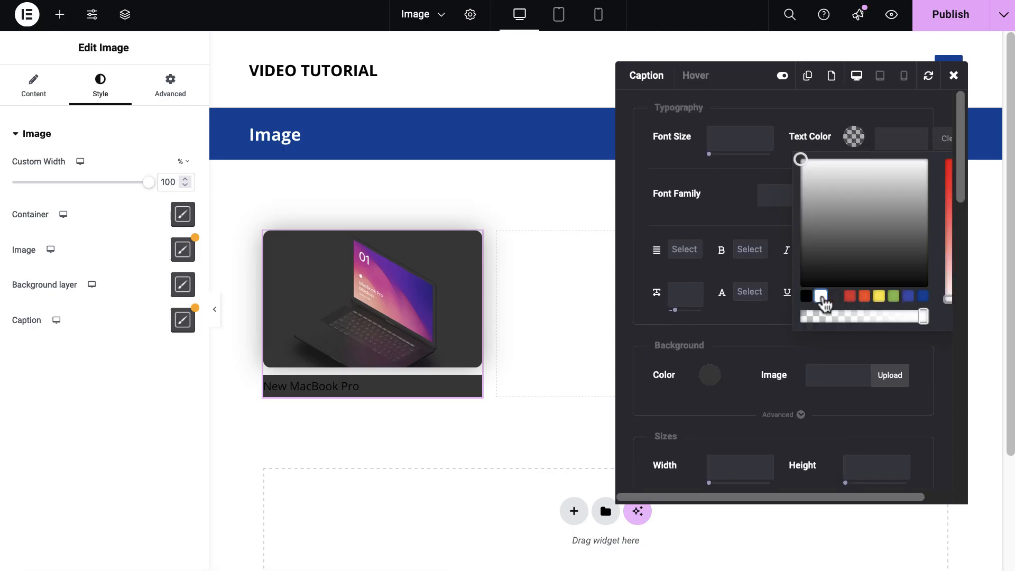
{"action": "left_click", "coordinate": [710, 375]}
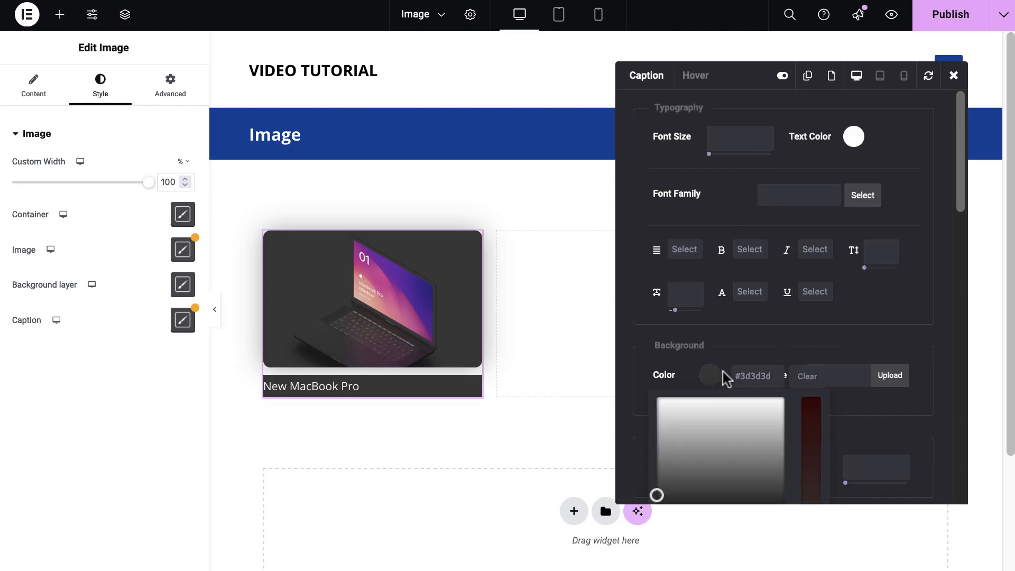
{"action": "scroll", "coordinate": [722, 370], "scroll_direction": "down", "scroll_amount": 2}
{"action": "left_click", "coordinate": [779, 430]}
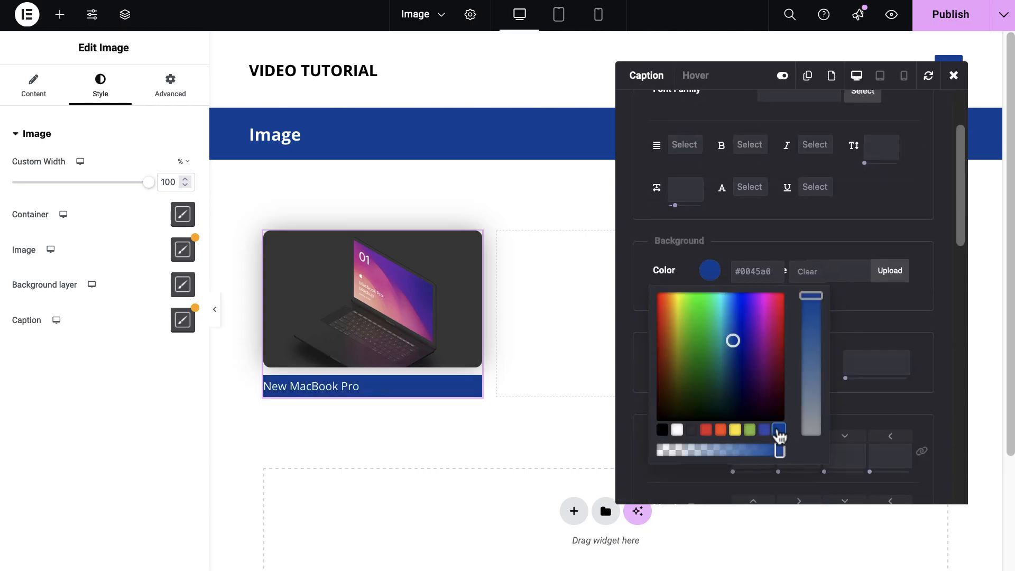
{"action": "left_click", "coordinate": [893, 336]}
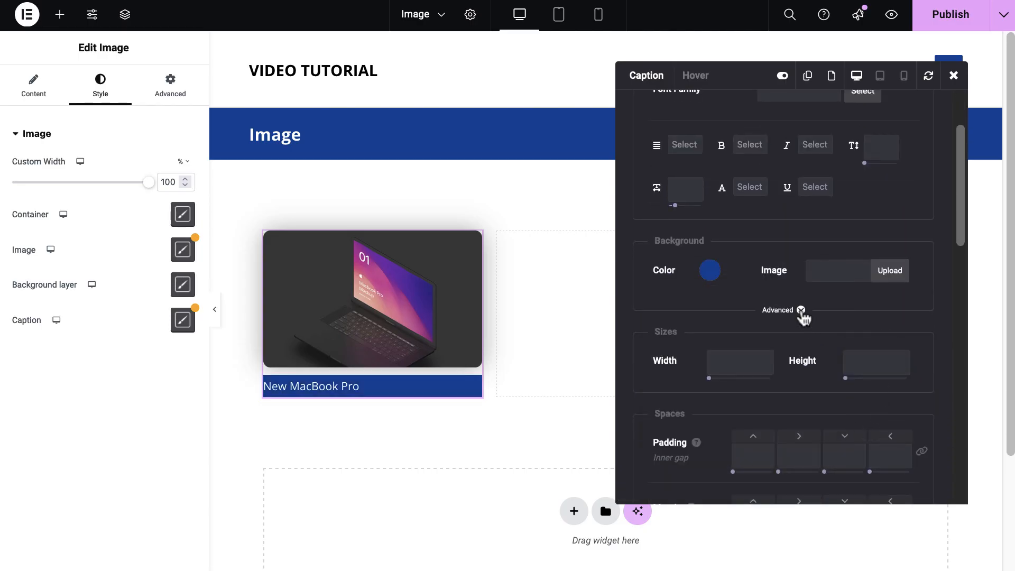
- Show the caption's advanced background options and set its first background color to the magenta #c100b4
{"action": "left_click", "coordinate": [801, 316]}
{"action": "left_click", "coordinate": [708, 274]}
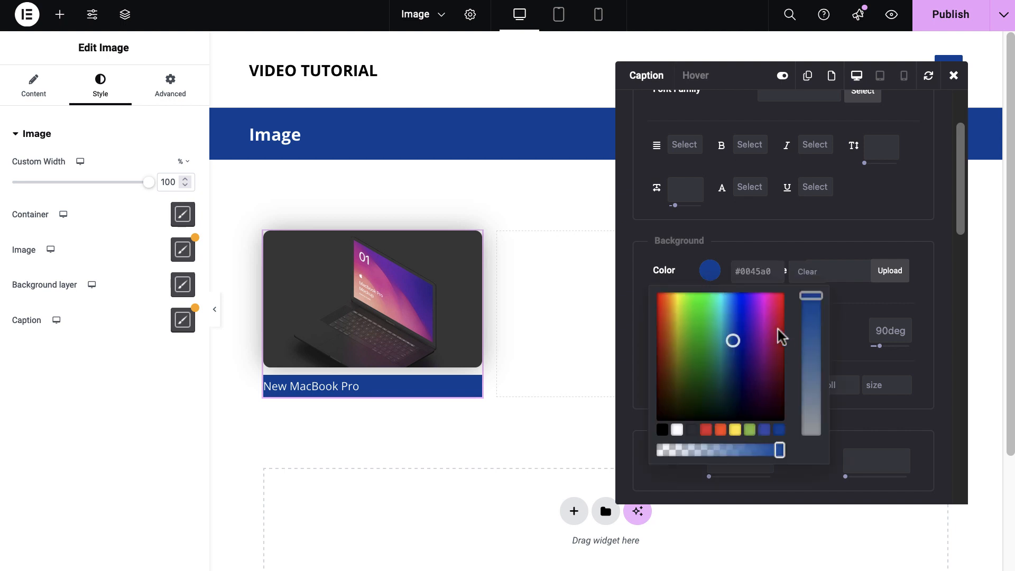
{"action": "left_click_drag", "start_coordinate": [762, 318], "coordinate": [759, 313]}
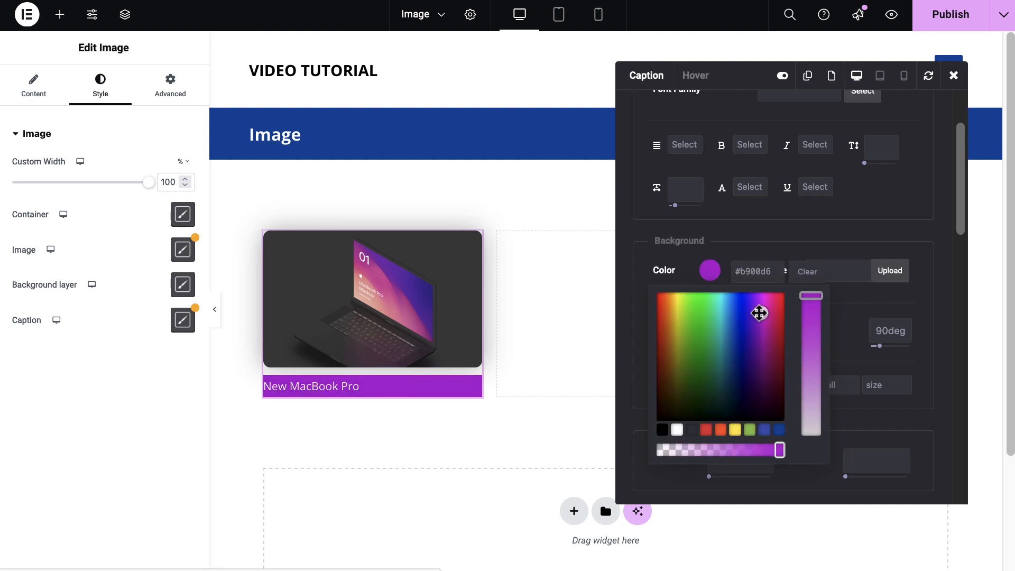
{"action": "mouse_move", "coordinate": [760, 312]}
{"action": "left_mouse_down"}
{"action": "mouse_move", "coordinate": [765, 302]}
{"action": "mouse_move", "coordinate": [764, 324]}
{"action": "left_mouse_up"}
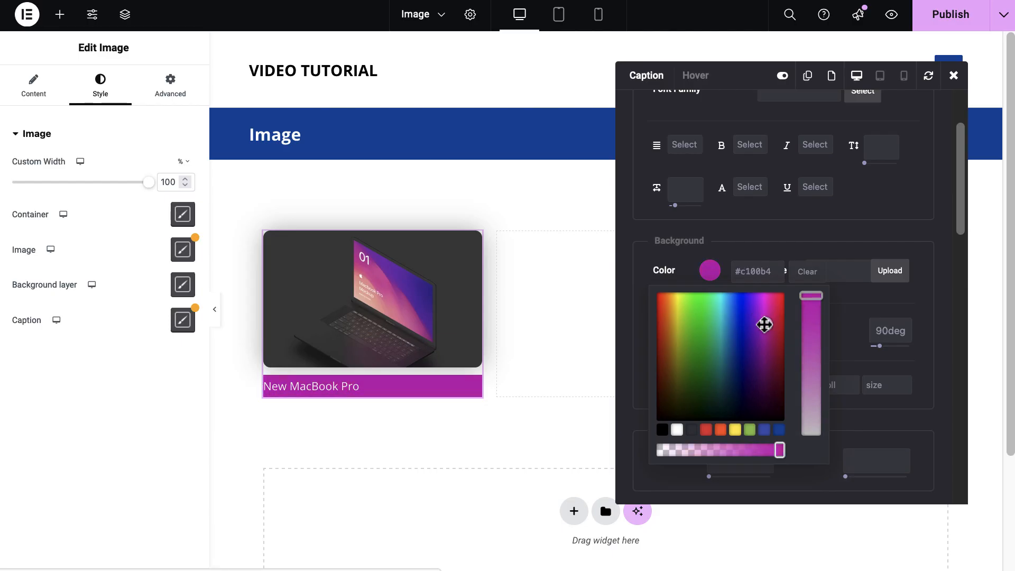
{"action": "left_click", "coordinate": [866, 324]}
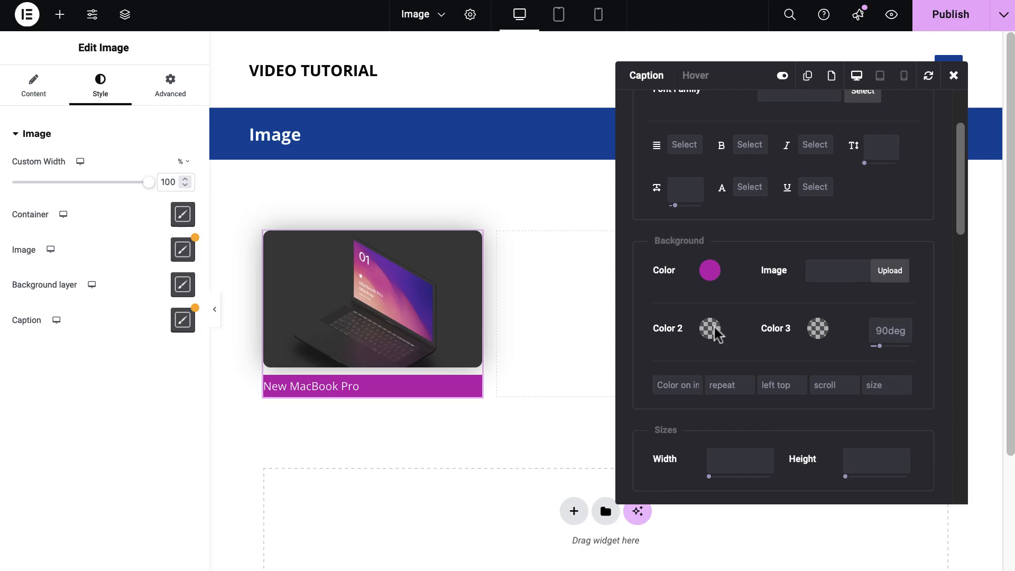
- Set the second background color of the caption's gradient to the blue #3d6daf
{"action": "left_click", "coordinate": [714, 328]}
{"action": "left_click", "coordinate": [764, 487]}
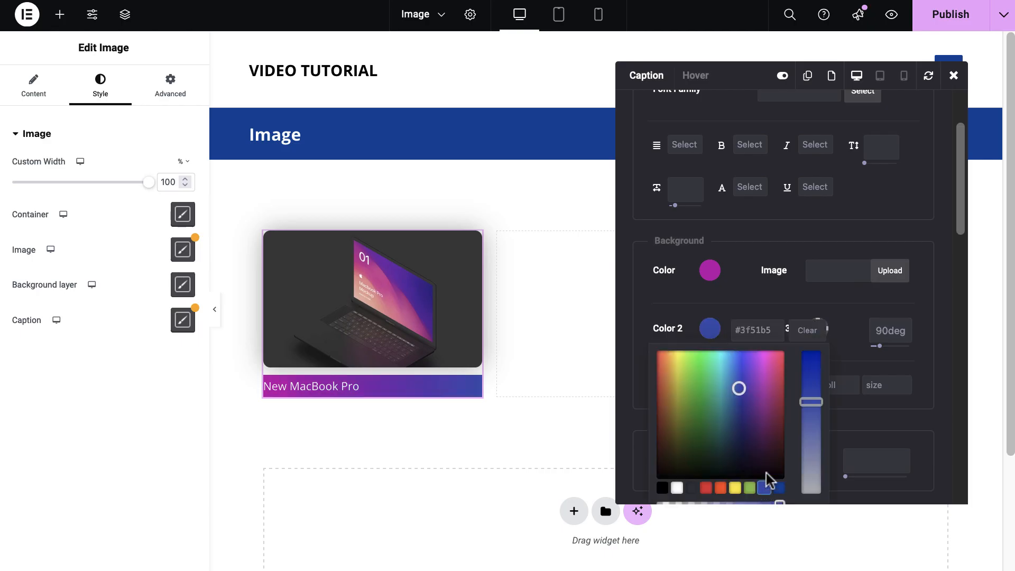
{"action": "mouse_move", "coordinate": [738, 387]}
{"action": "left_mouse_down"}
{"action": "mouse_move", "coordinate": [753, 390]}
{"action": "mouse_move", "coordinate": [758, 375]}
{"action": "mouse_move", "coordinate": [766, 388]}
{"action": "mouse_move", "coordinate": [745, 402]}
{"action": "mouse_move", "coordinate": [734, 391]}
{"action": "left_mouse_up"}
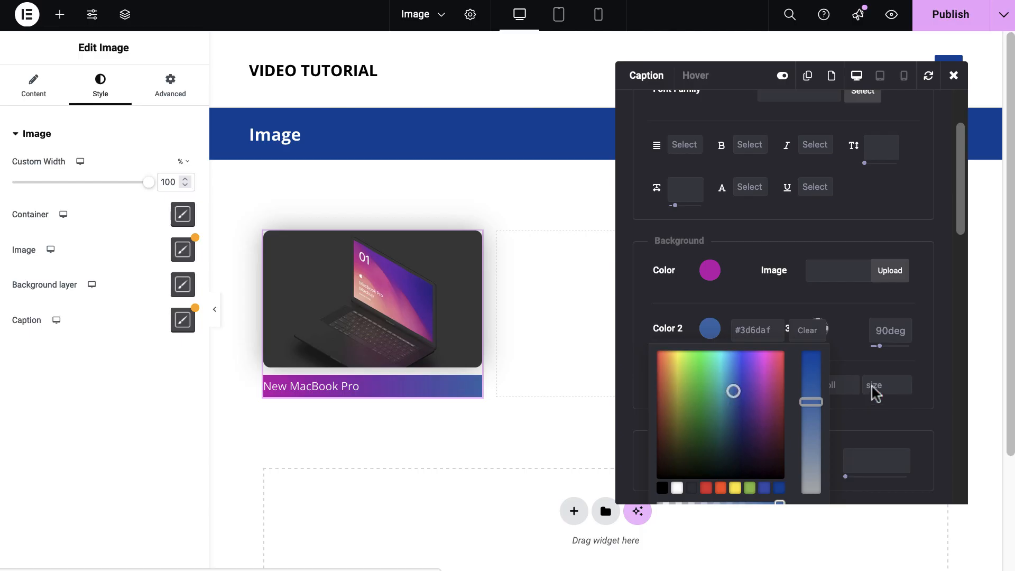
{"action": "left_click", "coordinate": [856, 350]}
- Set the third color of the caption's background gradient to #aa2e91 and its angle to 30deg
{"action": "left_click", "coordinate": [817, 331]}
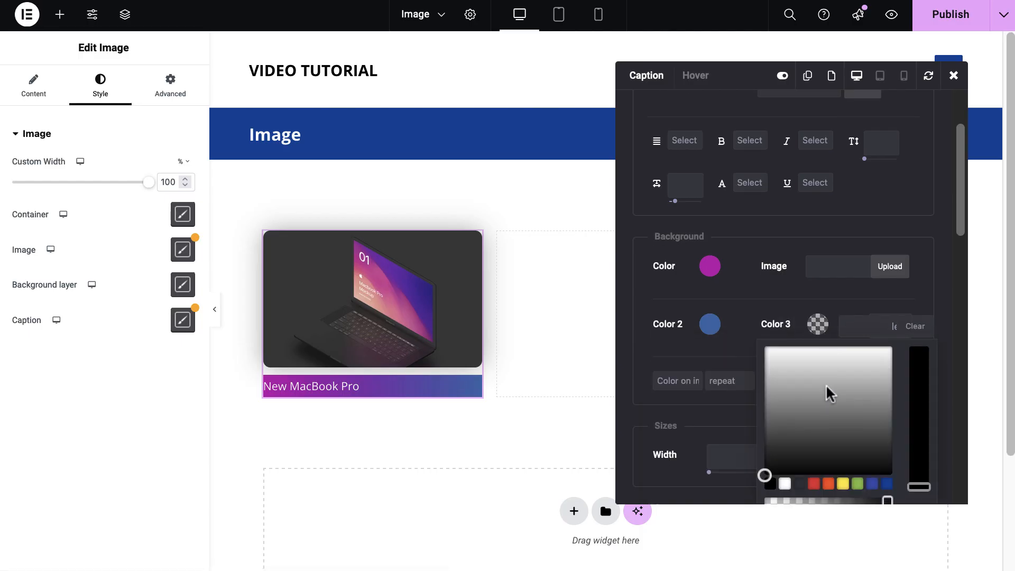
{"action": "scroll", "coordinate": [826, 388], "scroll_direction": "down", "scroll_amount": 1}
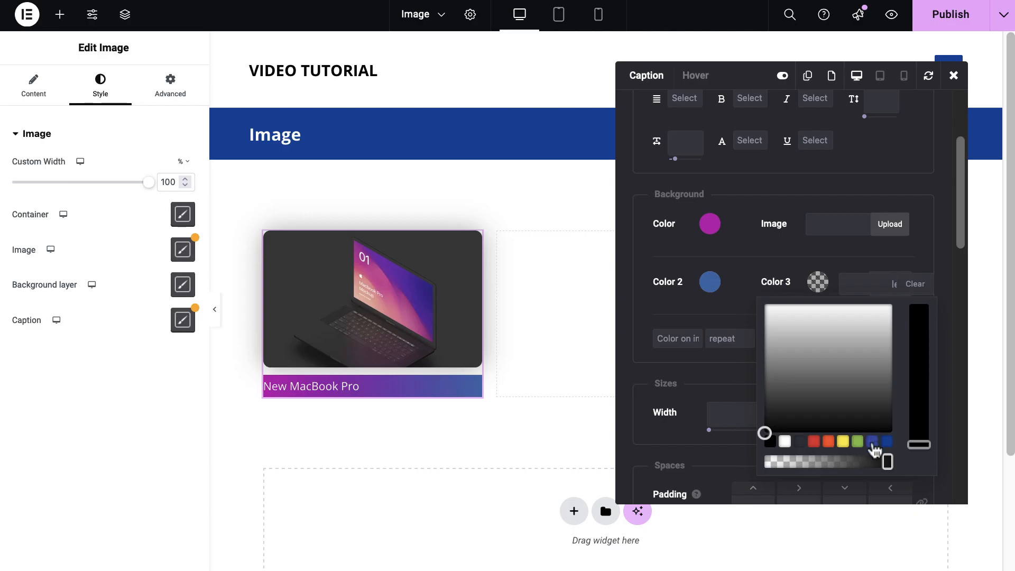
{"action": "left_click", "coordinate": [872, 441]}
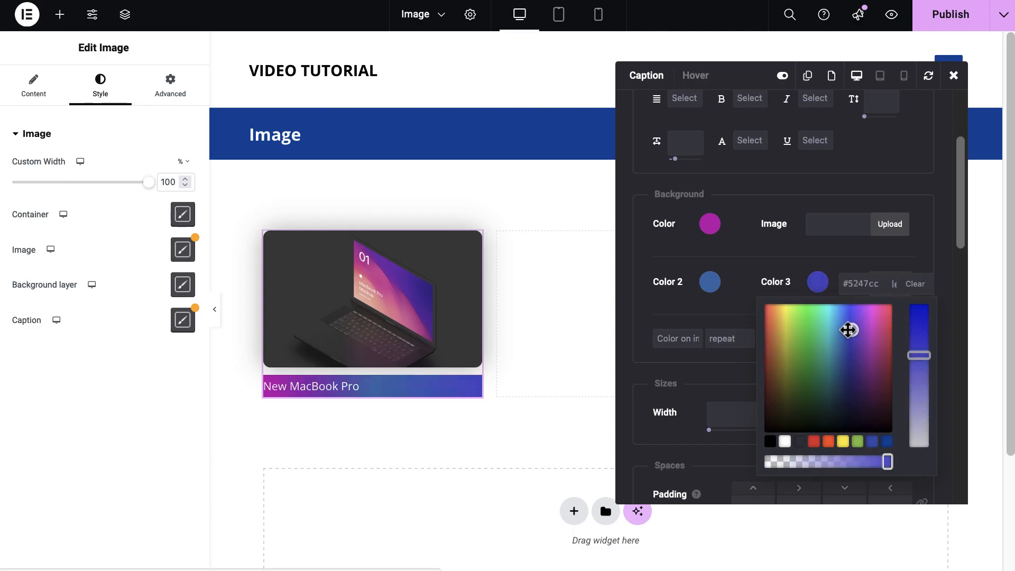
{"action": "left_click_drag", "start_coordinate": [848, 330], "coordinate": [872, 347]}
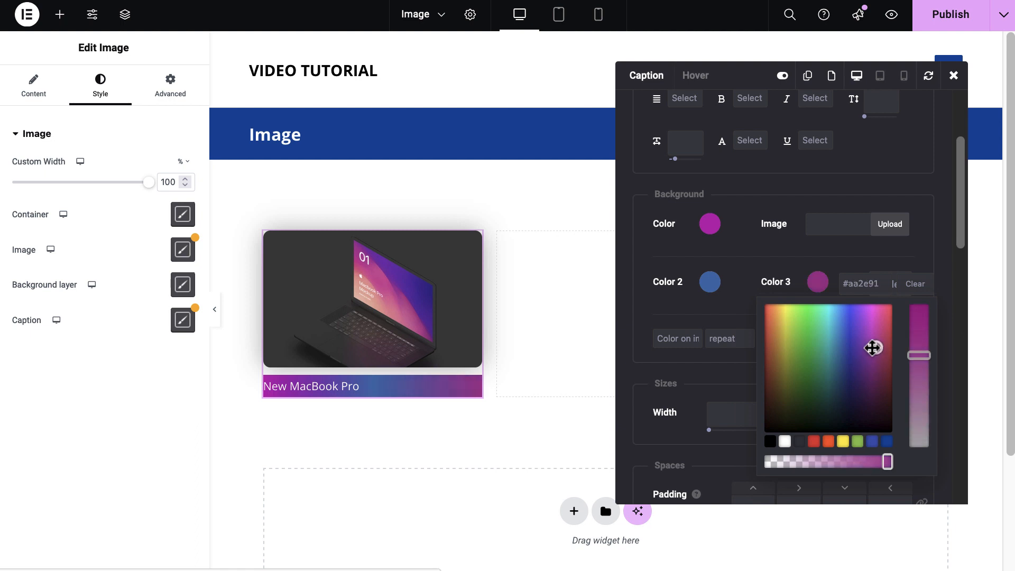
{"action": "left_click", "coordinate": [877, 269]}
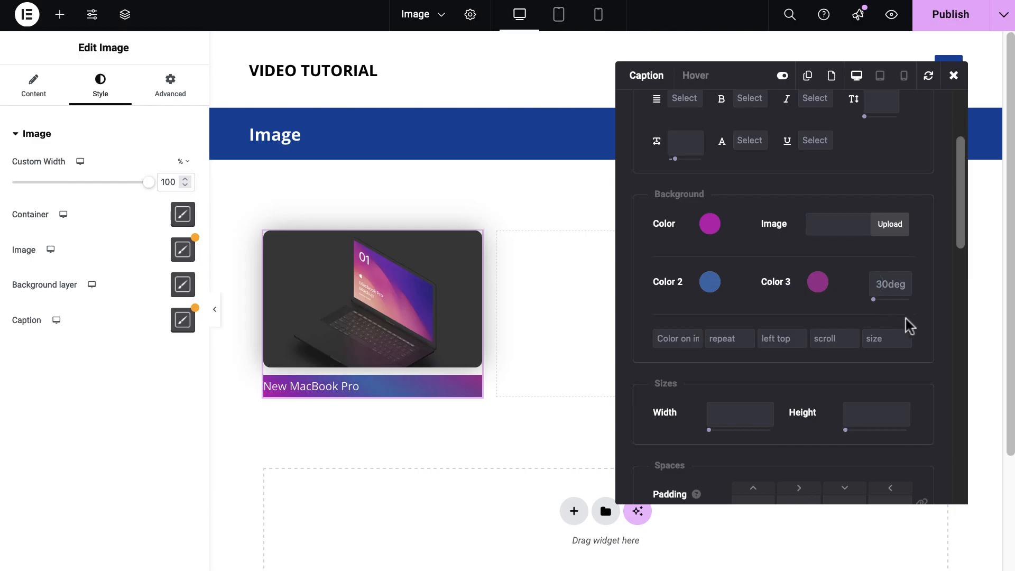
- Set the caption's display option to Inline Block
{"action": "scroll", "coordinate": [956, 211], "scroll_direction": "down", "scroll_amount": 7}
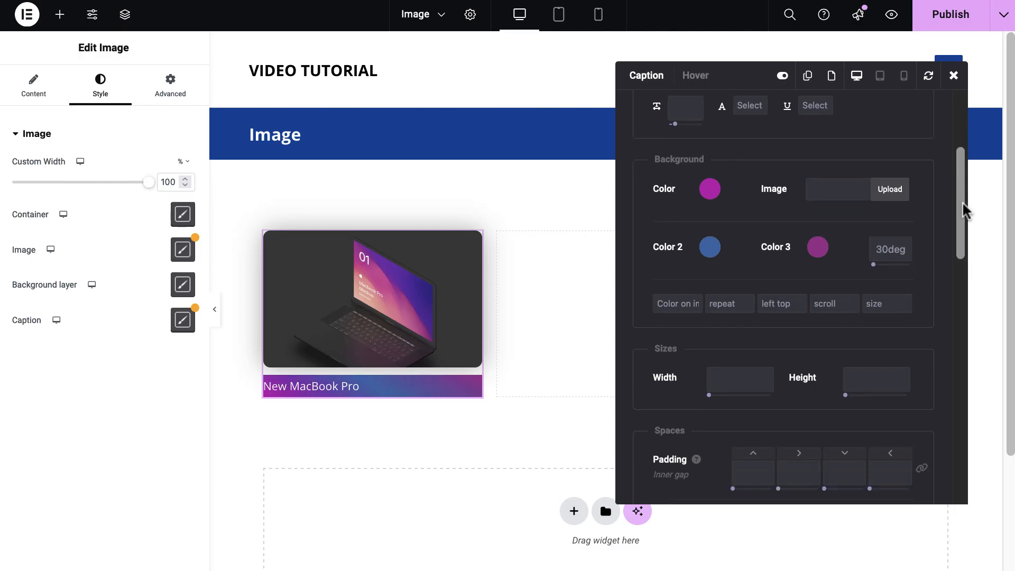
{"action": "left_click_drag", "start_coordinate": [971, 313], "coordinate": [969, 392]}
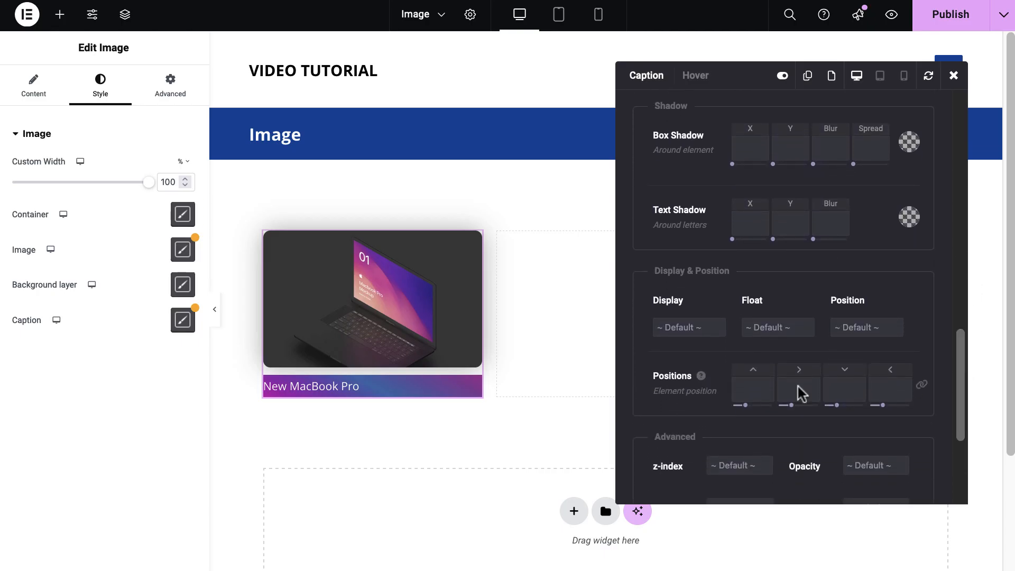
{"action": "left_click", "coordinate": [690, 330]}
{"action": "left_click", "coordinate": [705, 405]}
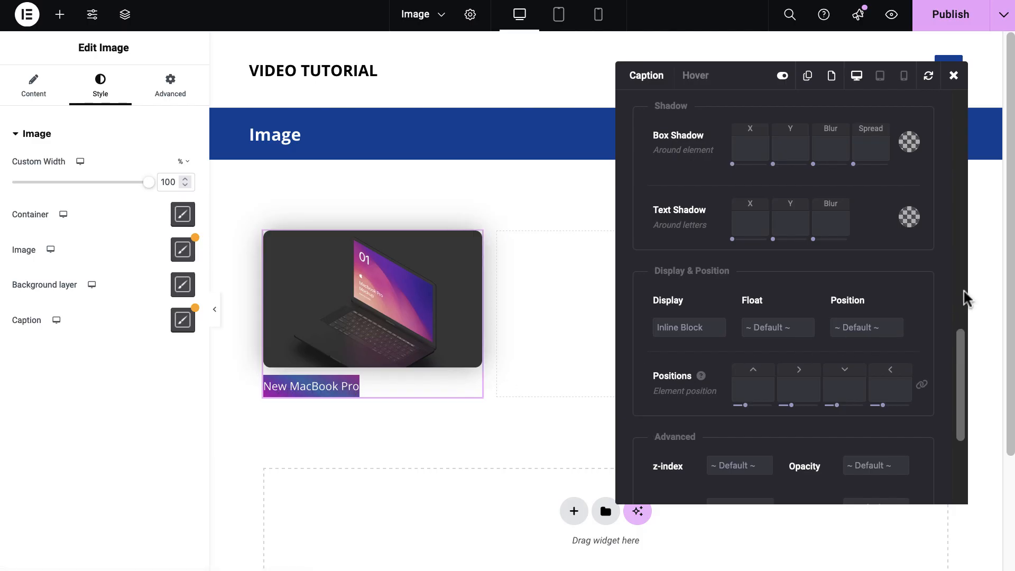
- Set the caption's padding to 20px at the top and bottom and 25px on the right and left
{"action": "left_click_drag", "start_coordinate": [961, 340], "coordinate": [955, 226]}
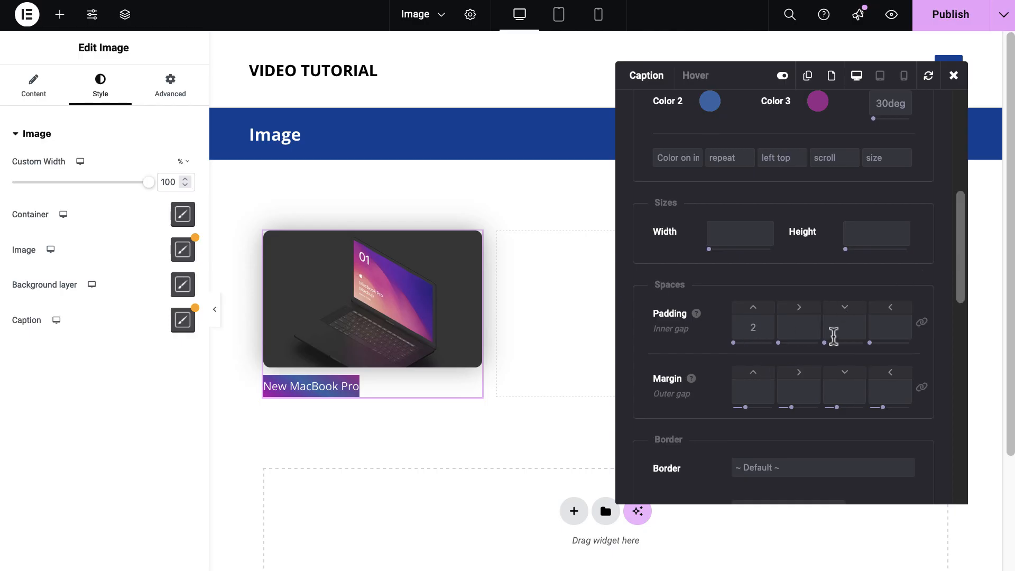
{"action": "type", "text": "0"}
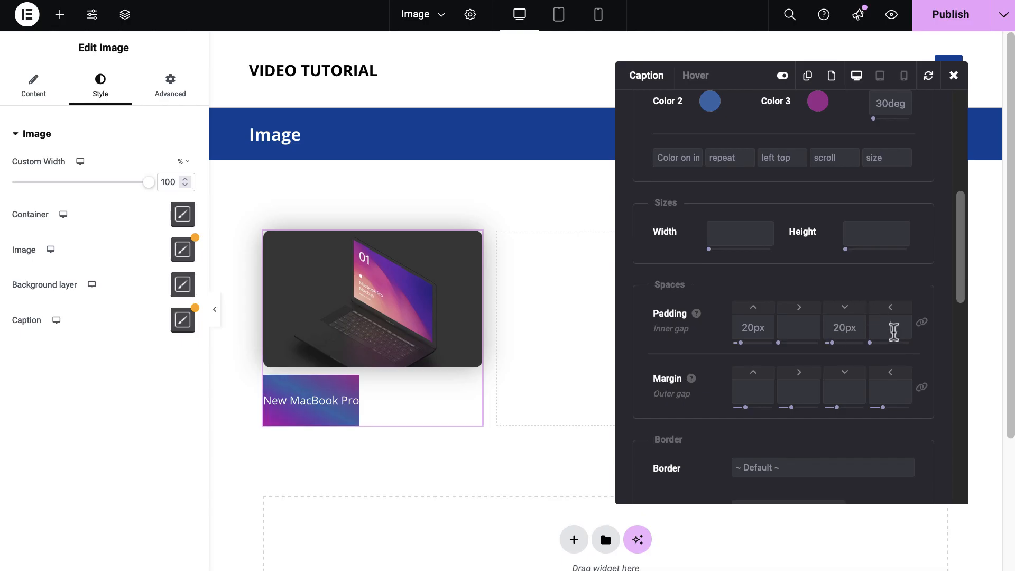
{"action": "left_click", "coordinate": [784, 327]}
{"action": "type", "text": "25"}
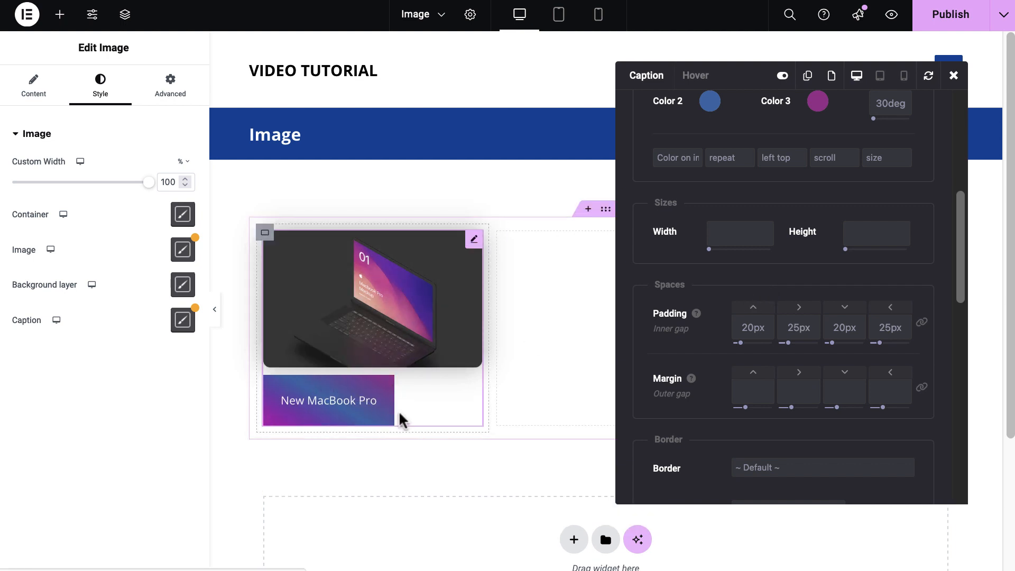
- Clear the second and third background colors of the caption, leaving only its first color
{"action": "scroll", "coordinate": [820, 217], "scroll_direction": "up", "scroll_amount": 2}
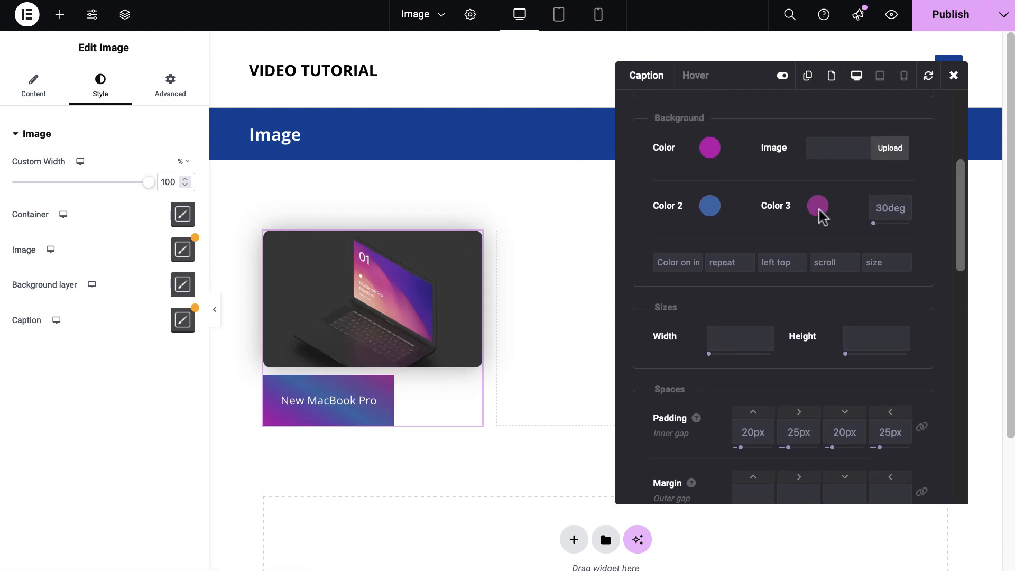
{"action": "left_click", "coordinate": [711, 208]}
{"action": "left_click", "coordinate": [807, 207]}
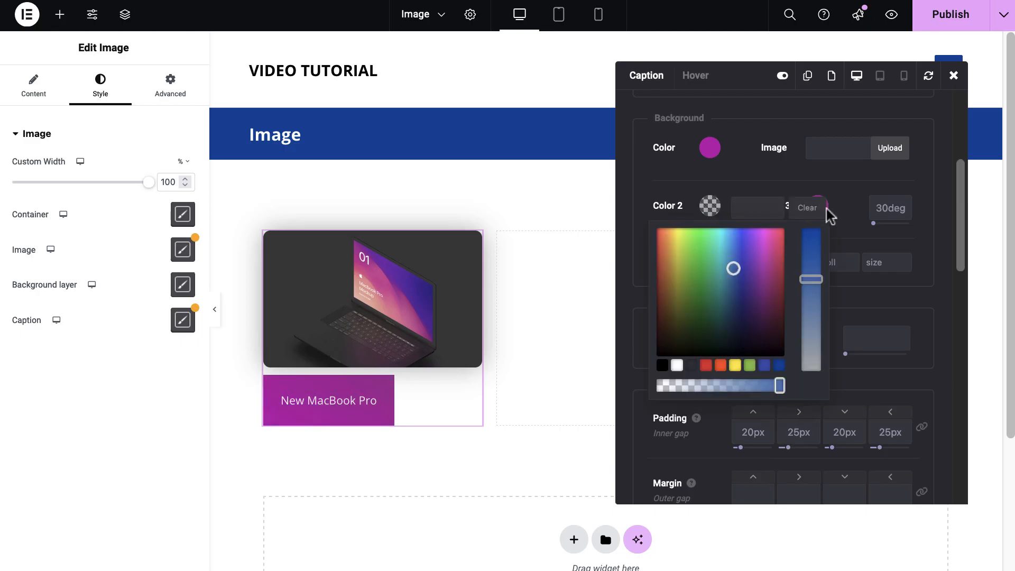
{"action": "left_click", "coordinate": [832, 215]}
{"action": "left_click", "coordinate": [819, 209]}
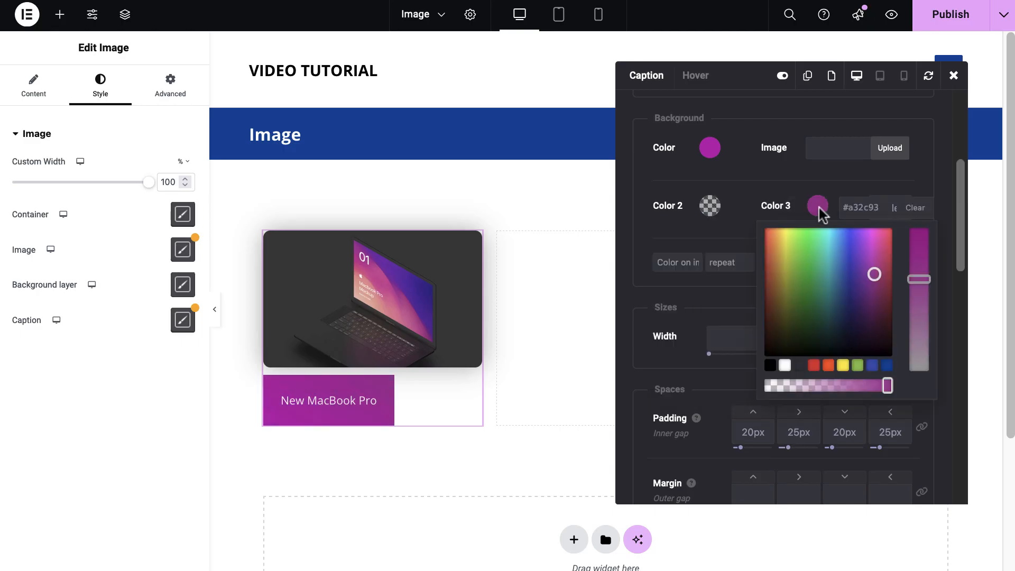
{"action": "left_click", "coordinate": [904, 209]}
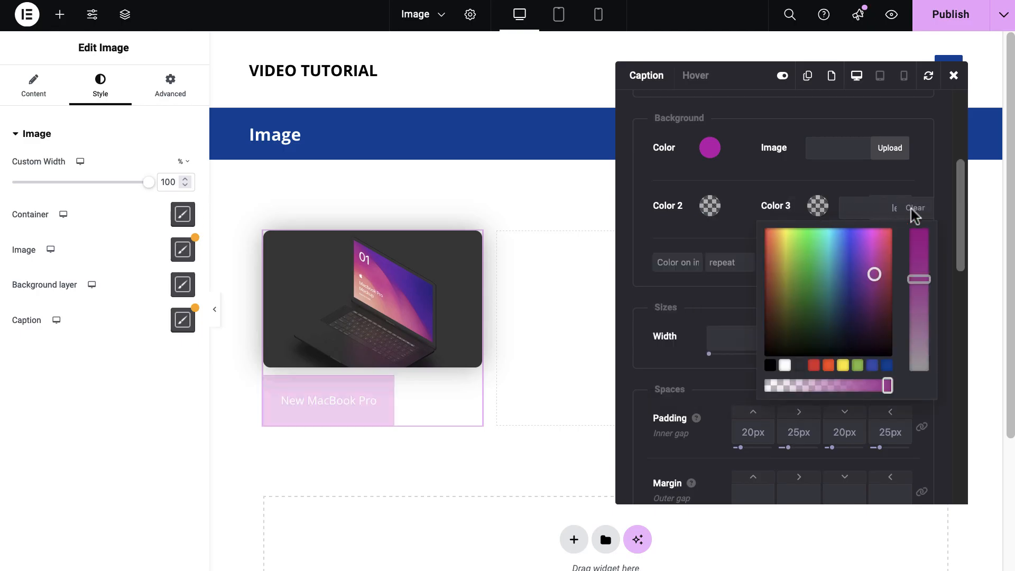
{"action": "left_click", "coordinate": [799, 185]}
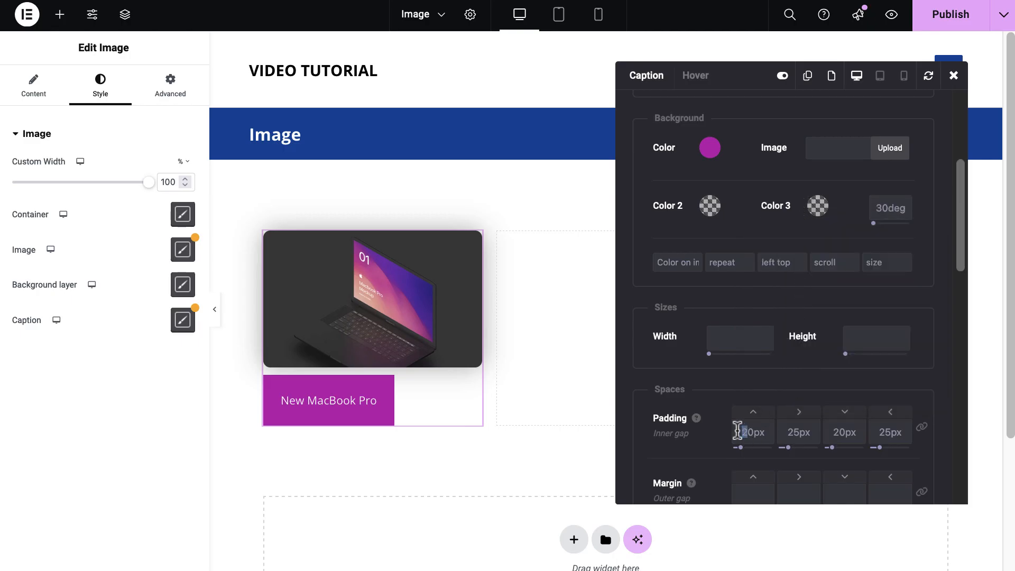
- Reduce the caption's top and bottom padding to 10px
{"action": "type", "text": "1"}
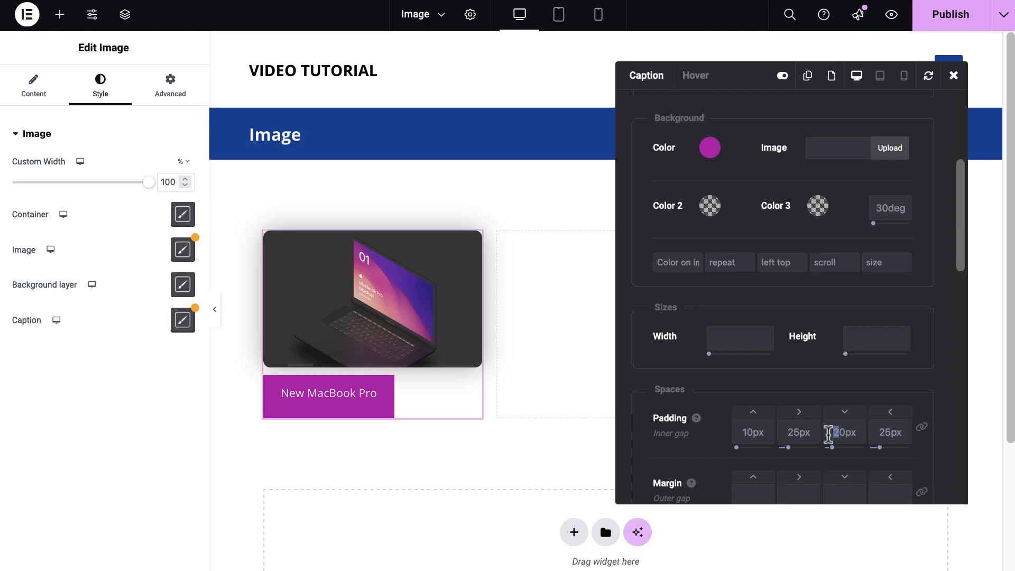
{"action": "type", "text": "1"}
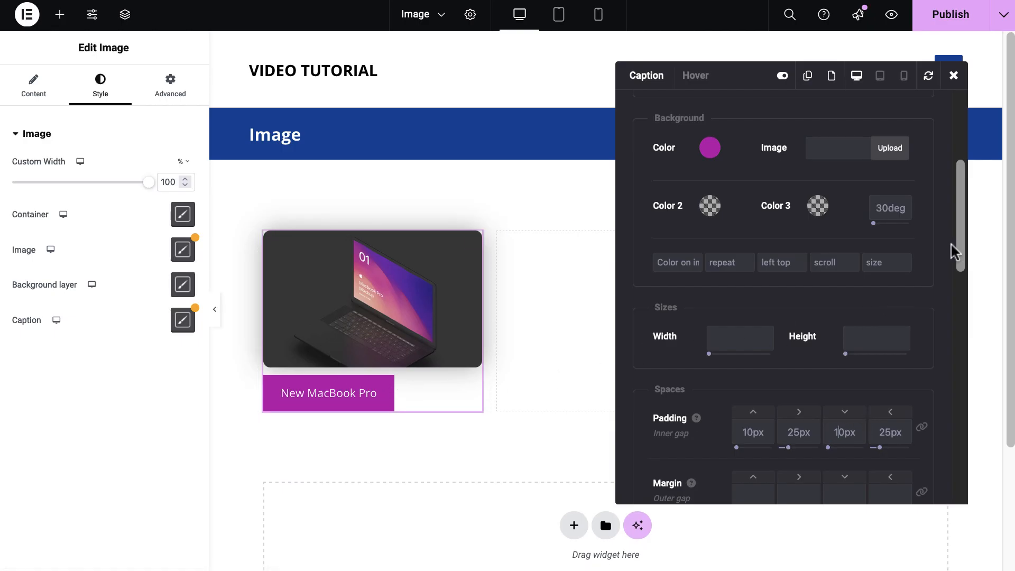
- Set the caption's font weight to 700 Bold and its border radius to 10px
{"action": "left_click_drag", "start_coordinate": [962, 219], "coordinate": [952, 148]}
{"action": "left_click", "coordinate": [751, 250]}
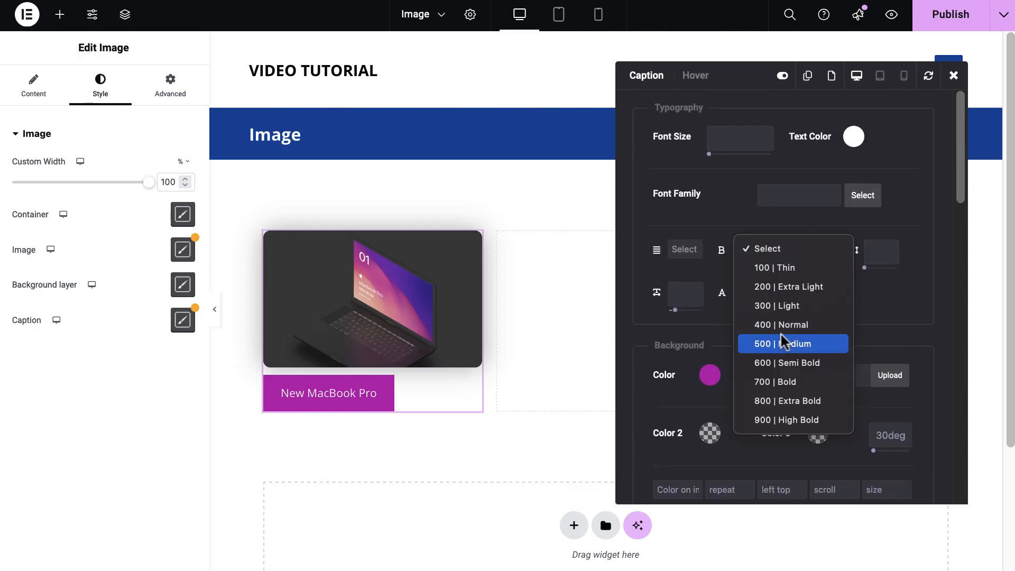
{"action": "left_click", "coordinate": [788, 382]}
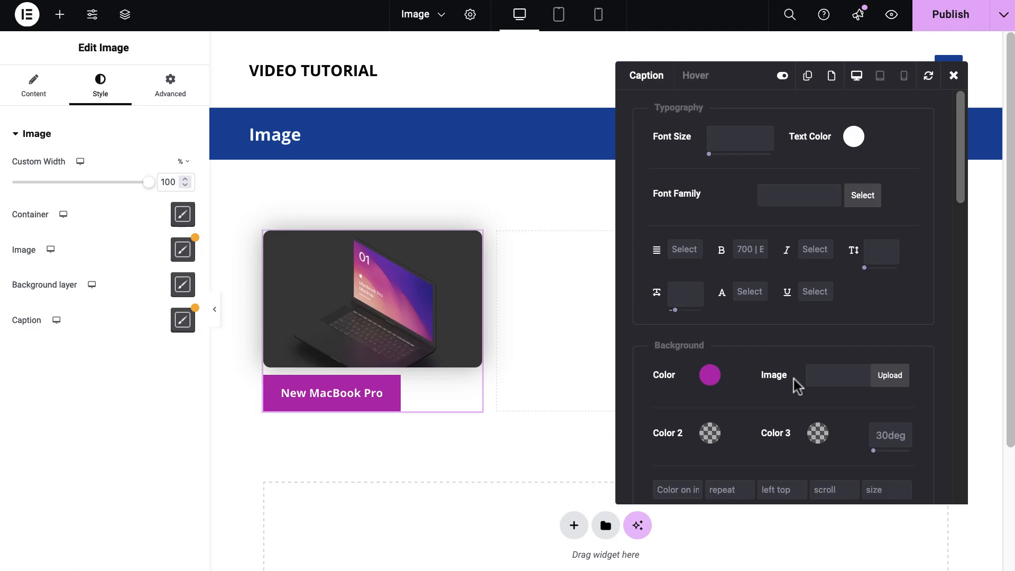
{"action": "left_click_drag", "start_coordinate": [956, 135], "coordinate": [892, 298]}
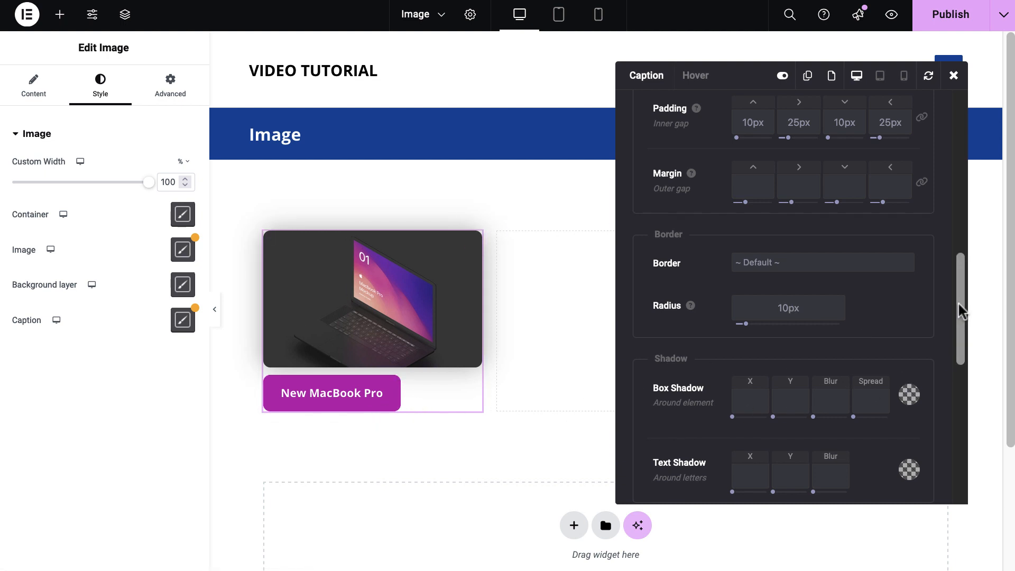
- Offset the caption over the picture with a top position of -38px and a left position of 15px
{"action": "left_click_drag", "start_coordinate": [954, 306], "coordinate": [956, 422]}
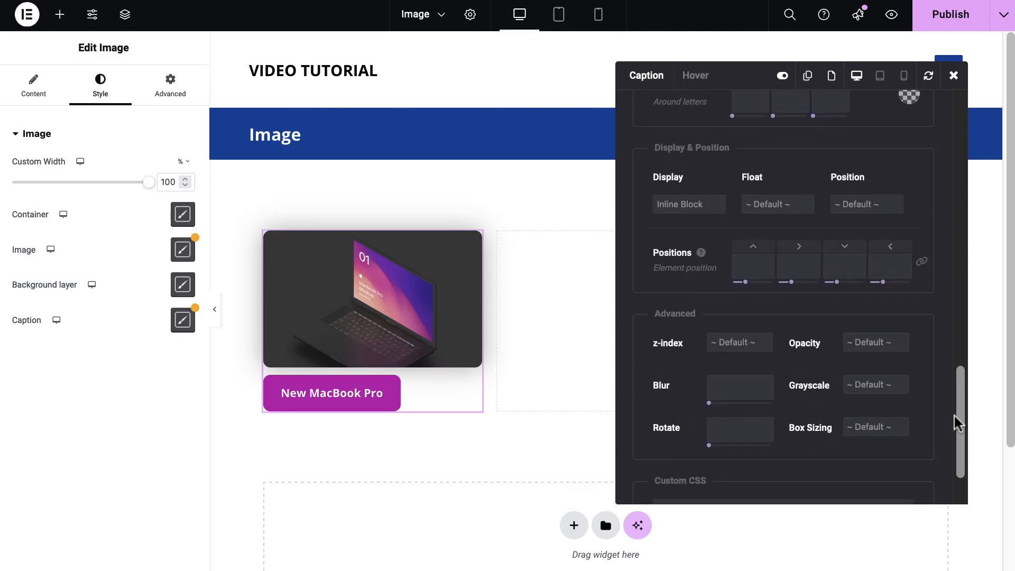
{"action": "left_click", "coordinate": [751, 266]}
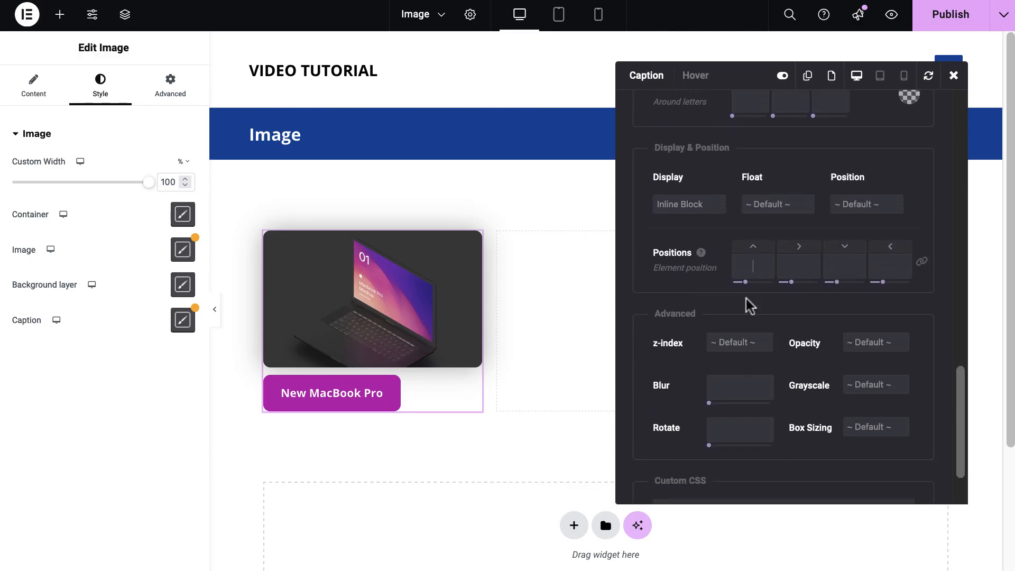
{"action": "left_click_drag", "start_coordinate": [745, 285], "coordinate": [736, 283]}
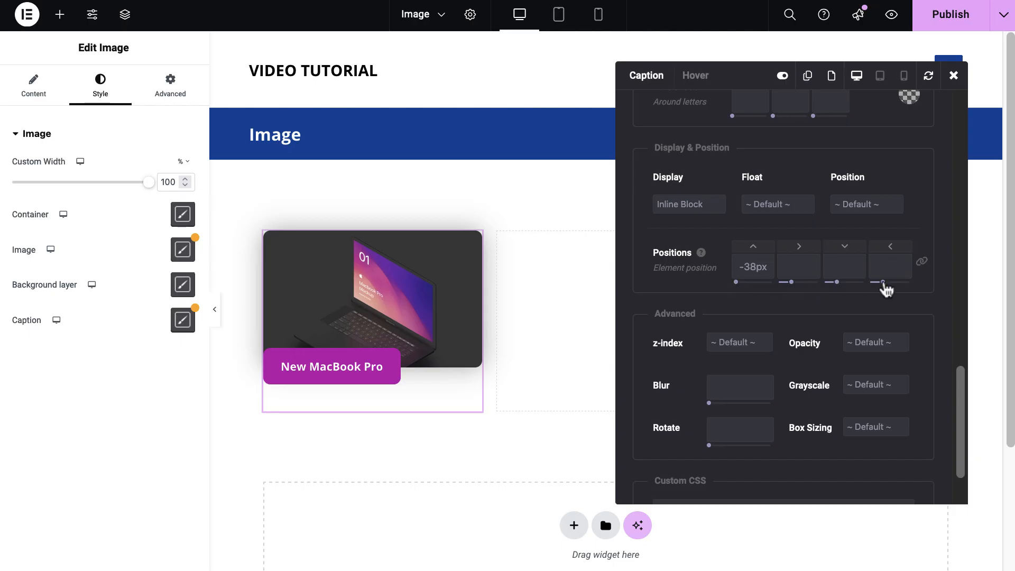
{"action": "left_click_drag", "start_coordinate": [882, 282], "coordinate": [889, 285]}
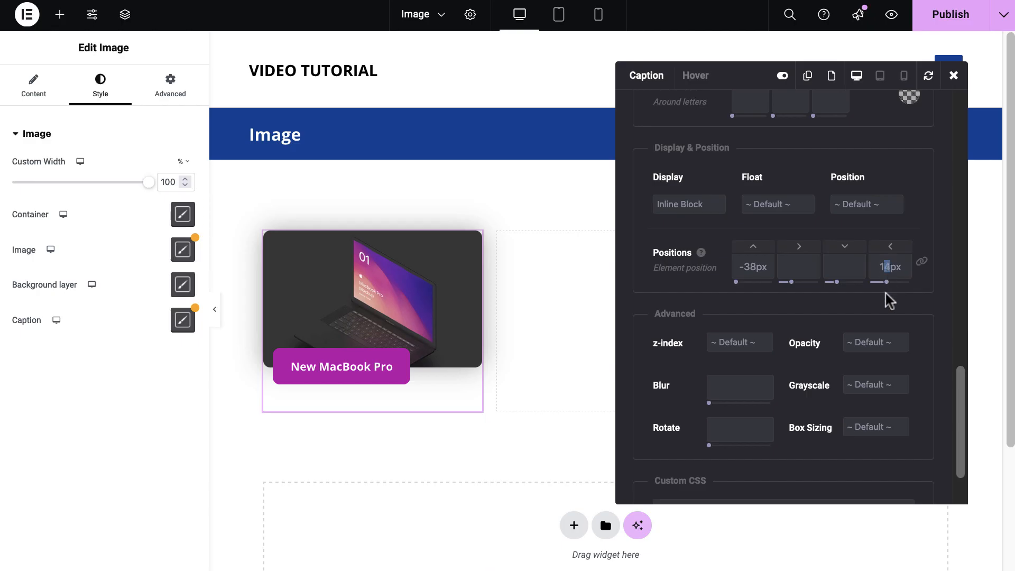
{"action": "type", "text": "5"}
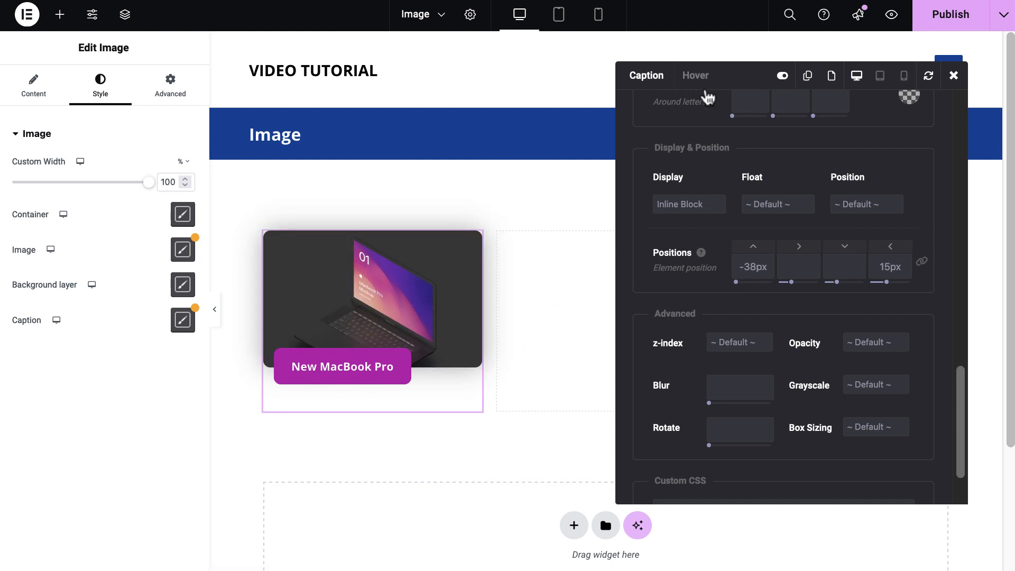
- View the caption's hover style settings and close the caption styling
{"action": "left_click", "coordinate": [696, 77]}
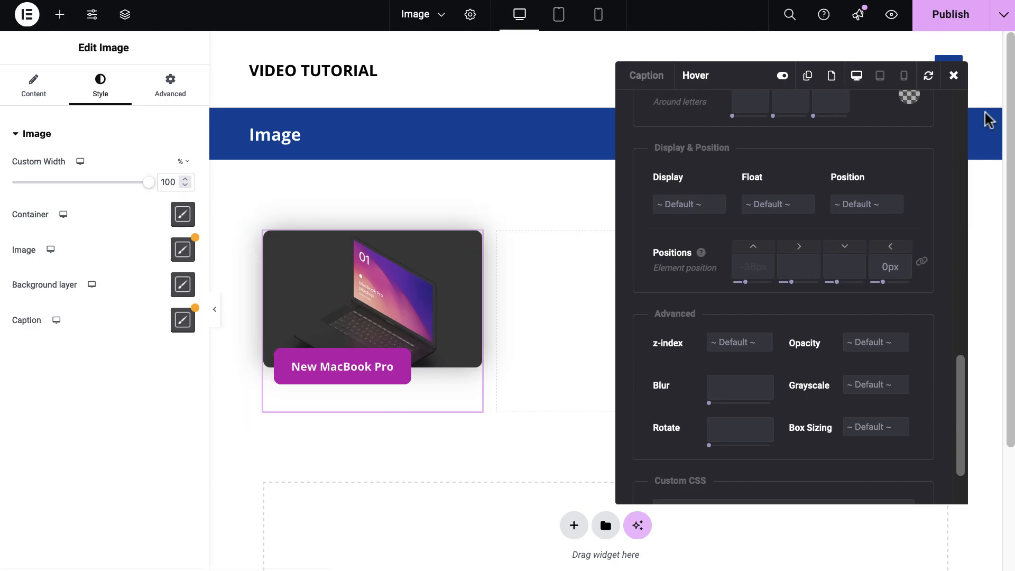
{"action": "left_click", "coordinate": [955, 77]}
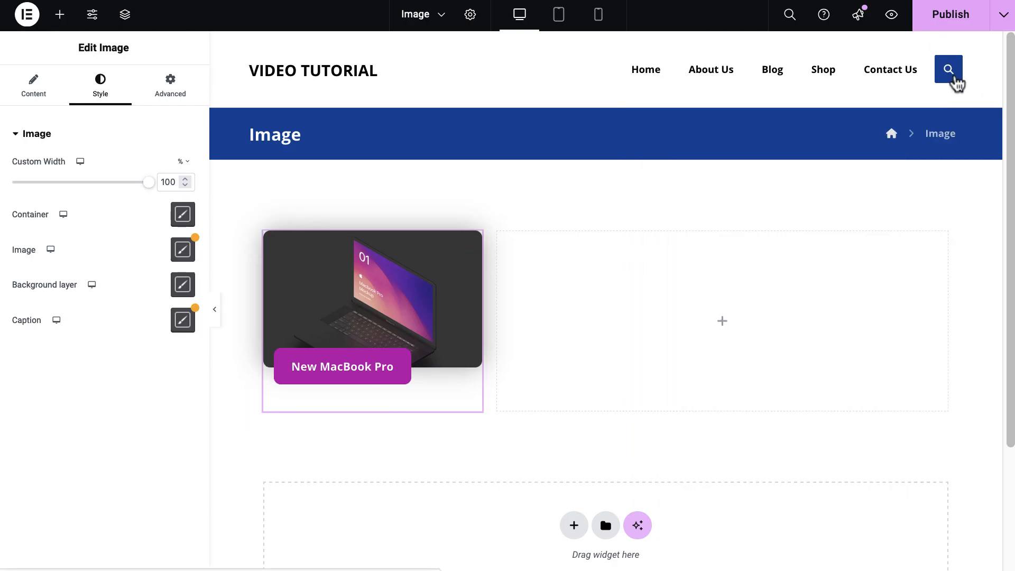
- Add a new Flexbox container below the image section with the narrow, wide, narrow three-column structure
{"action": "scroll", "coordinate": [671, 440], "scroll_direction": "down", "scroll_amount": 2}
{"action": "scroll", "coordinate": [671, 442], "scroll_direction": "down", "scroll_amount": 2}
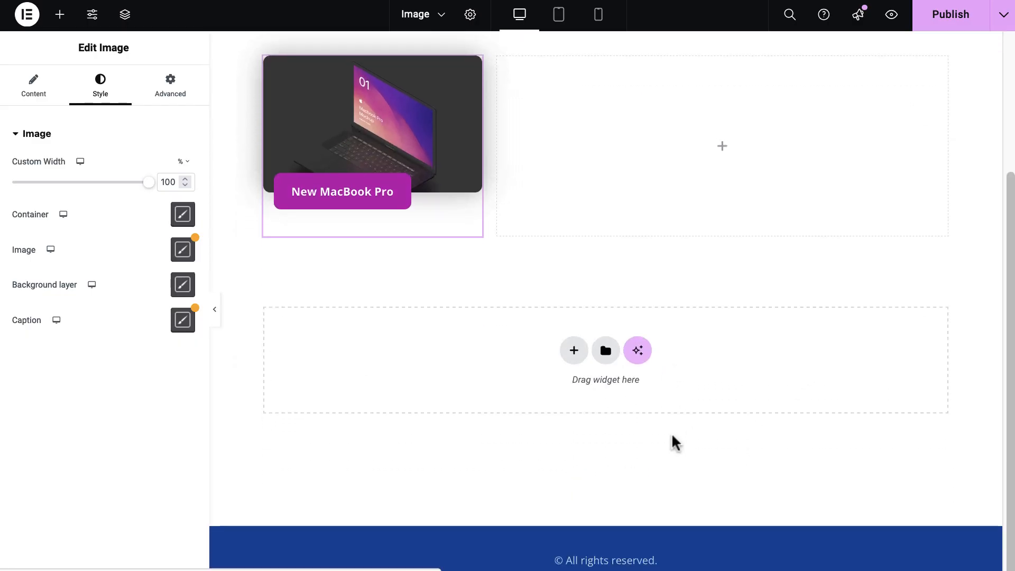
{"action": "left_click", "coordinate": [573, 351]}
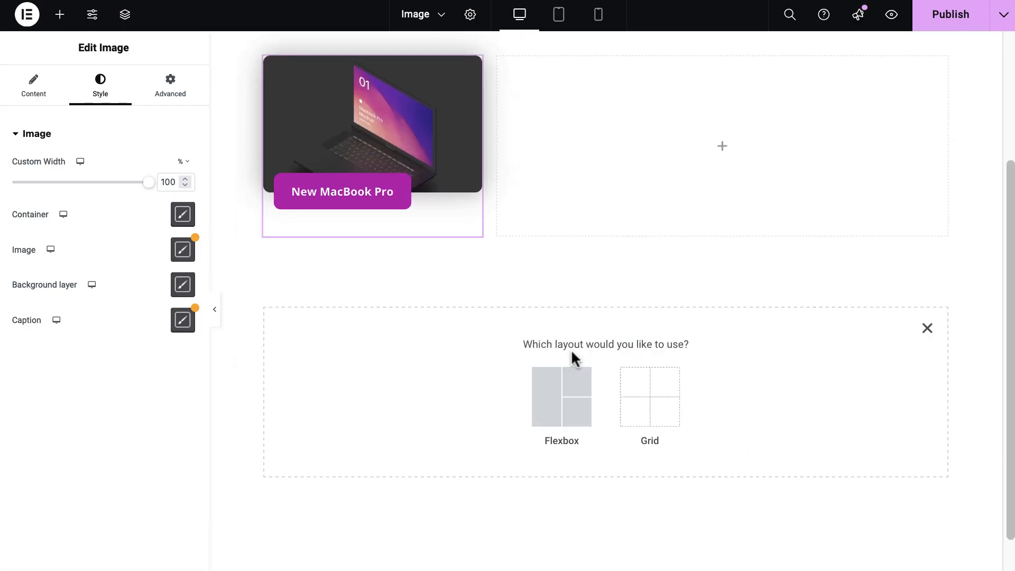
{"action": "left_click", "coordinate": [571, 398]}
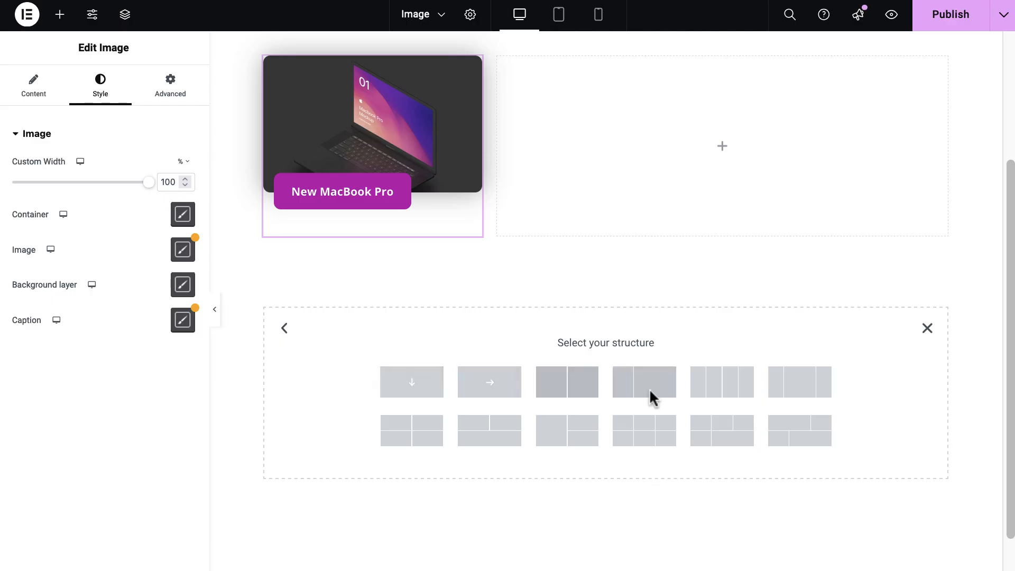
{"action": "left_click", "coordinate": [792, 389]}
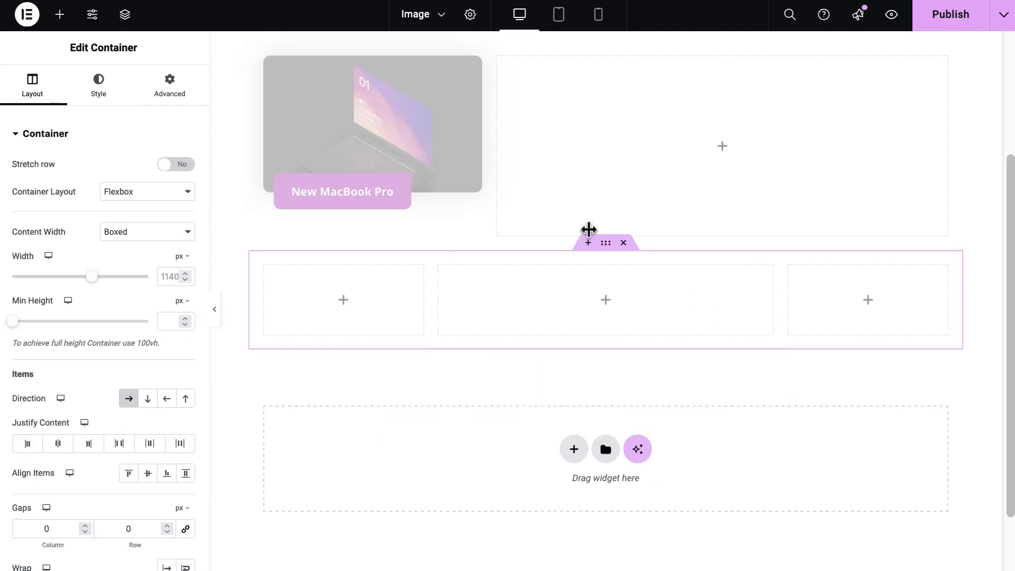
- Unlink the new container's margin values and set its top margin to 100 px
{"action": "left_click", "coordinate": [181, 85]}
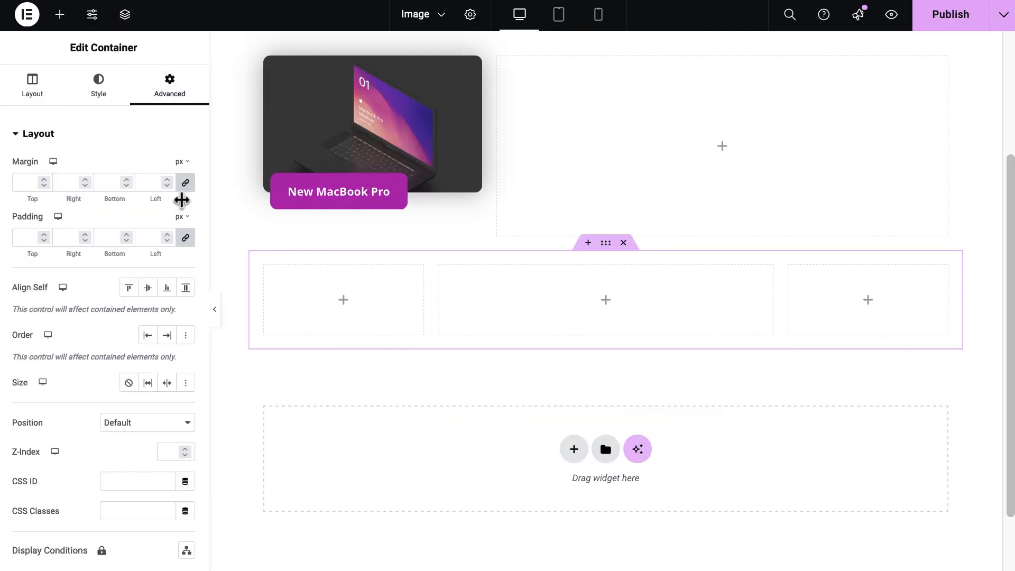
{"action": "left_click", "coordinate": [185, 183]}
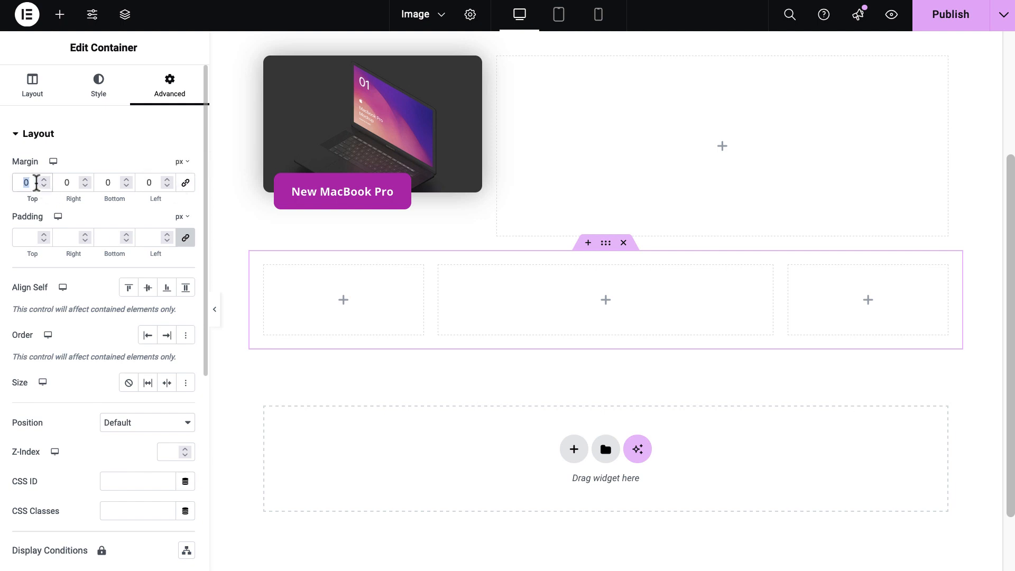
{"action": "type", "text": "100"}
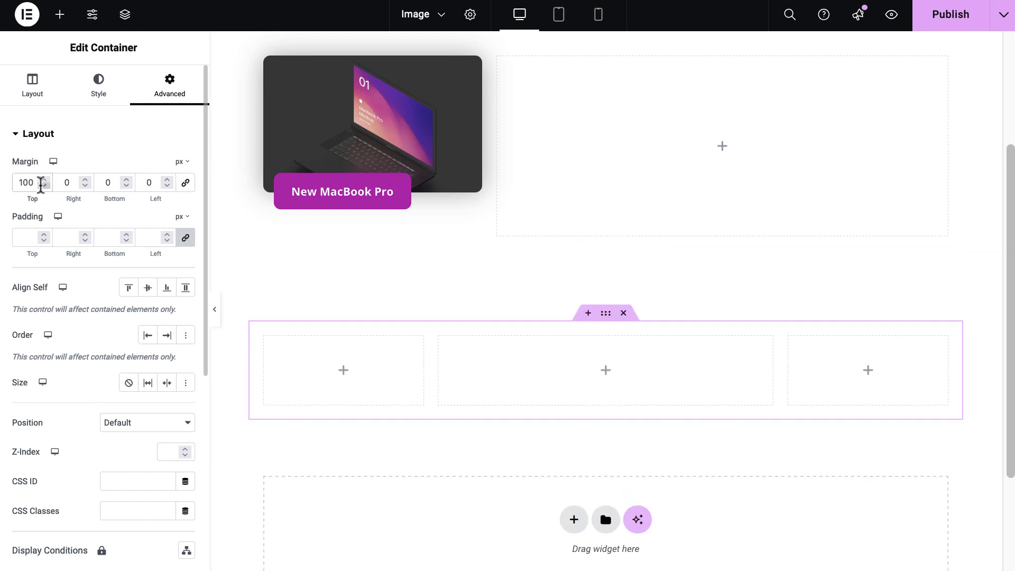
- Search the widgets for "image" and place the orange-icon Image widget in the new container's middle column
{"action": "left_click", "coordinate": [606, 376]}
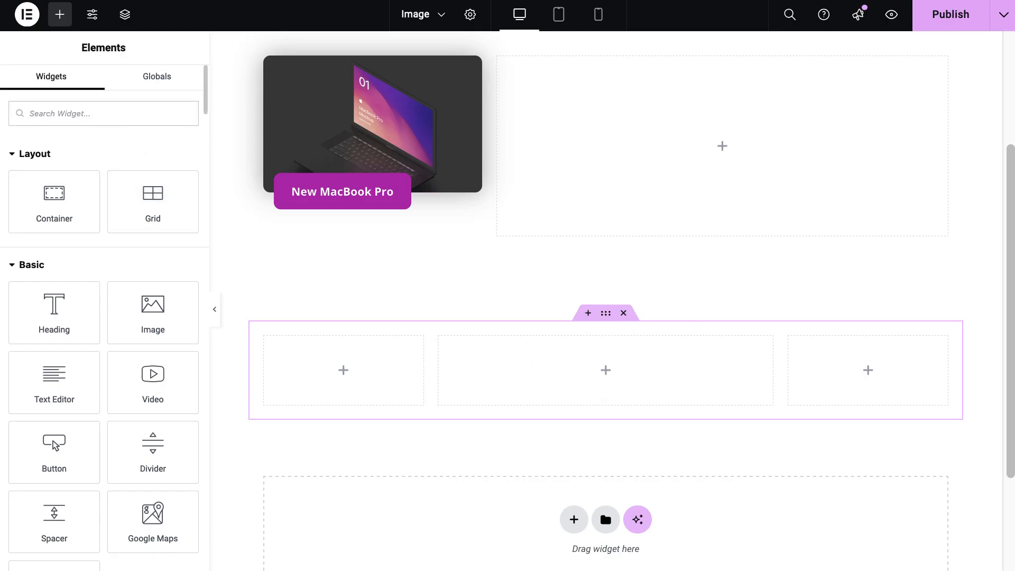
{"action": "type", "text": "image"}
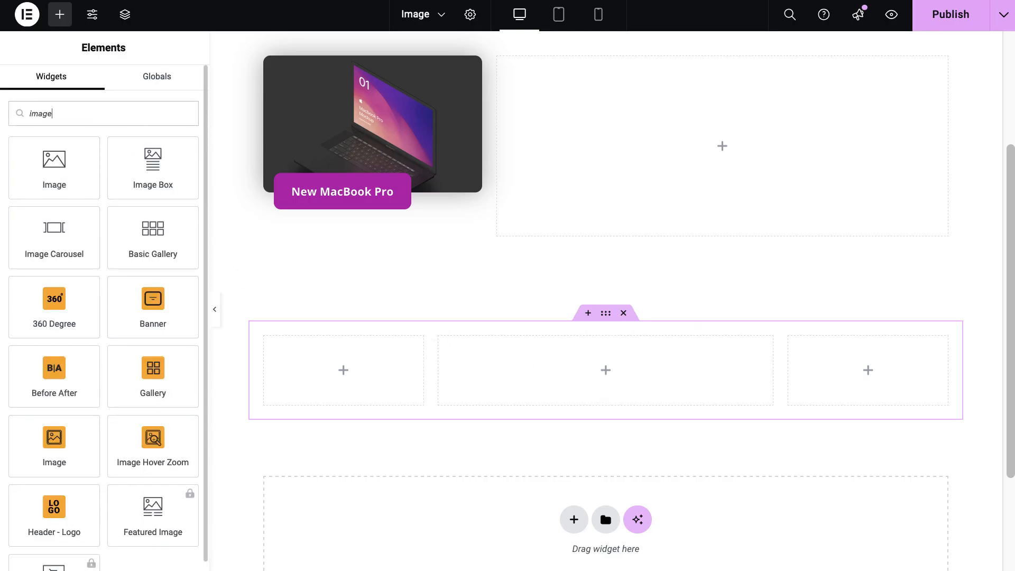
{"action": "left_click_drag", "start_coordinate": [57, 458], "coordinate": [526, 367]}
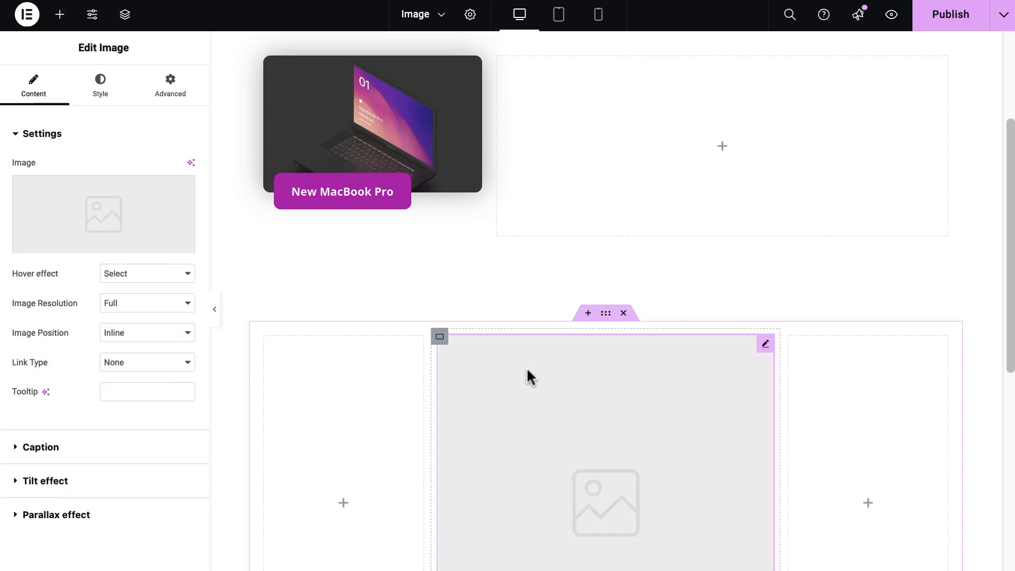
- Choose the iPad picture img-2.jpg from the media library as the new Image widget's image
{"action": "left_click", "coordinate": [126, 206]}
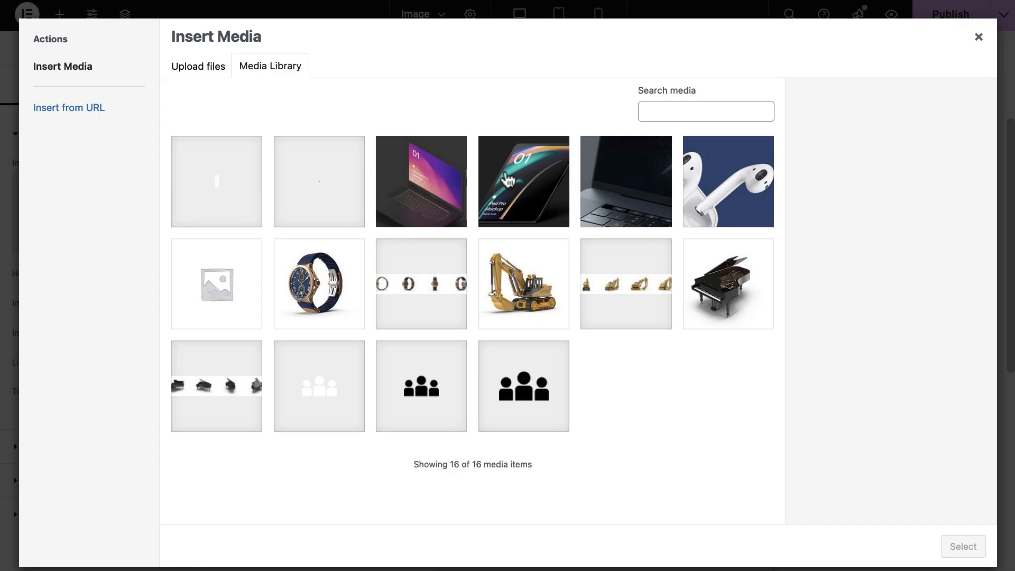
{"action": "left_click", "coordinate": [508, 181]}
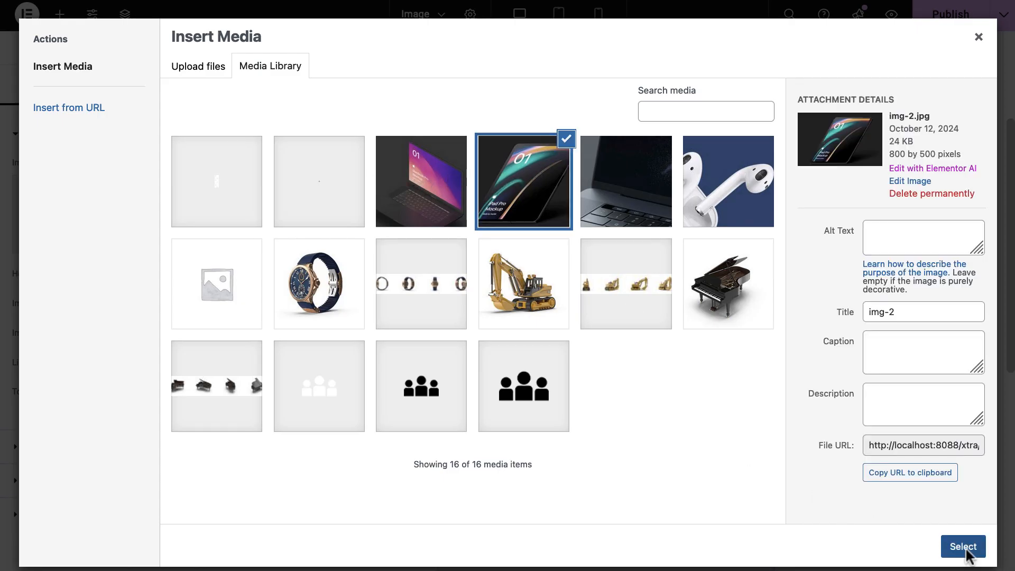
{"action": "left_click", "coordinate": [963, 547]}
- Set the iPad image's hover effect to Fade To Top and choose the MacBook picture as its hover image
{"action": "left_click", "coordinate": [170, 274]}
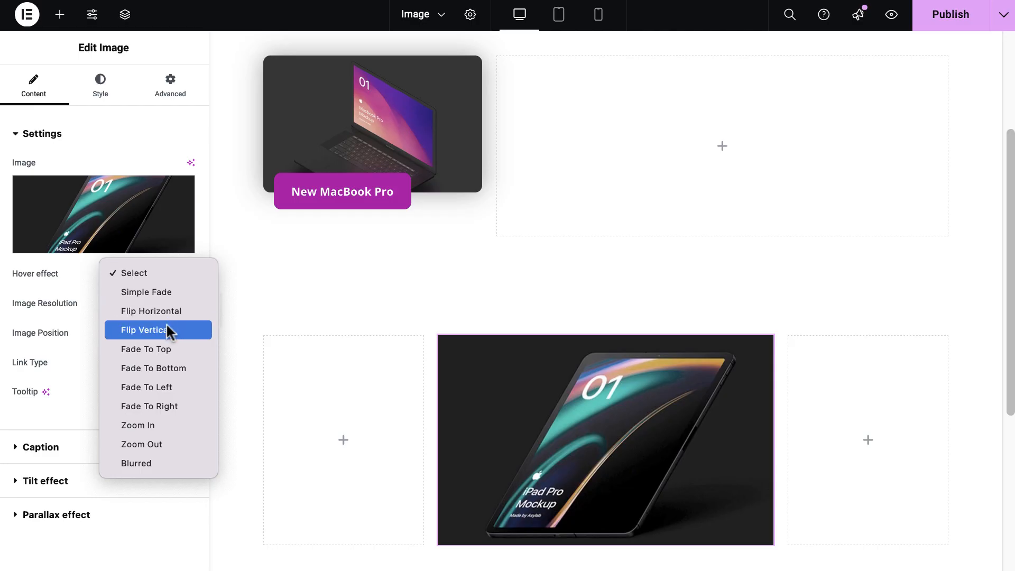
{"action": "left_click", "coordinate": [166, 348]}
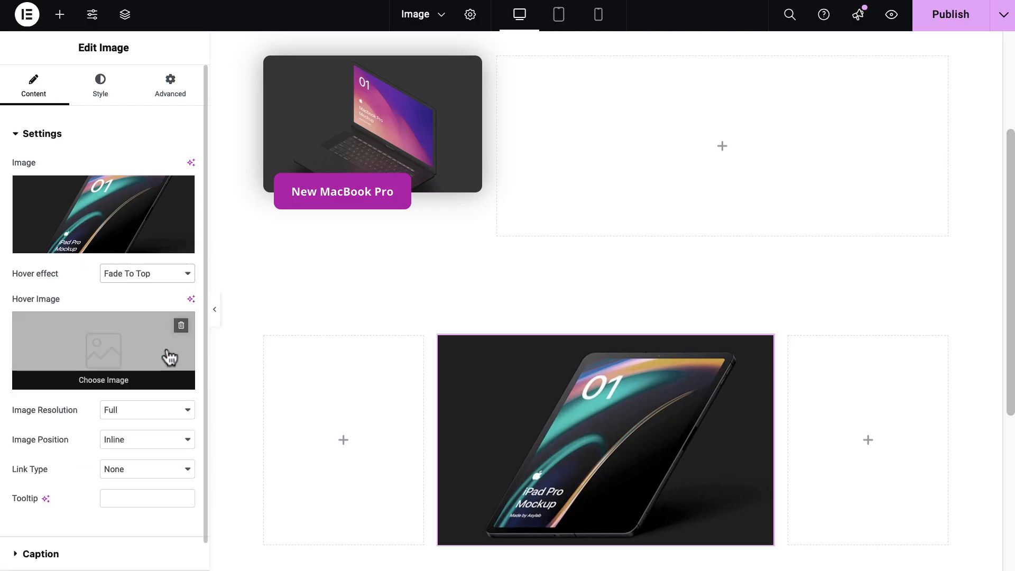
{"action": "left_click", "coordinate": [135, 357]}
{"action": "left_click", "coordinate": [963, 547]}
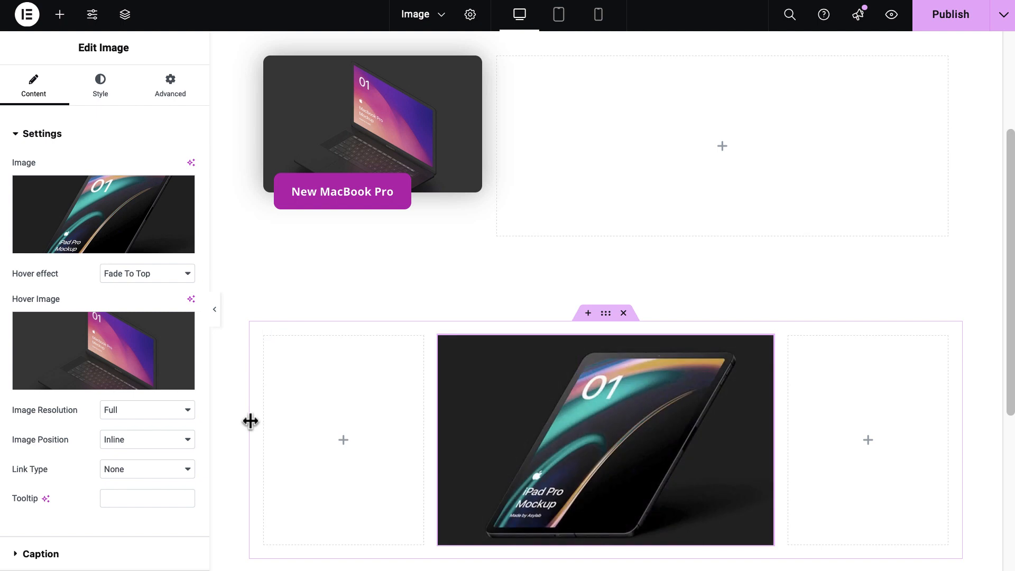
{"action": "left_click", "coordinate": [253, 262]}
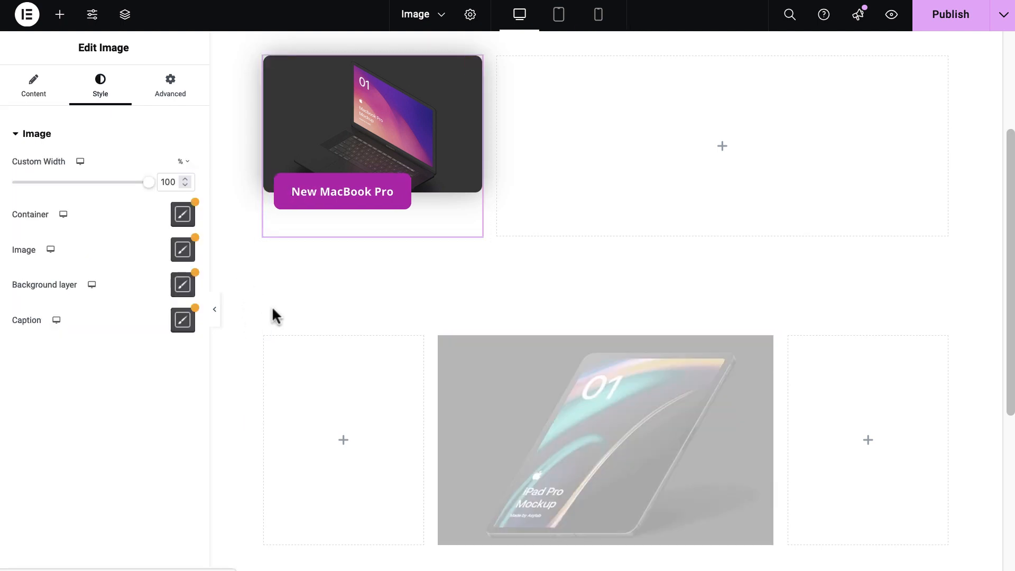
{"action": "left_click", "coordinate": [514, 378]}
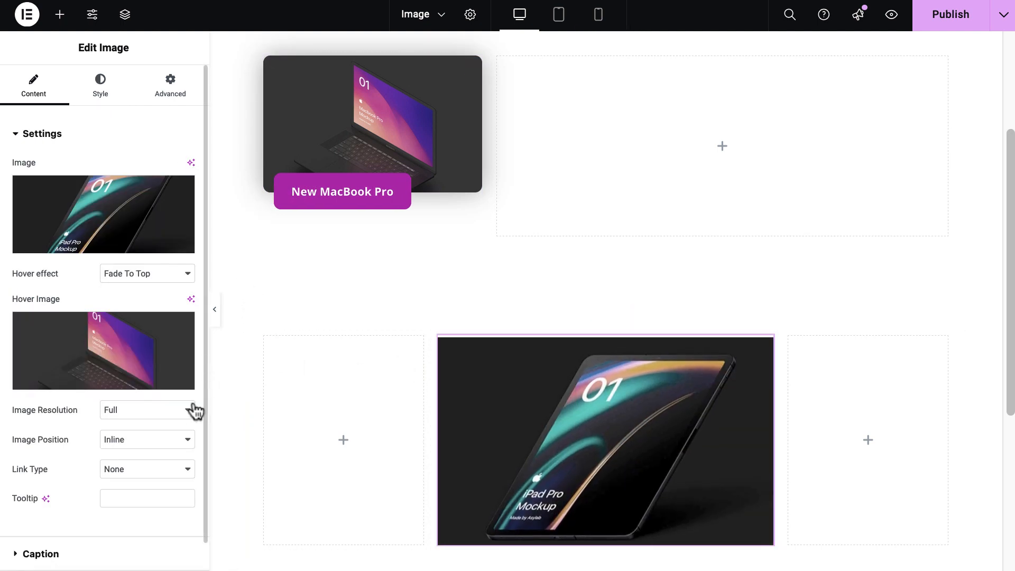
{"action": "scroll", "coordinate": [194, 410], "scroll_direction": "down", "scroll_amount": 2}
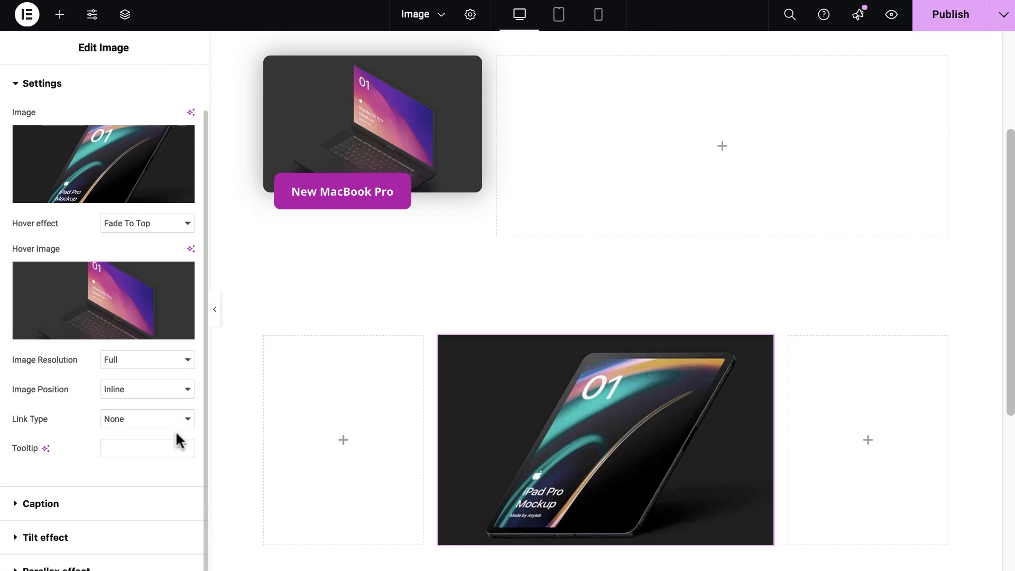
{"action": "scroll", "coordinate": [180, 438], "scroll_direction": "up", "scroll_amount": 2}
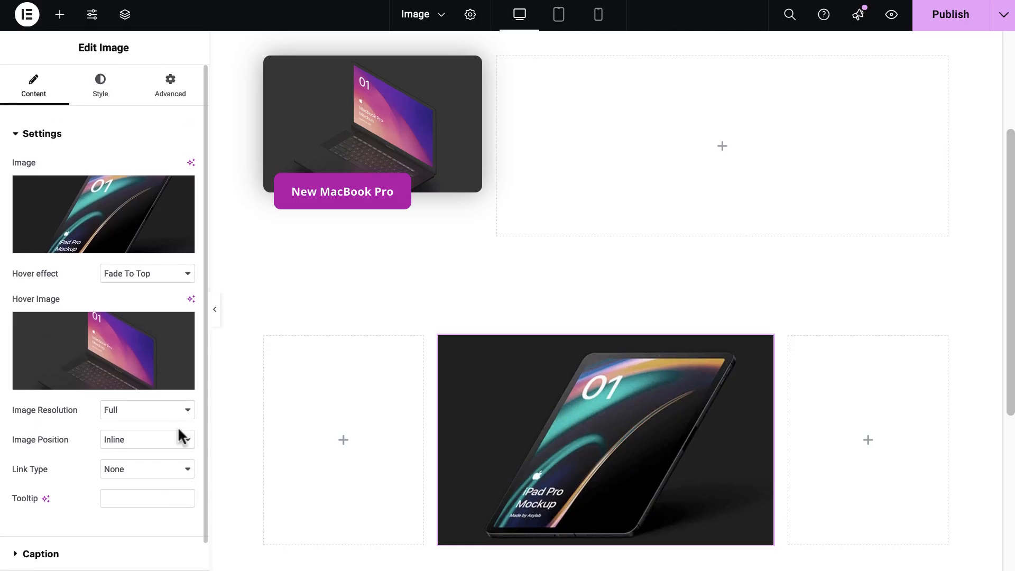
- Open the Image element's style settings for the iPad widget and move the settings window clear of the picture
{"action": "left_click", "coordinate": [98, 94]}
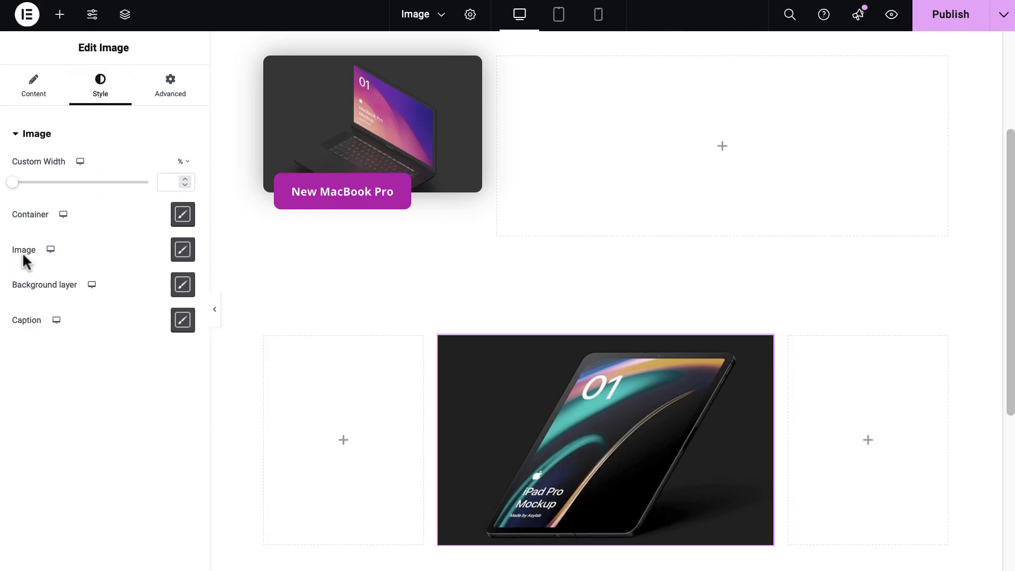
{"action": "left_click", "coordinate": [183, 249]}
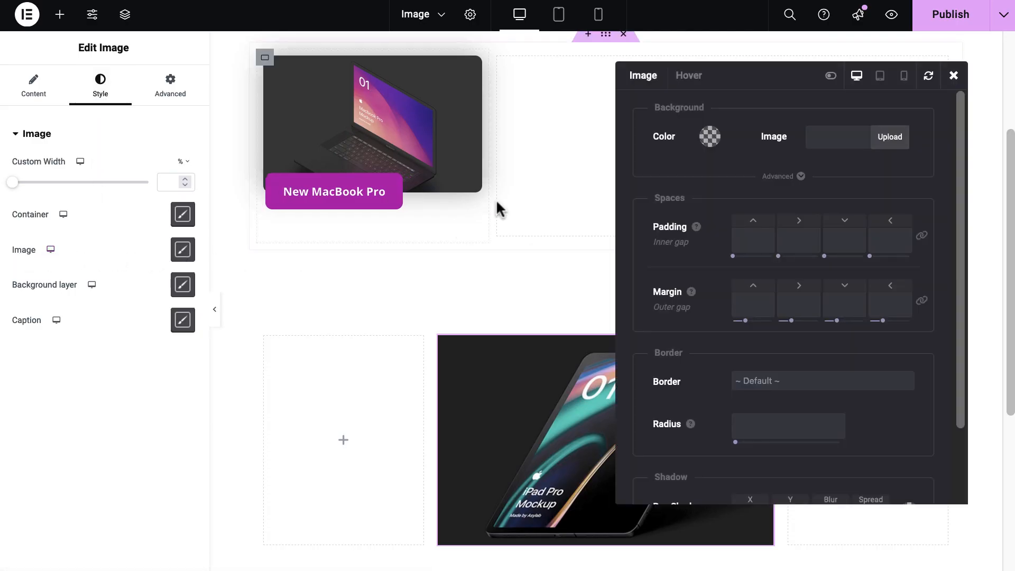
{"action": "left_click_drag", "start_coordinate": [753, 75], "coordinate": [185, 101]}
- Set the iPad image's background color to orange #ff5722, trying blue #0045a0 first
{"action": "left_click", "coordinate": [142, 165]}
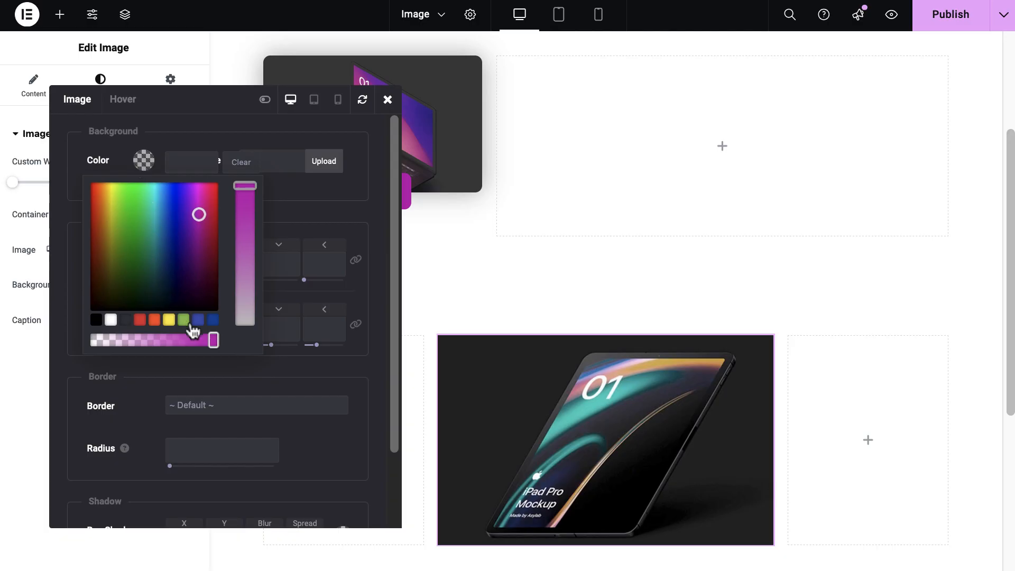
{"action": "left_click", "coordinate": [213, 320]}
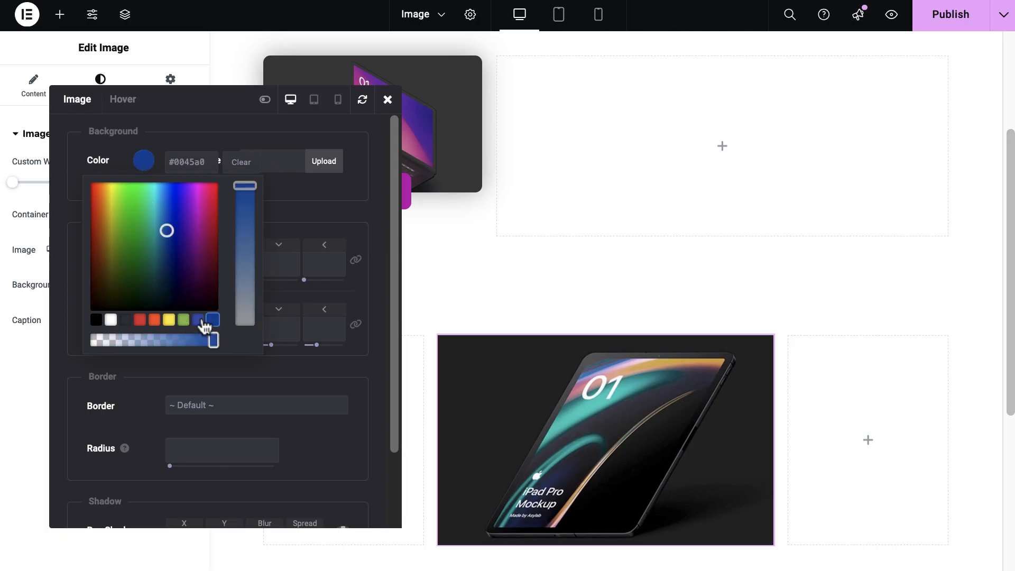
{"action": "left_click", "coordinate": [154, 320]}
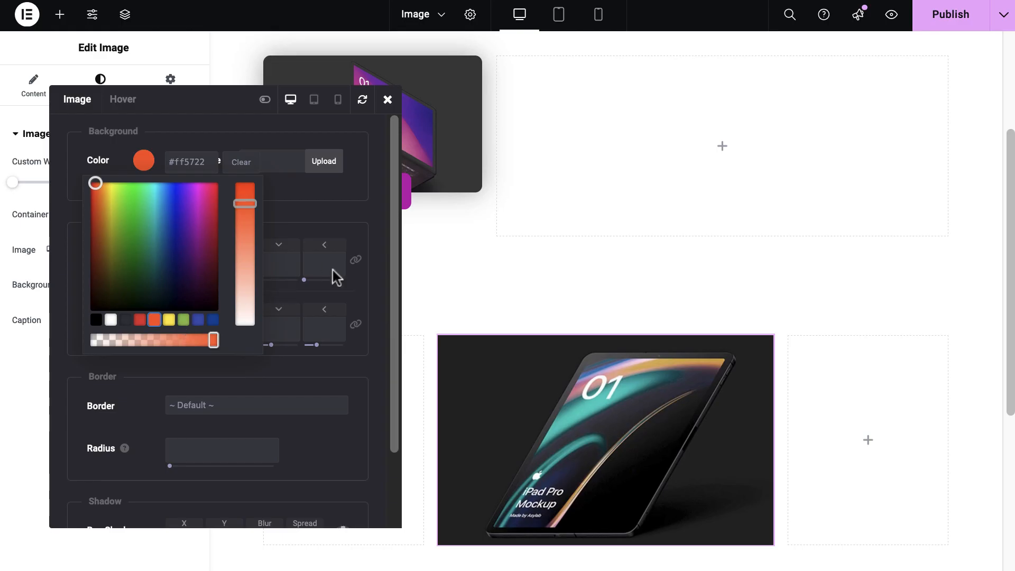
- Link the iPad image's padding values and set them to 10 px on all sides
{"action": "left_click", "coordinate": [351, 259]}
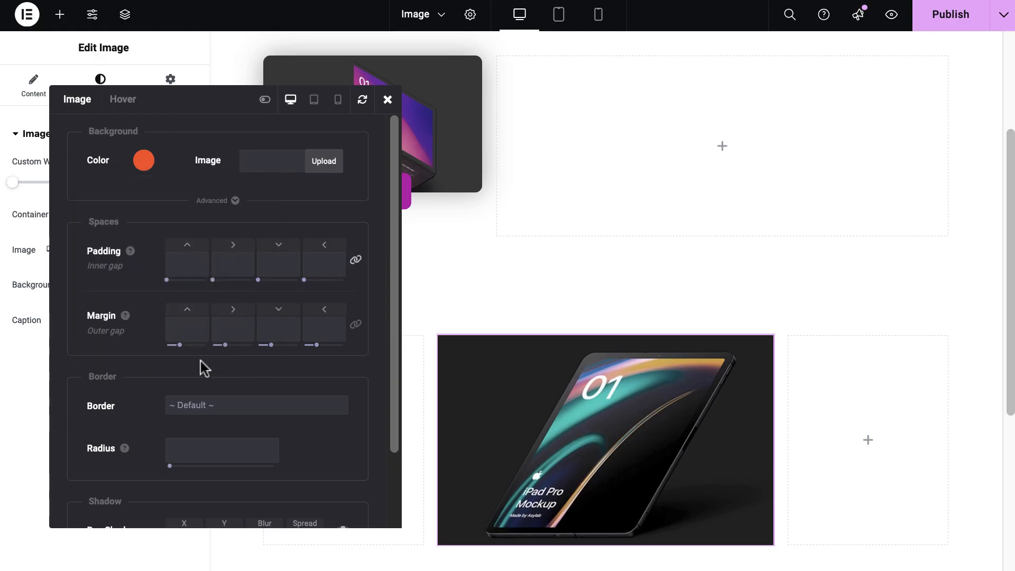
{"action": "left_click", "coordinate": [187, 263]}
{"action": "type", "text": "10"}
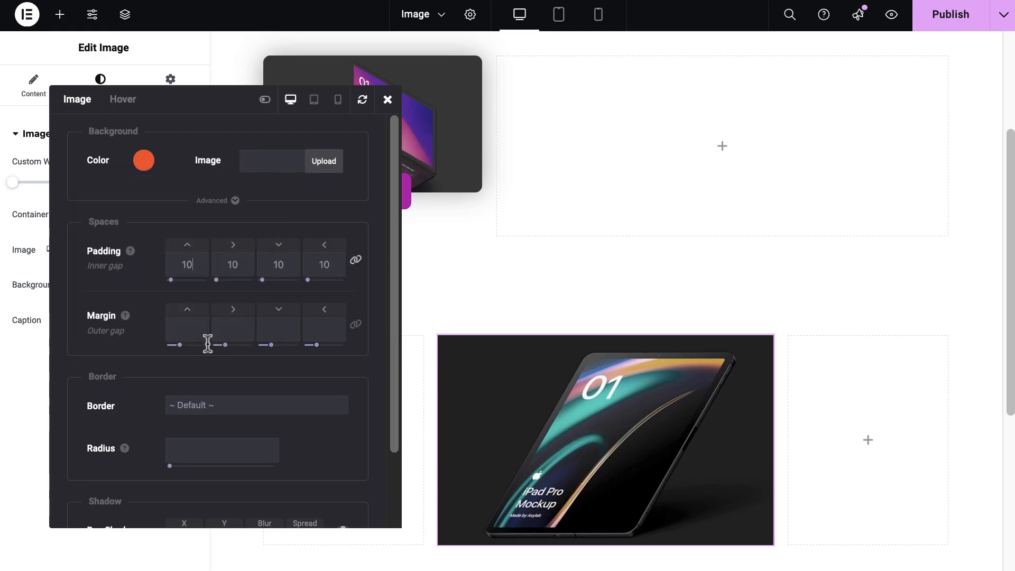
{"action": "left_click", "coordinate": [218, 231]}
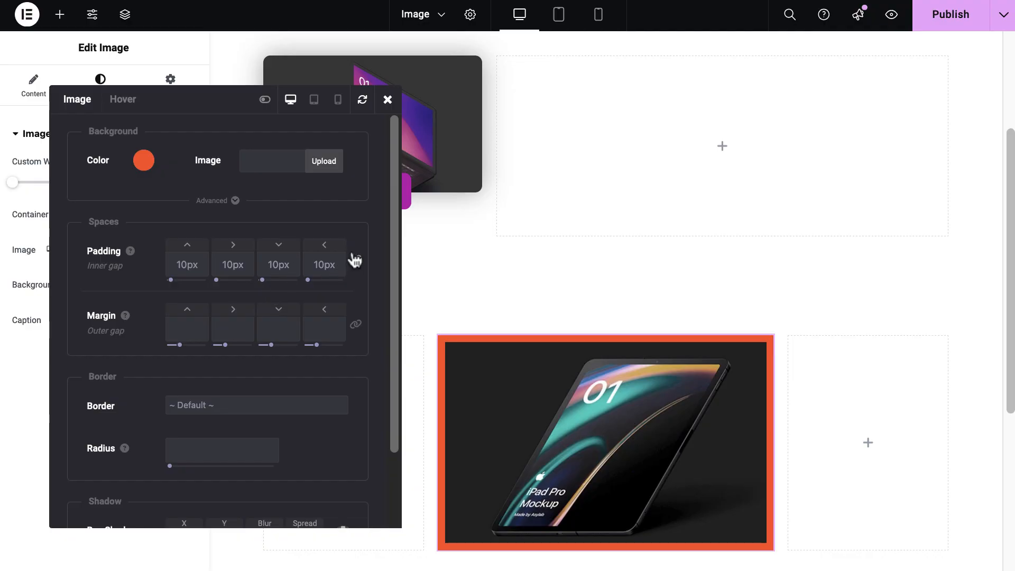
- Clear the iPad image's background color and set its linked padding to 15 px
{"action": "left_click", "coordinate": [144, 160]}
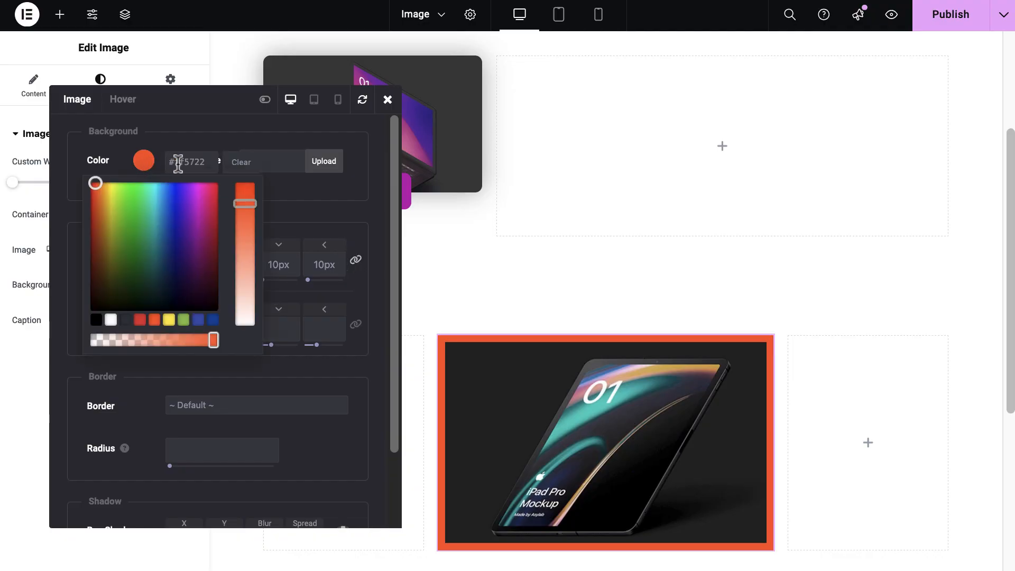
{"action": "left_click", "coordinate": [233, 163]}
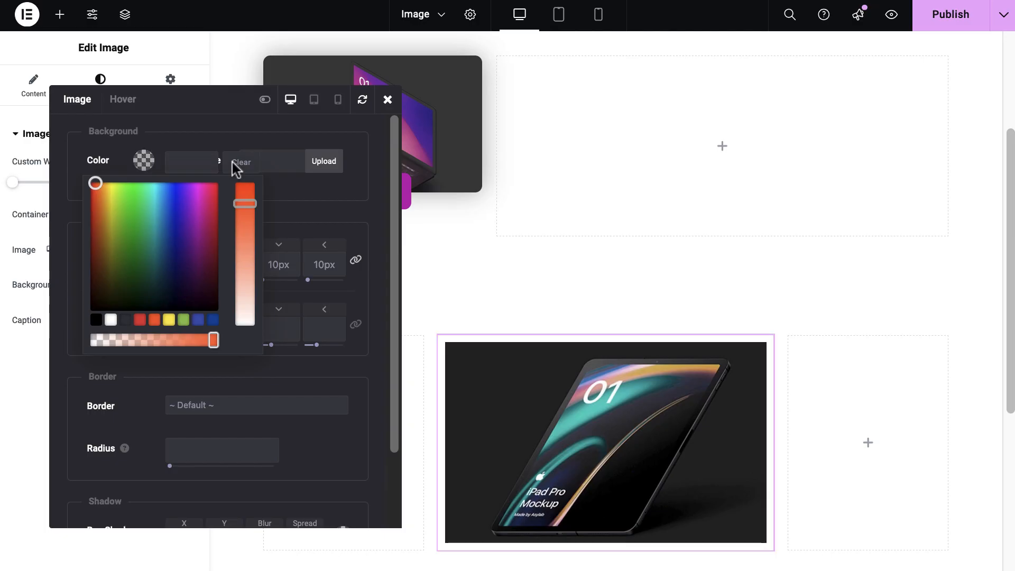
{"action": "left_click", "coordinate": [321, 263]}
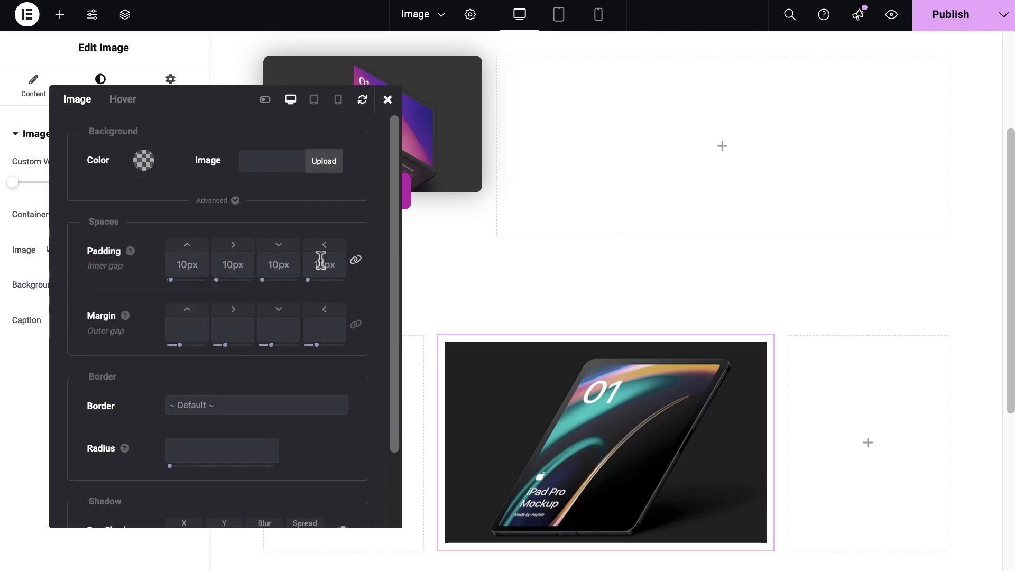
{"action": "key", "text": "BackSpace"}
{"action": "type", "text": "5"}
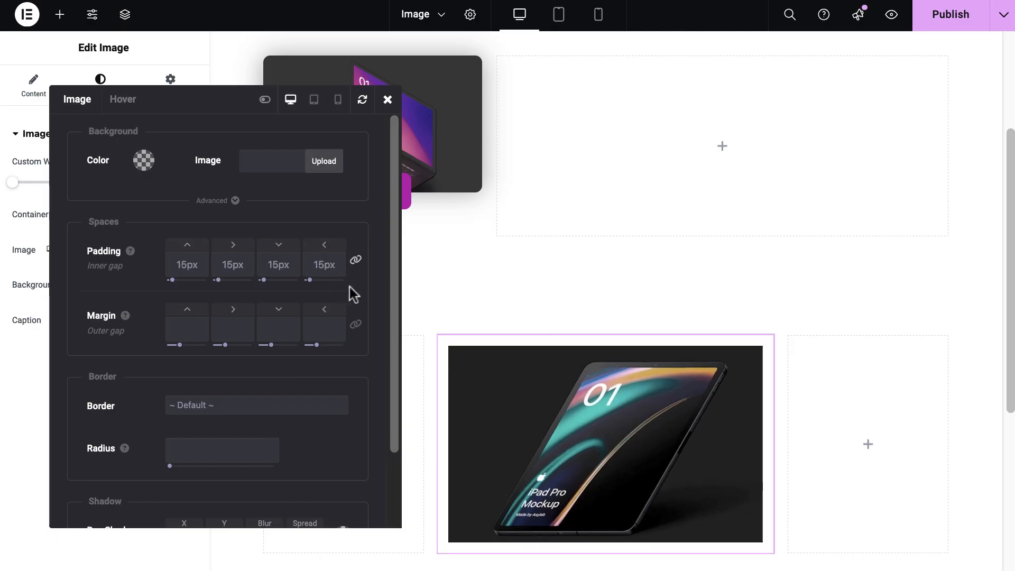
- Give the iPad image a solid border with linked widths of 1 px on all sides
{"action": "scroll", "coordinate": [335, 345], "scroll_direction": "down", "scroll_amount": 2}
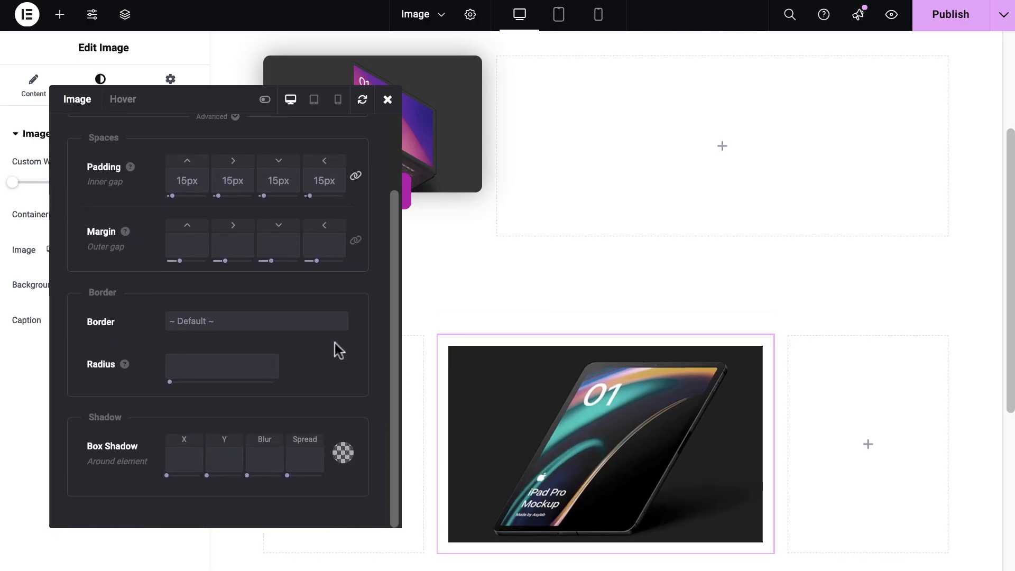
{"action": "left_click", "coordinate": [296, 321]}
{"action": "left_click", "coordinate": [288, 337]}
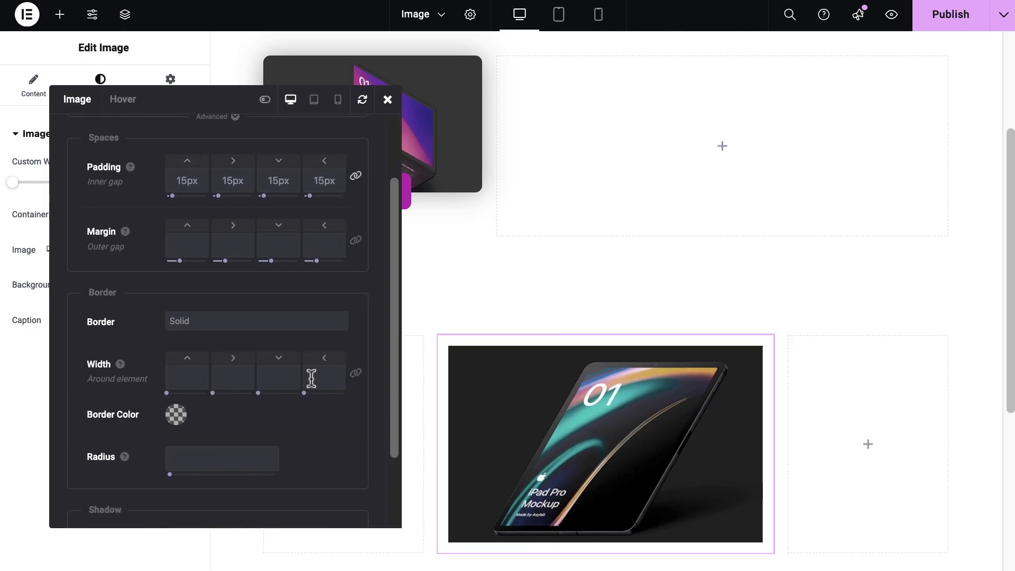
{"action": "left_click", "coordinate": [355, 373]}
{"action": "scroll", "coordinate": [223, 289], "scroll_direction": "down", "scroll_amount": 2}
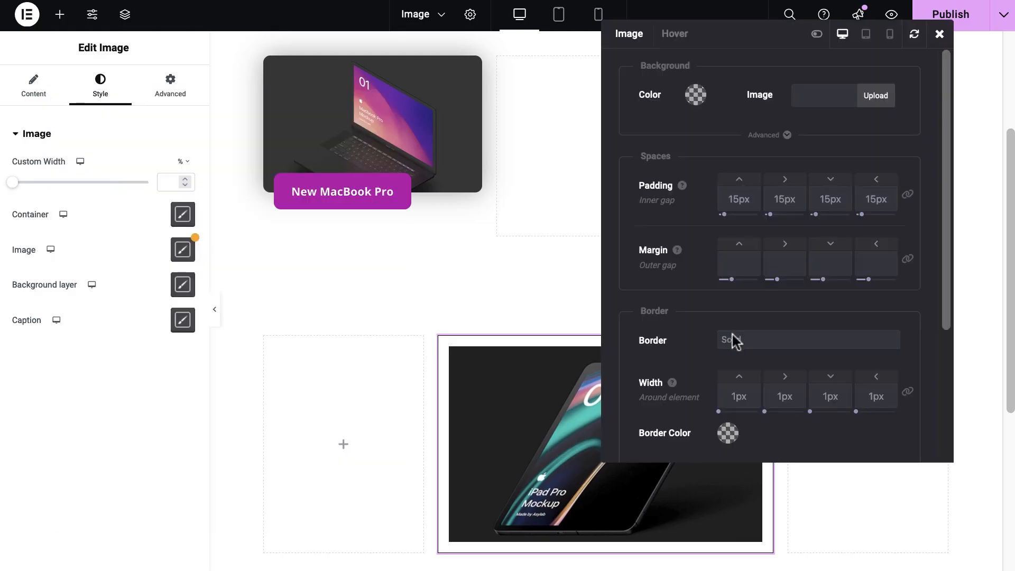
- Set the iPad image's border to None and close its style settings
{"action": "left_click", "coordinate": [733, 341]}
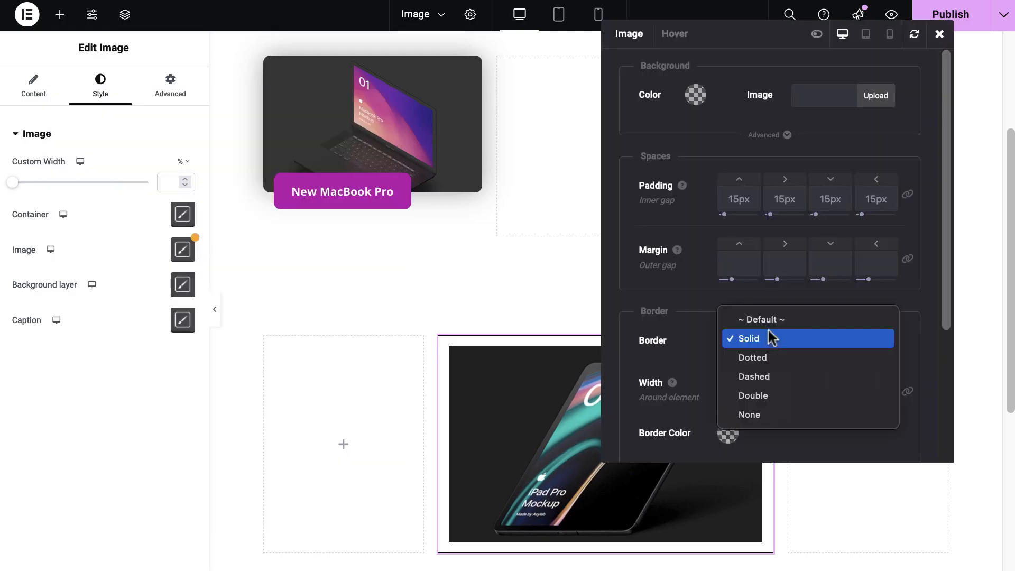
{"action": "left_click", "coordinate": [781, 414]}
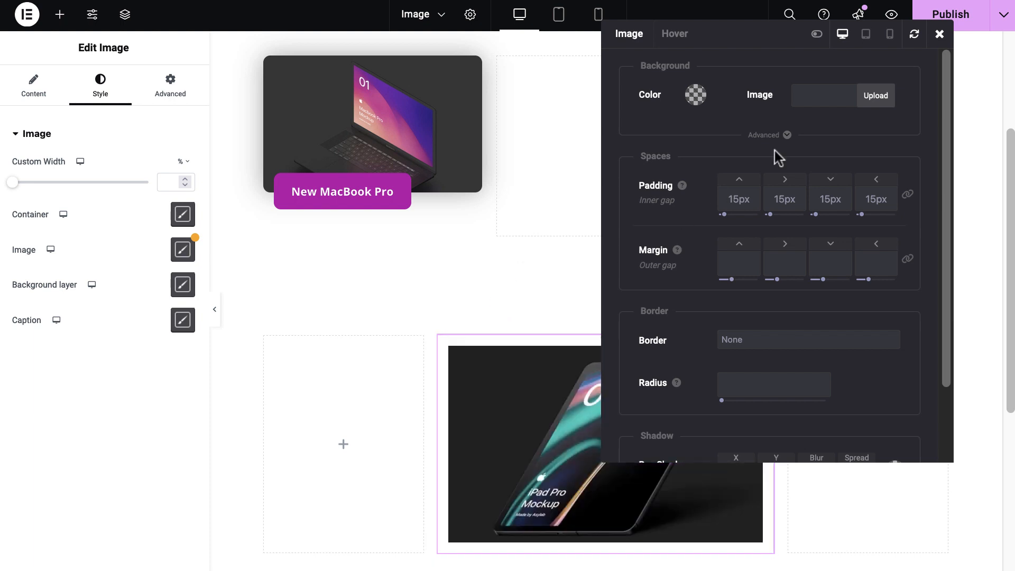
{"action": "left_click", "coordinate": [939, 33]}
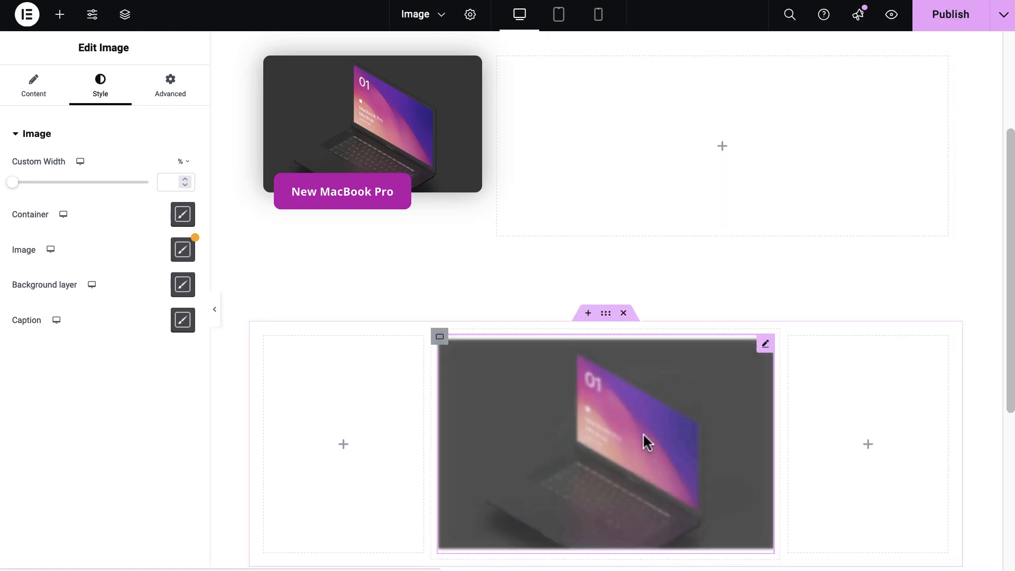
- Publish the page and reload its live view to check the hover effects of both images
{"action": "left_click", "coordinate": [948, 20]}
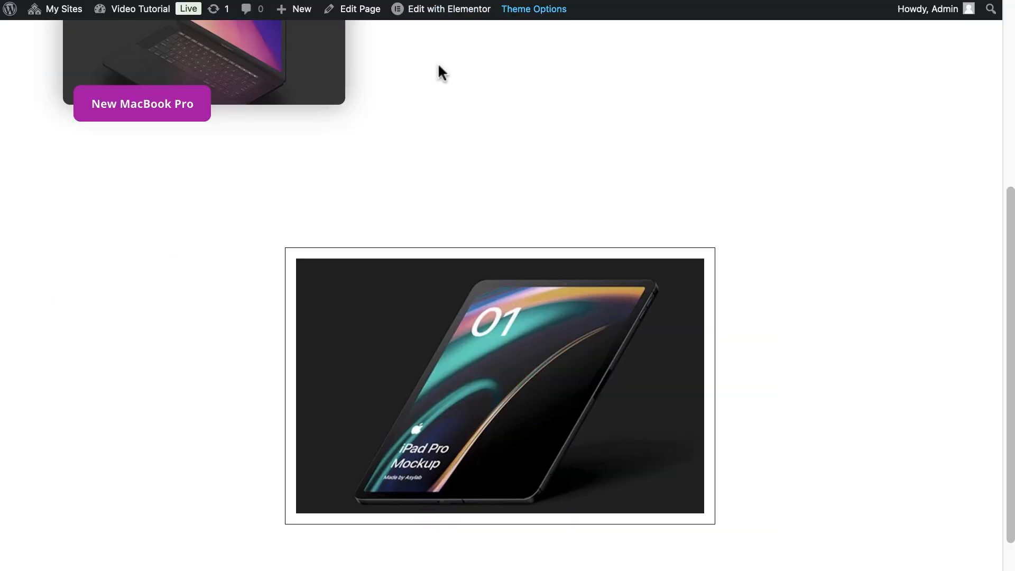
{"action": "right_click", "coordinate": [438, 64]}
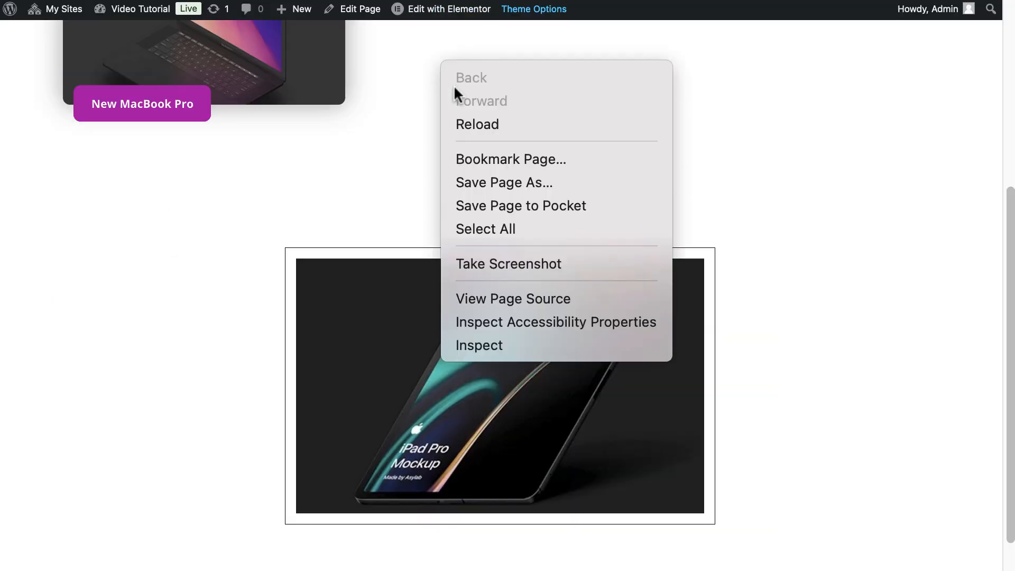
{"action": "left_click", "coordinate": [477, 119]}
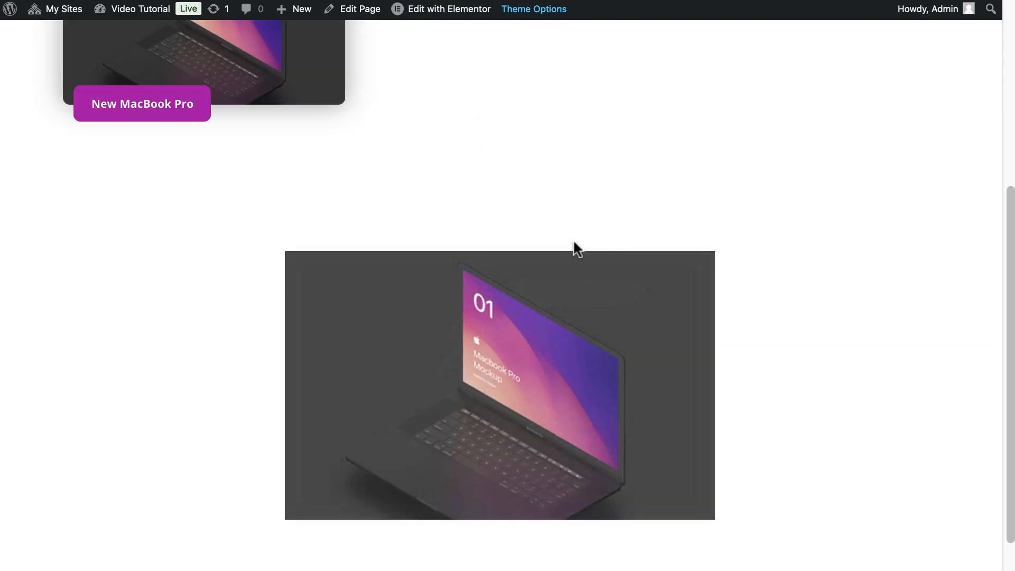
{"action": "scroll", "coordinate": [601, 185], "scroll_direction": "up", "scroll_amount": 3}
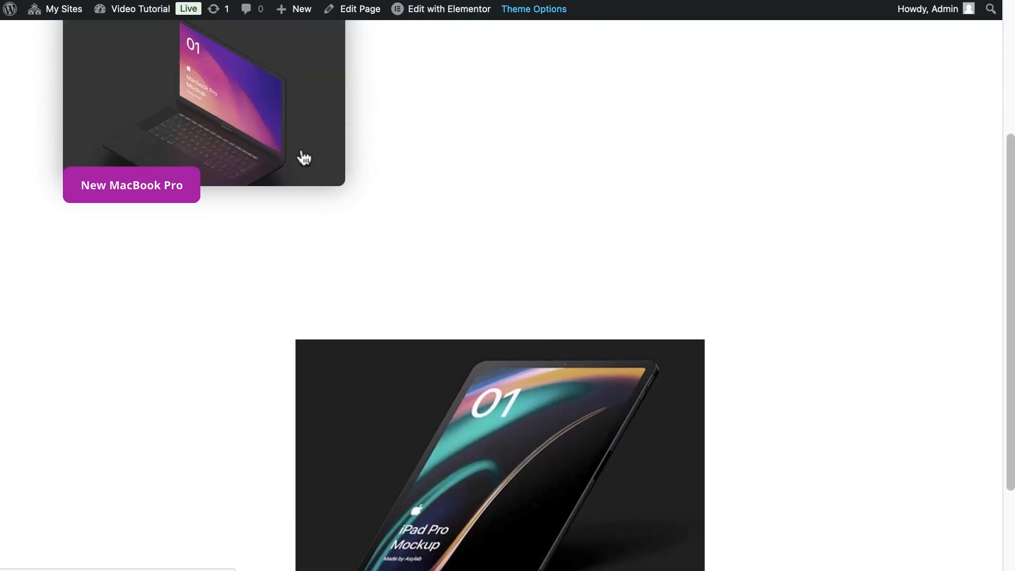
{"action": "scroll", "coordinate": [476, 176], "scroll_direction": "up", "scroll_amount": 5}
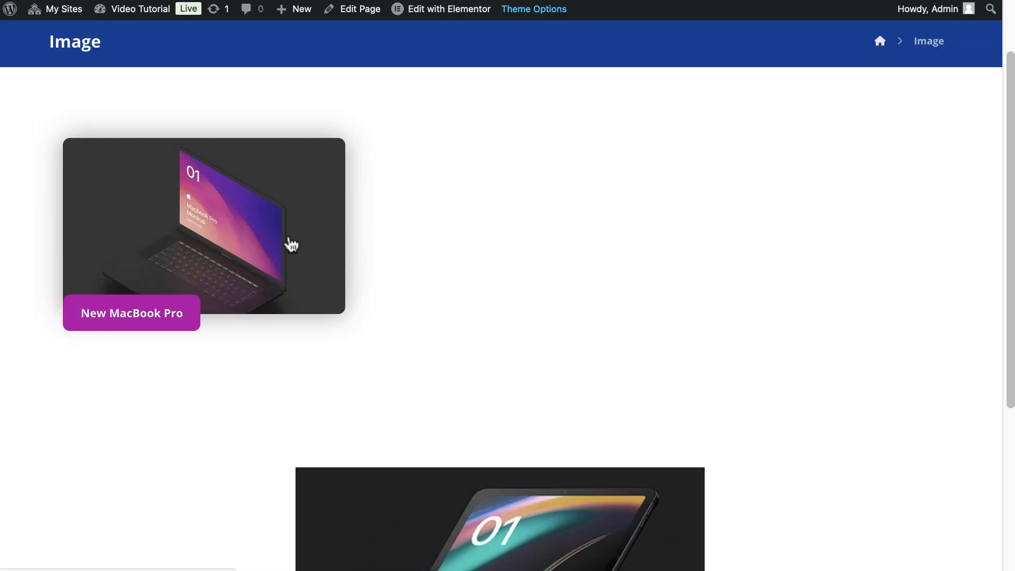
{"action": "scroll", "coordinate": [580, 261], "scroll_direction": "down", "scroll_amount": 5}
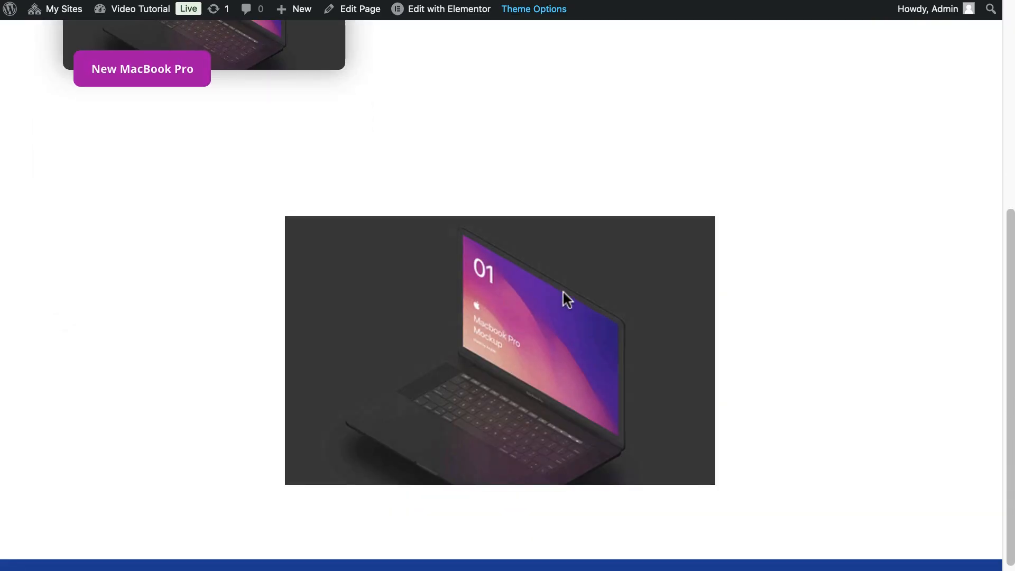